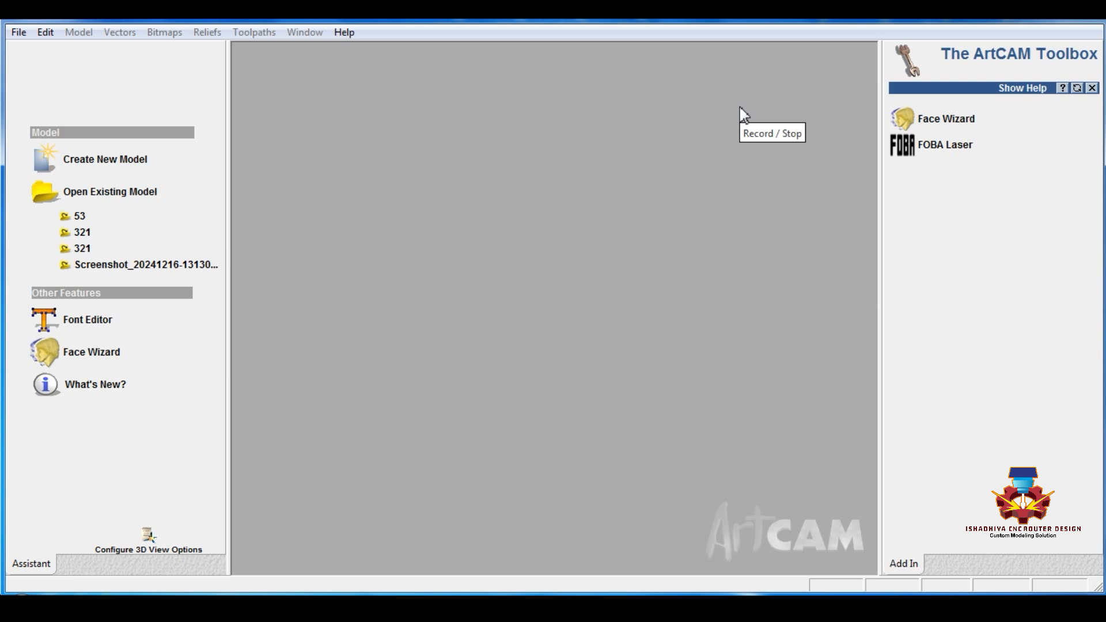
- Create a new model 800 mm high and 400 mm wide, and maximize its 2D view
click(89, 168)
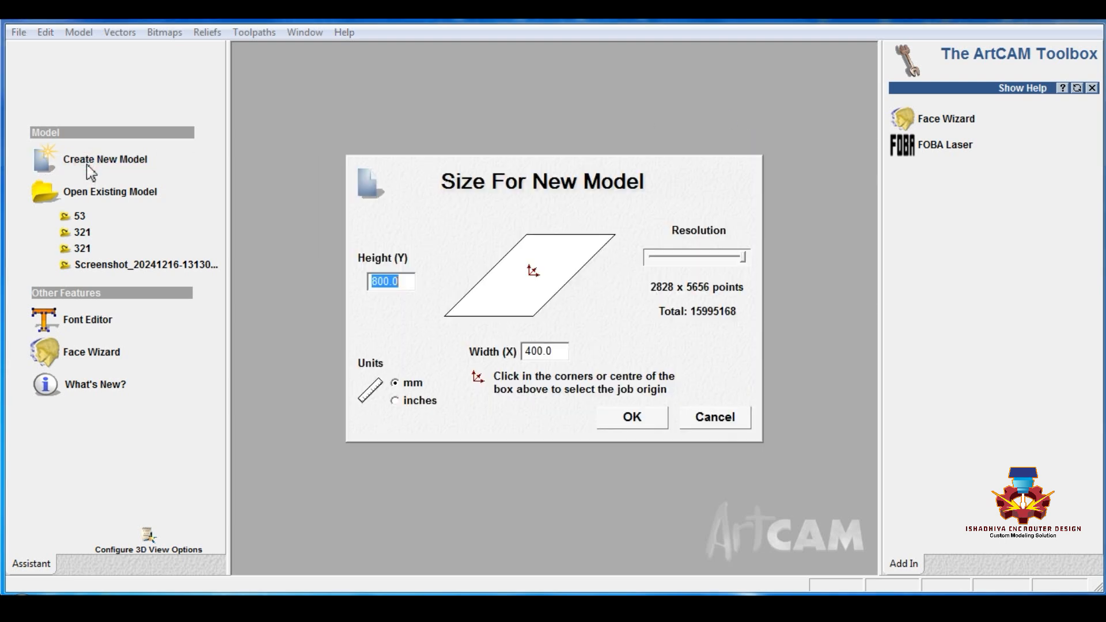
click(632, 417)
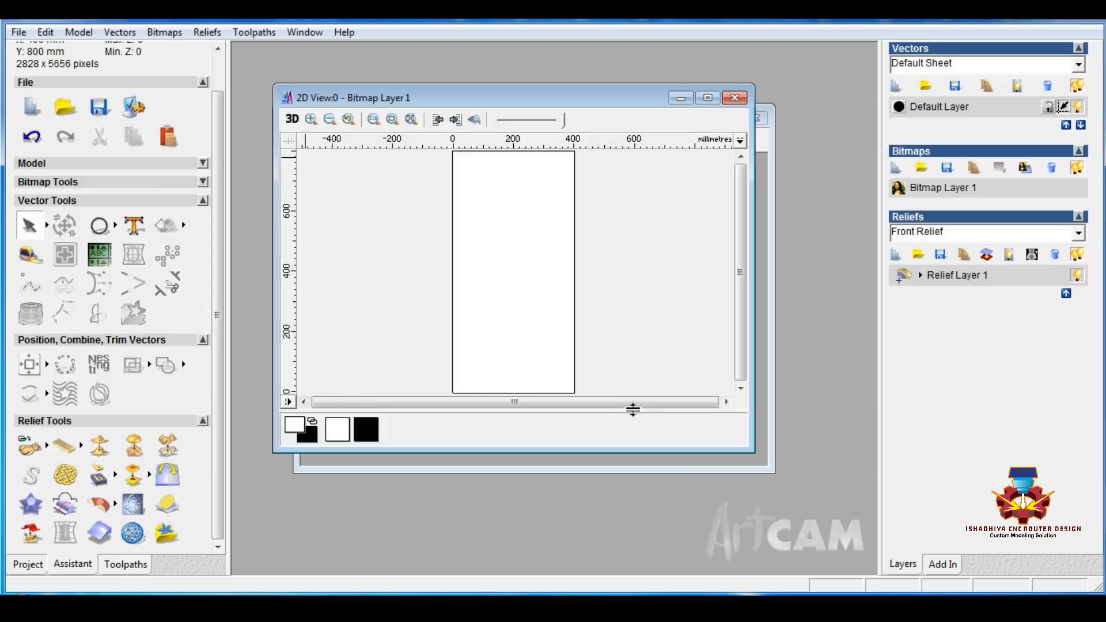
click(707, 97)
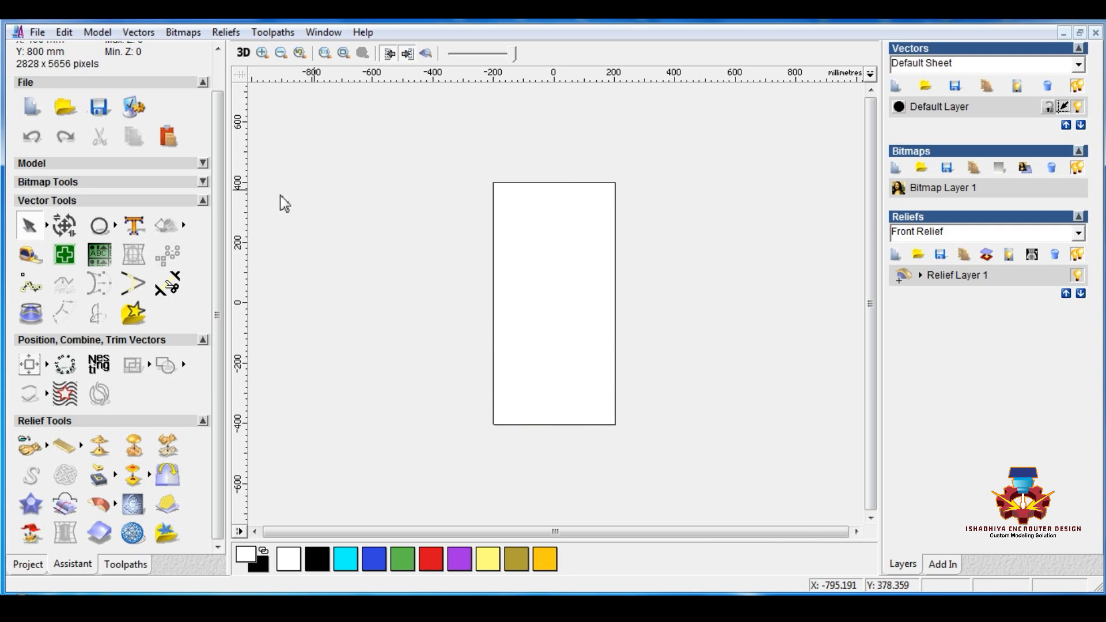
- Create a circle with a 50 mm radius centred at X 0, Y 0
click(100, 229)
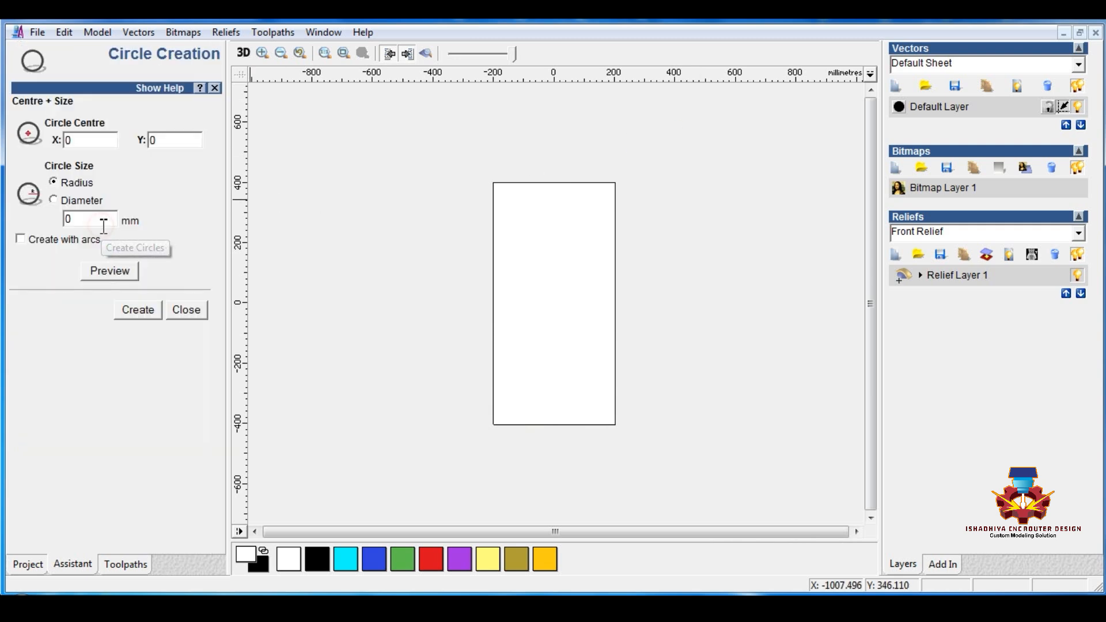
drag(78, 218, 45, 216)
click(110, 271)
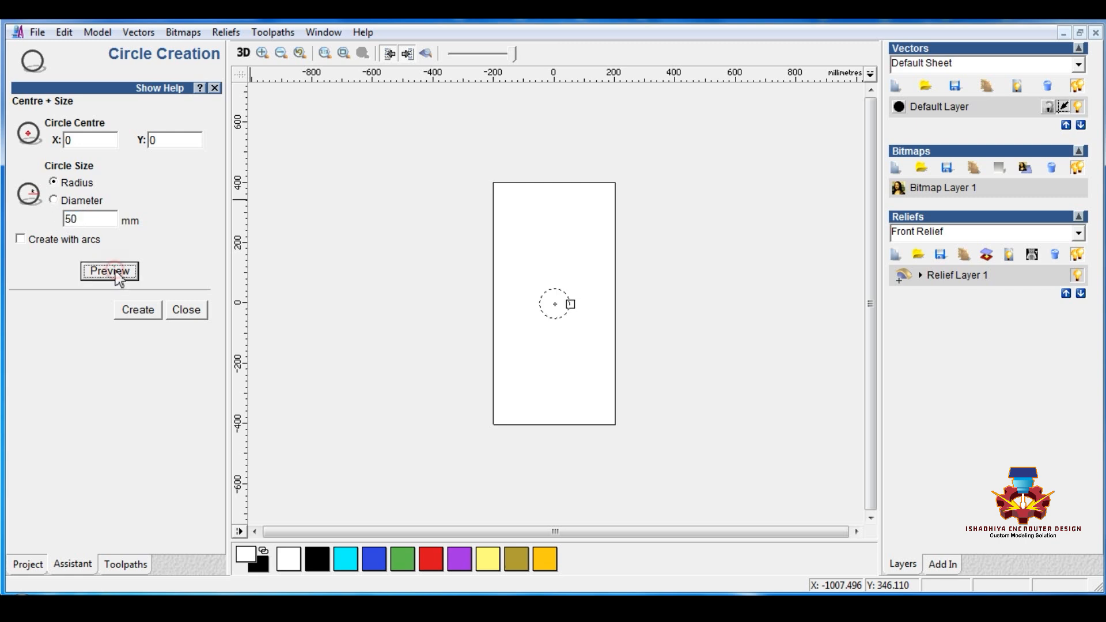
click(138, 310)
click(186, 310)
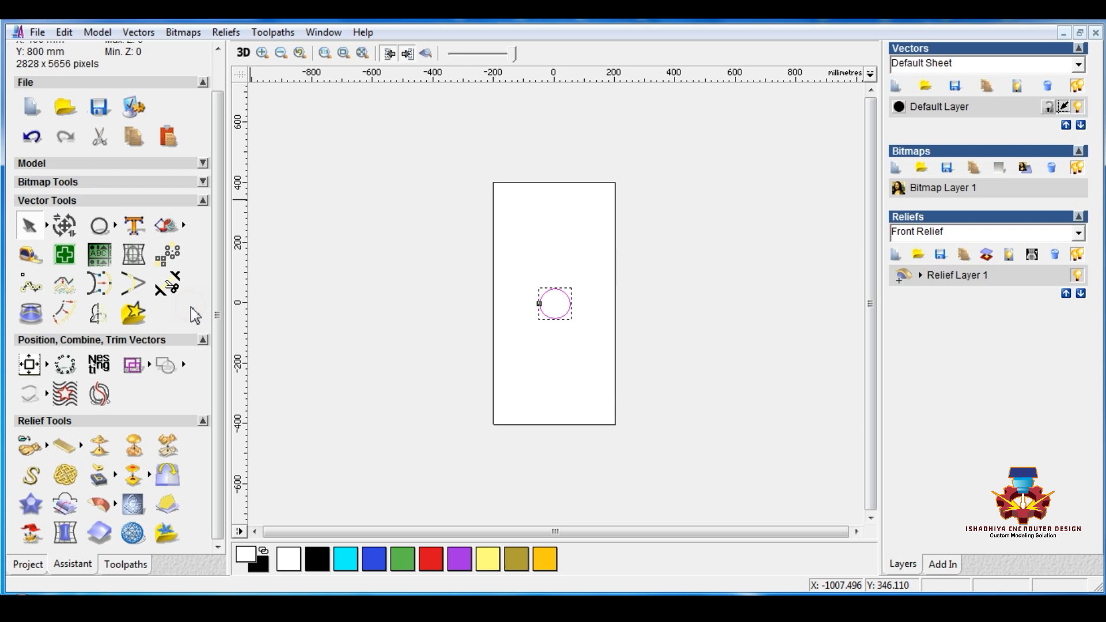
- Mirror copies of the circle to its right three times, making a row of four touching circles
click(98, 315)
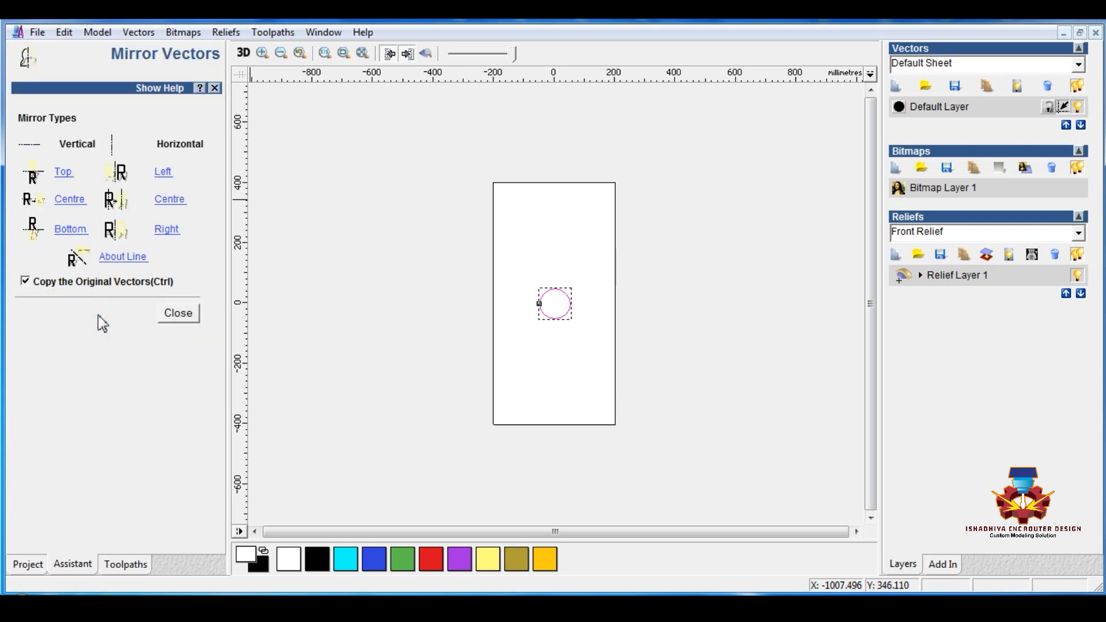
click(166, 229)
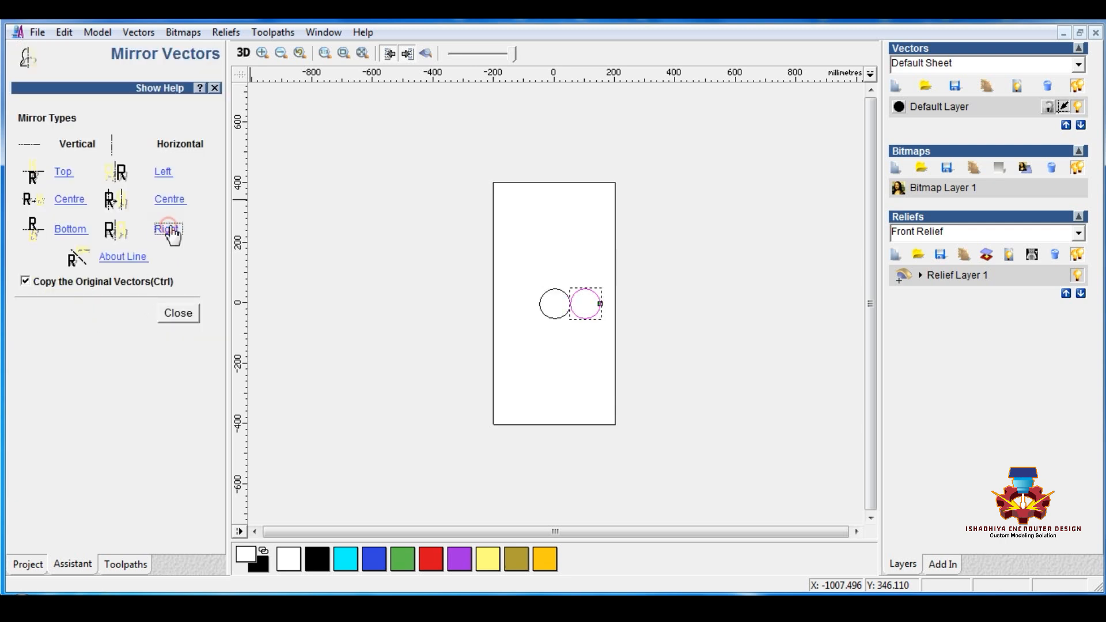
click(168, 228)
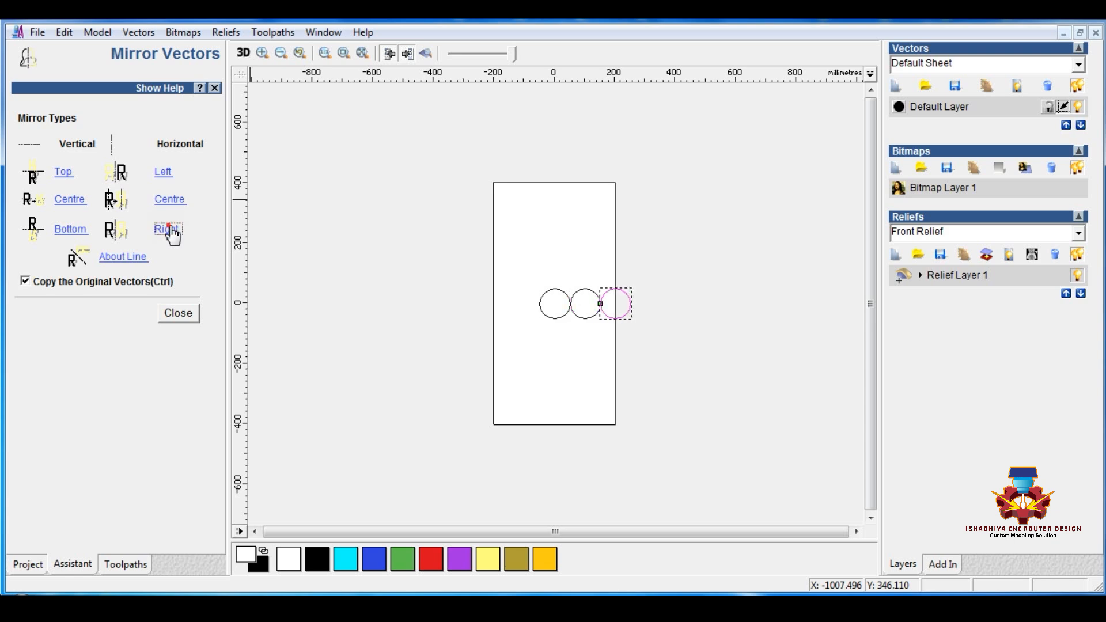
click(169, 228)
- Mirror copies of the whole circle row upward three times, making a four-by-four grid
drag(462, 275, 691, 334)
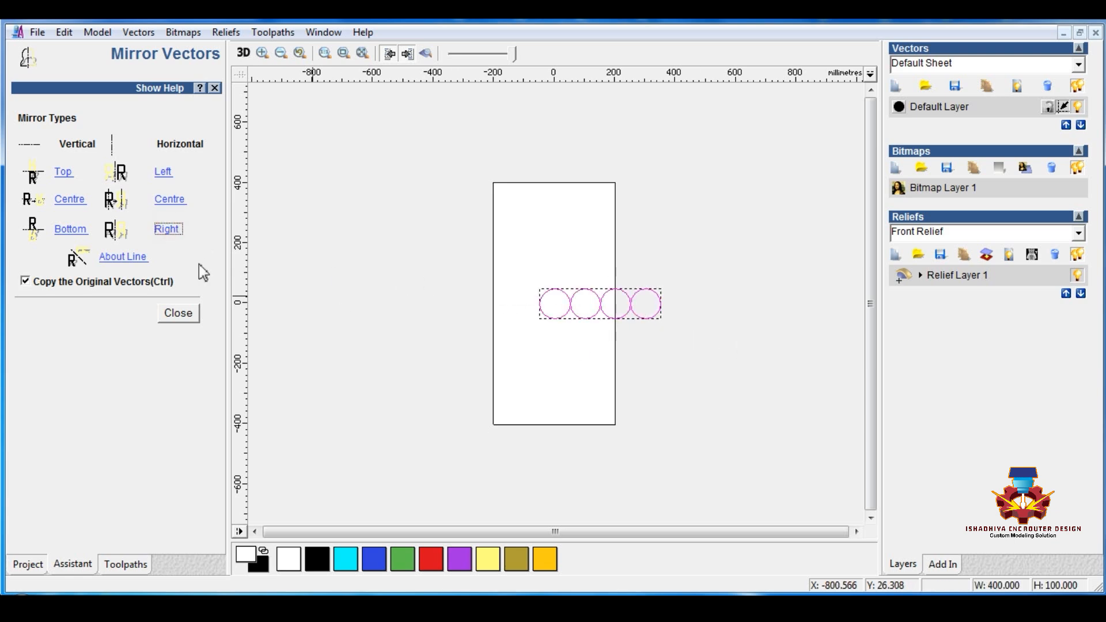
click(65, 173)
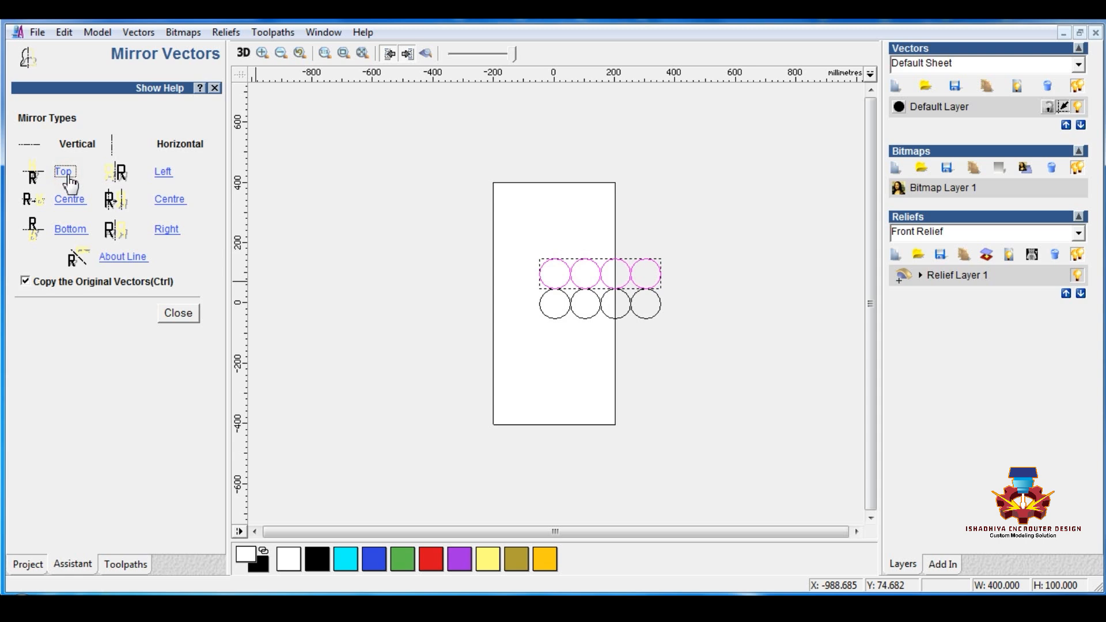
click(64, 173)
click(67, 176)
click(433, 282)
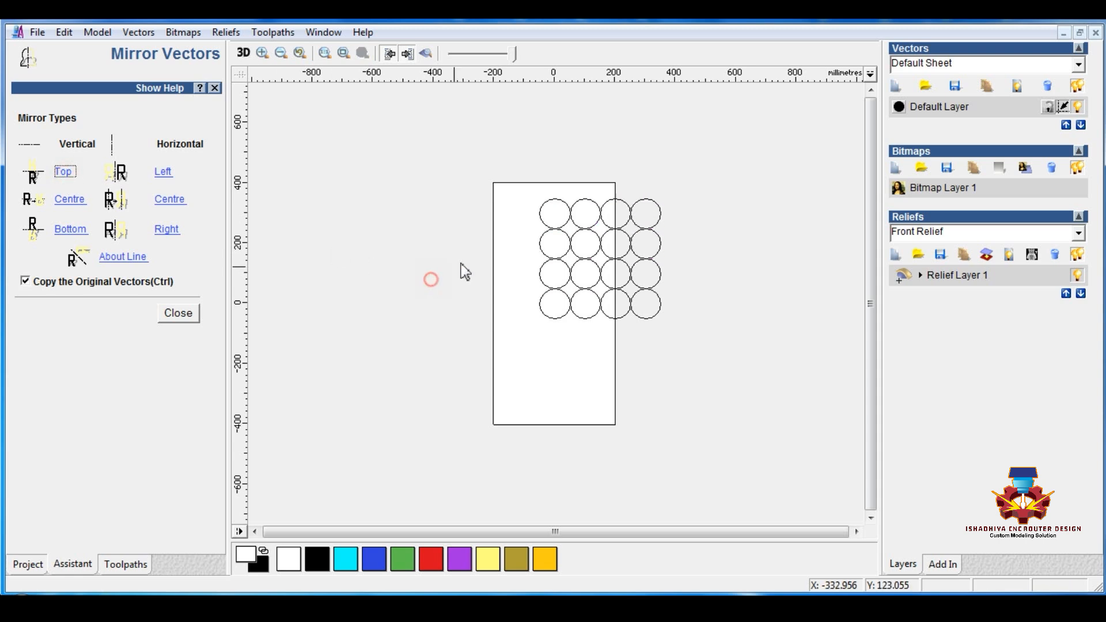
- Mirror a copy of the four-by-four circle grid about its bottom edge to extend it to eight rows
drag(505, 186, 729, 367)
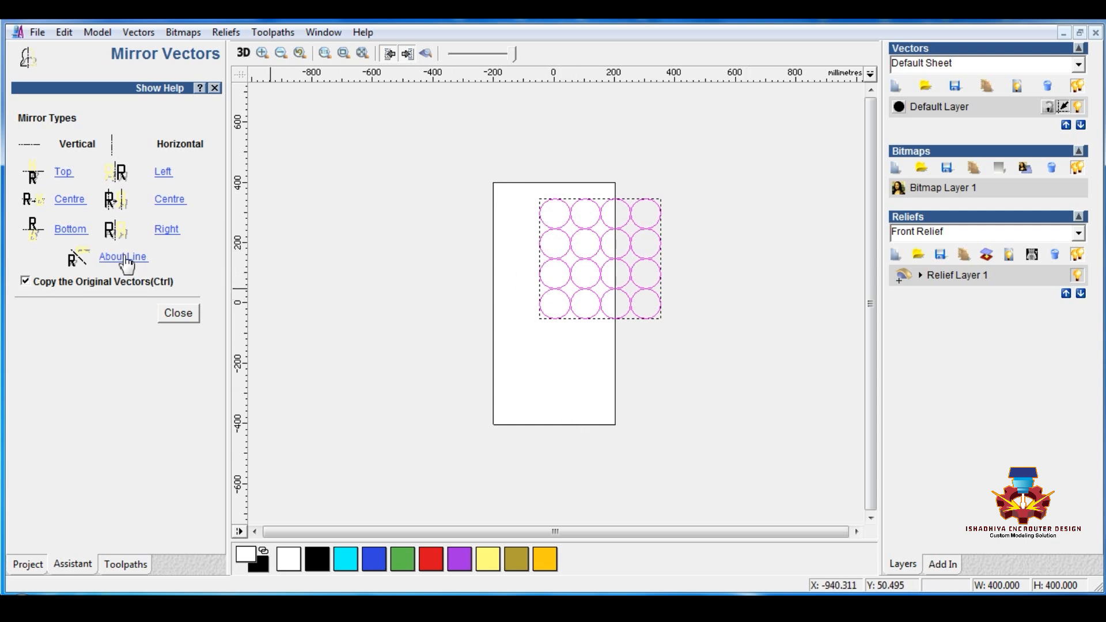
click(69, 230)
click(395, 261)
- Select all circles of the four-by-eight grid and centre them on the model page
drag(478, 181, 727, 502)
click(184, 317)
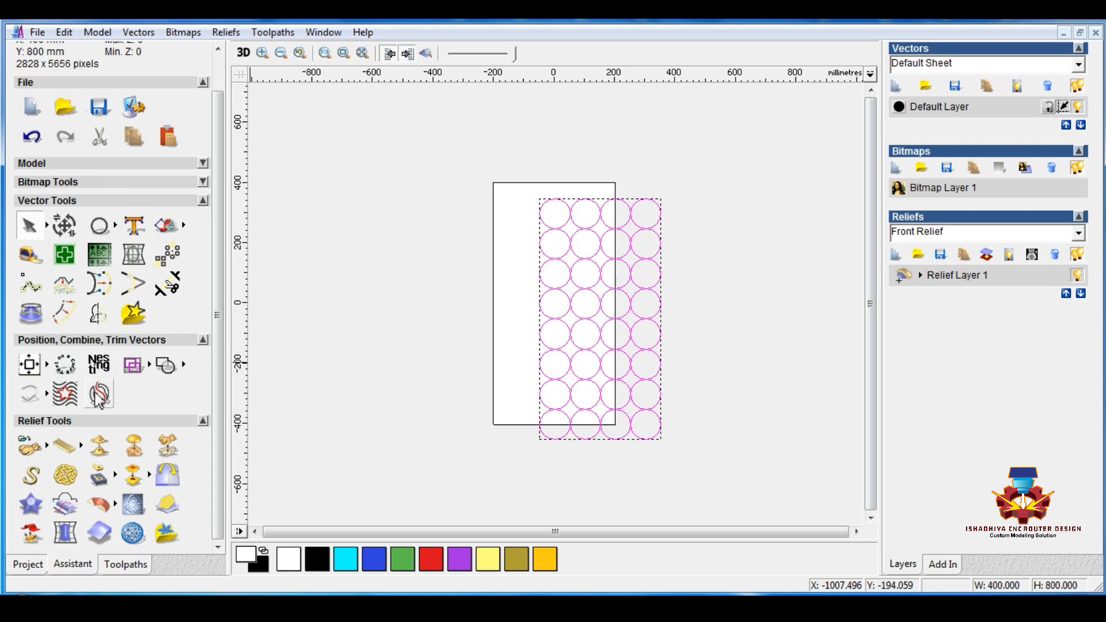
click(29, 365)
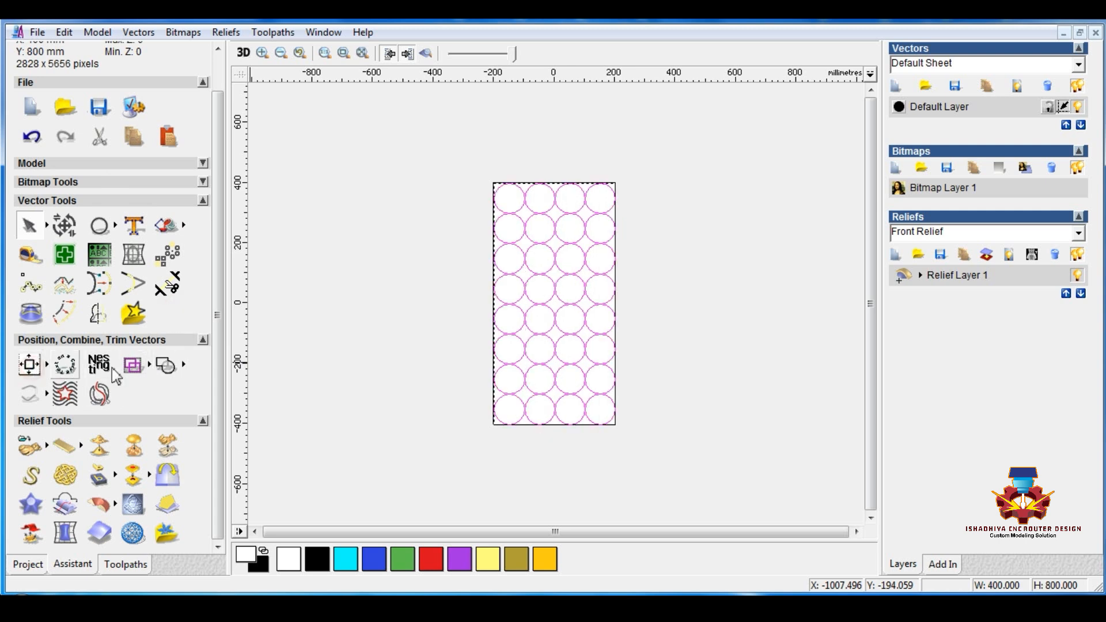
click(405, 316)
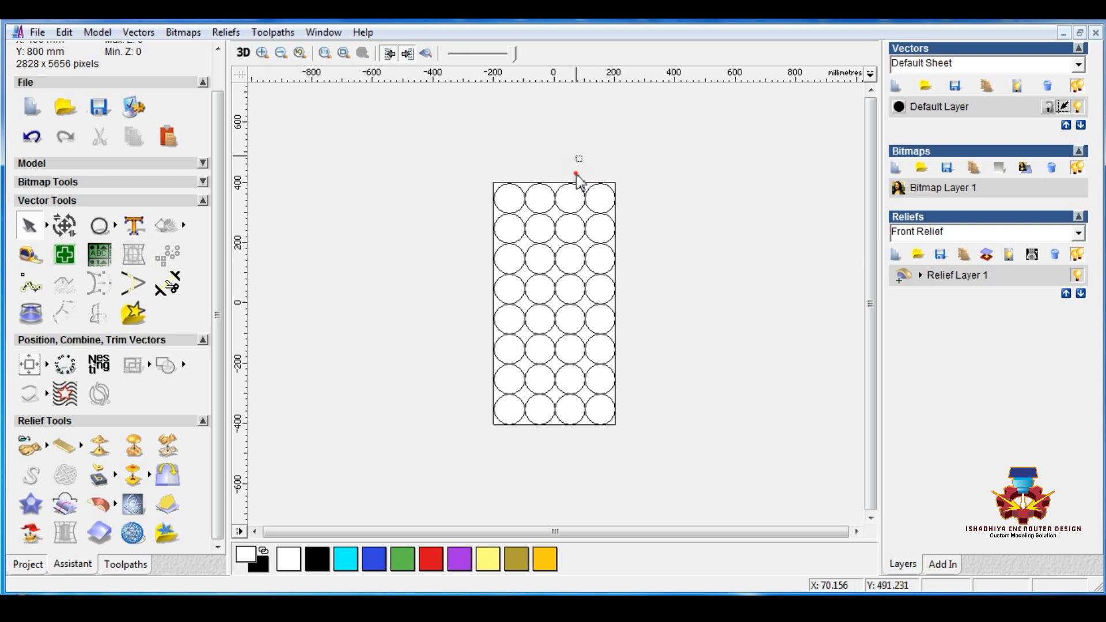
- Extend the grid to five columns and nine rows by mirroring its last column rightward and its bottom row downward
drag(576, 154, 644, 470)
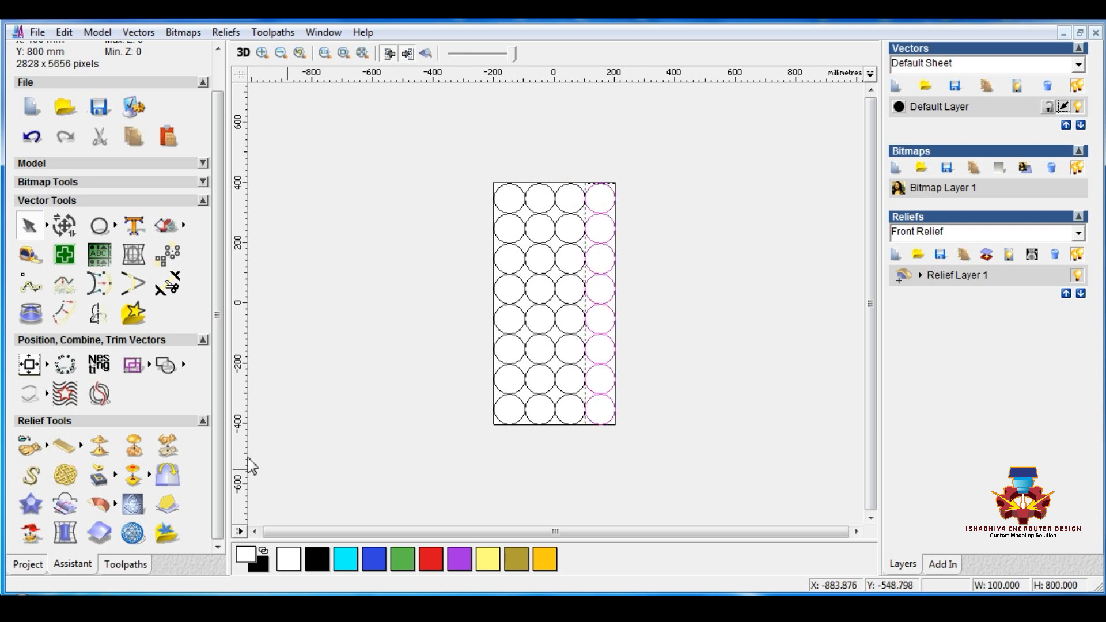
click(99, 313)
click(167, 229)
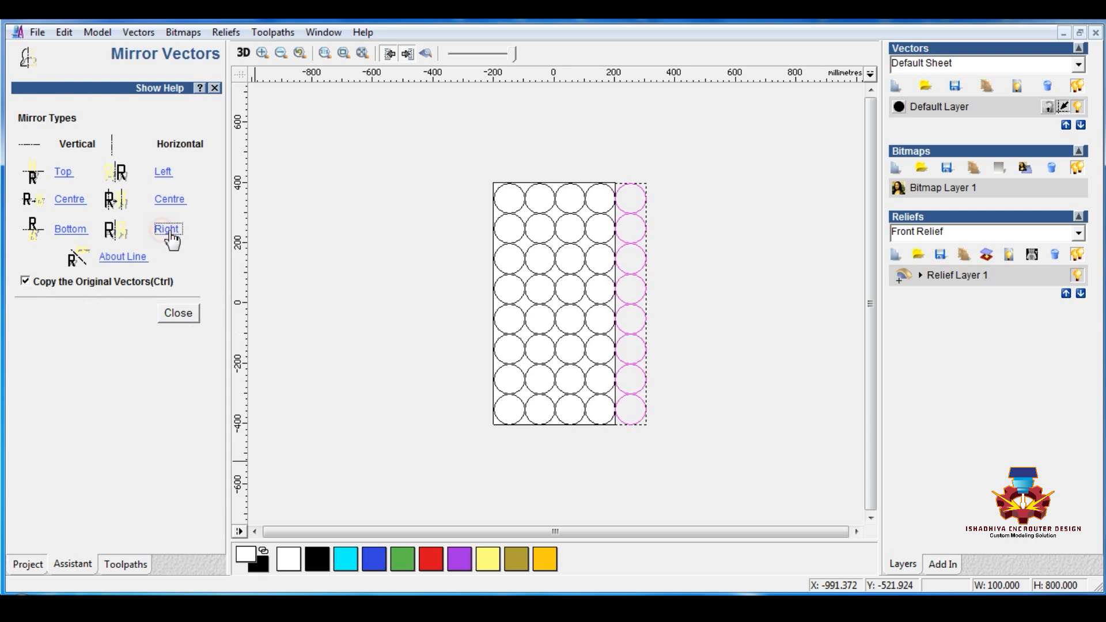
drag(440, 445, 715, 392)
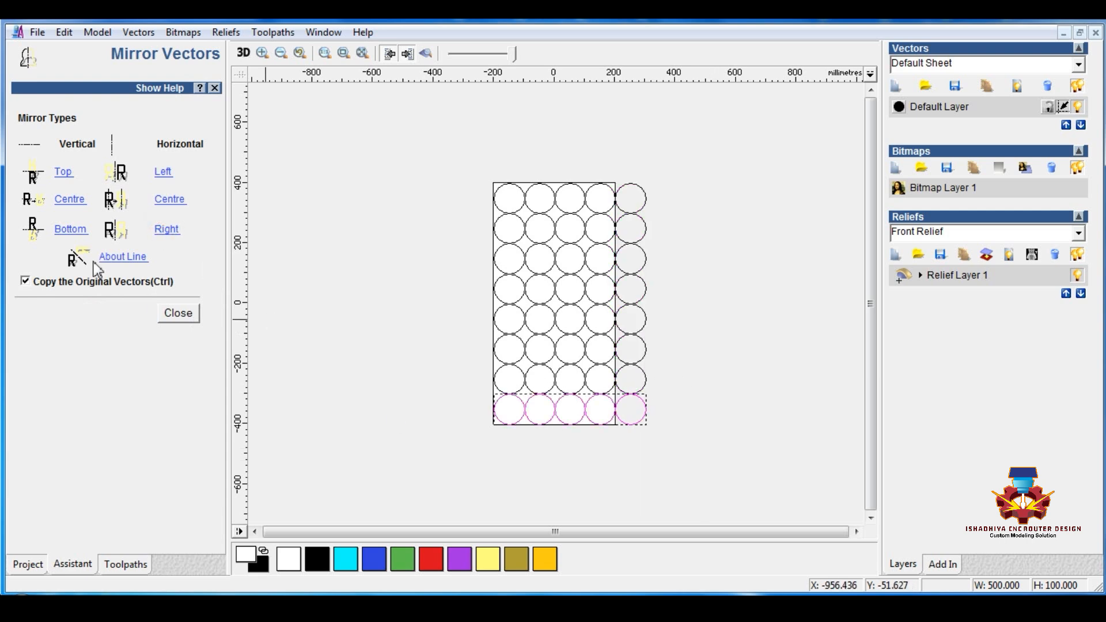
click(70, 229)
click(347, 339)
- Select the complete five-by-nine circle grid and centre it on the model page
drag(392, 141, 696, 527)
click(178, 313)
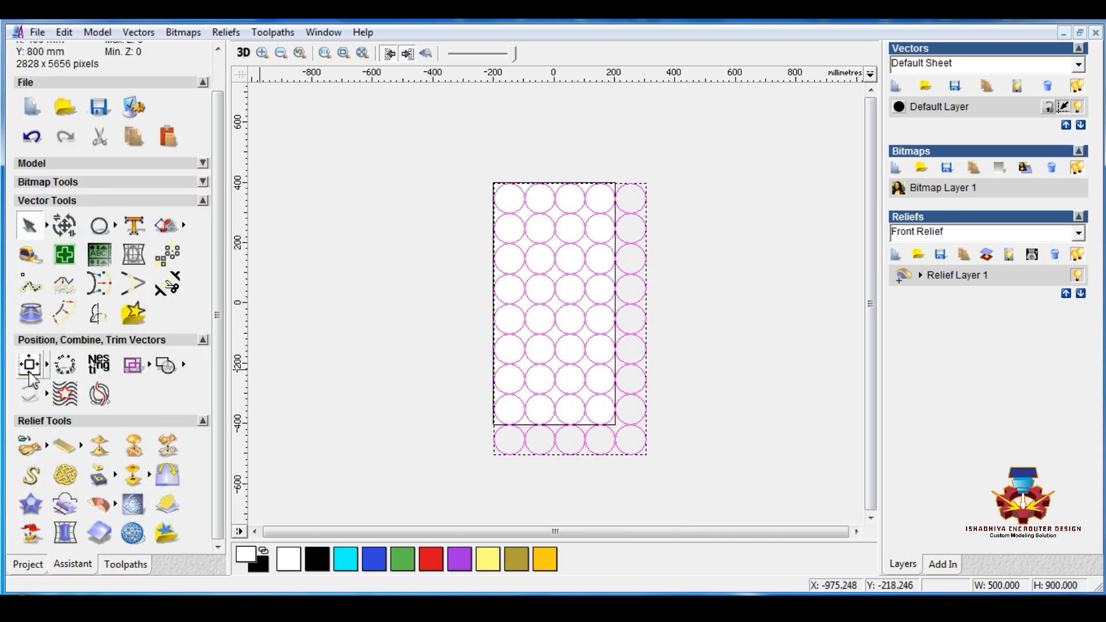
key(F9)
- Copy and paste the upper-left block of four by eight circles, and move it clear of the grid to its left
drag(420, 154, 620, 427)
right_click(535, 254)
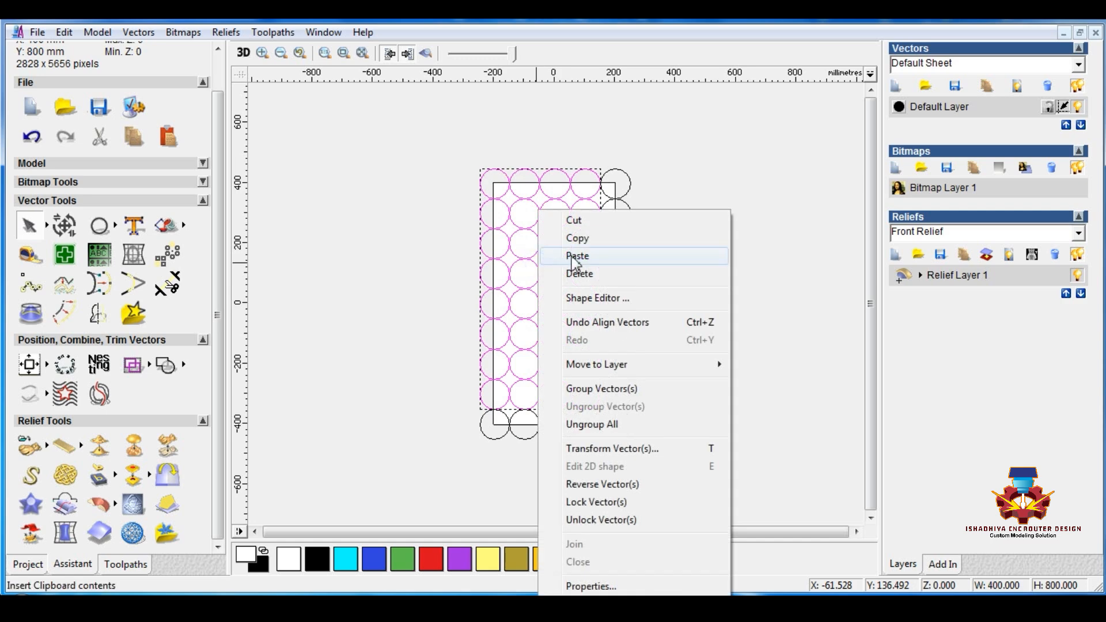
click(579, 242)
right_click(538, 248)
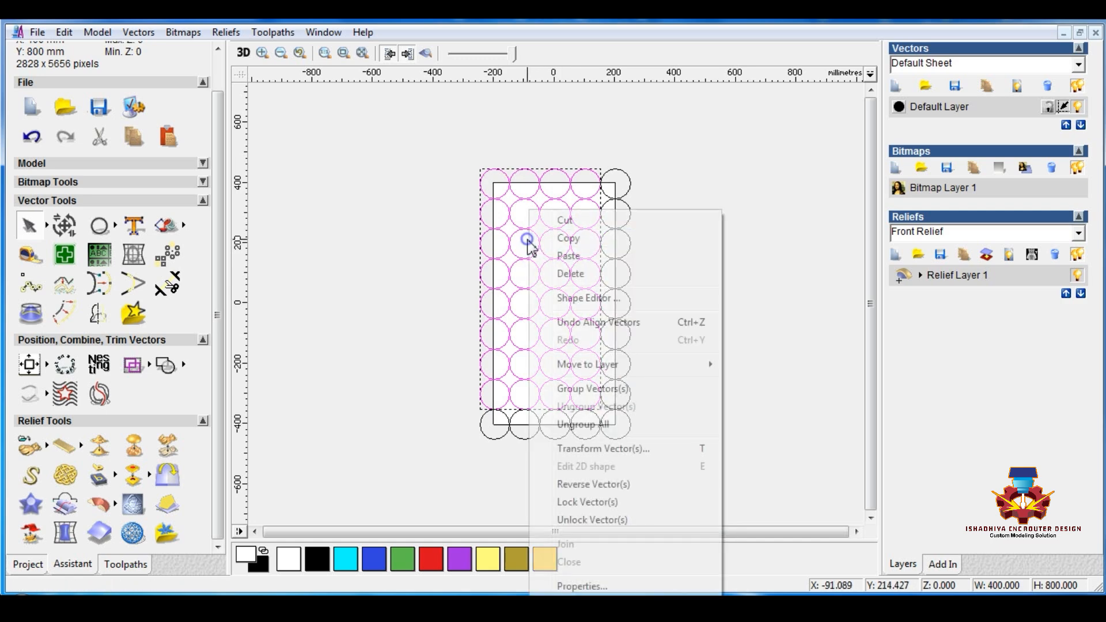
click(566, 256)
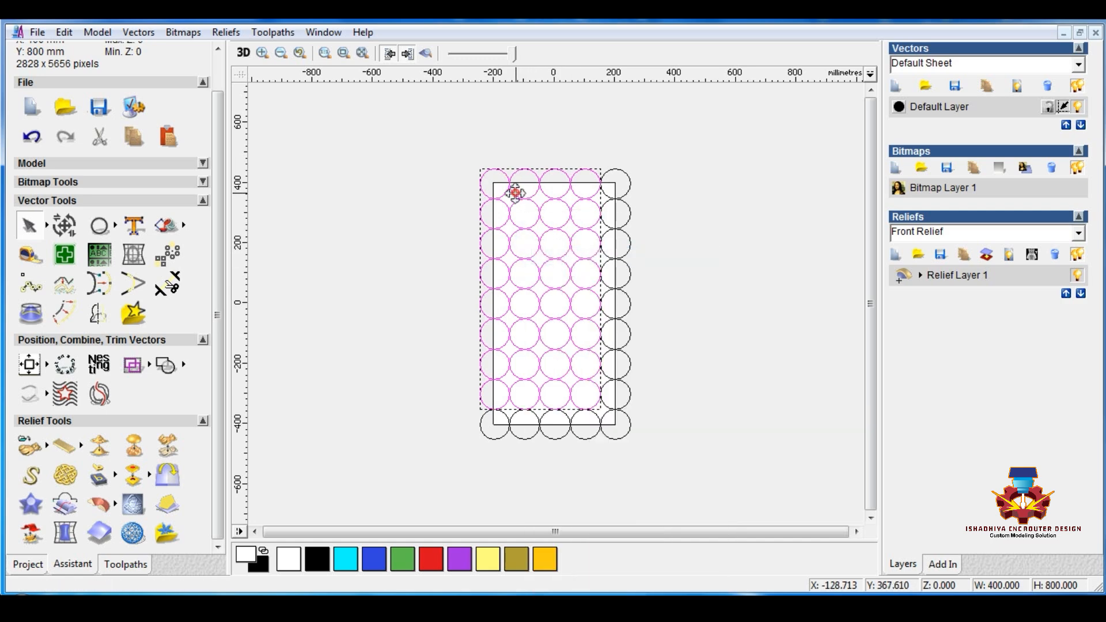
drag(521, 193, 355, 197)
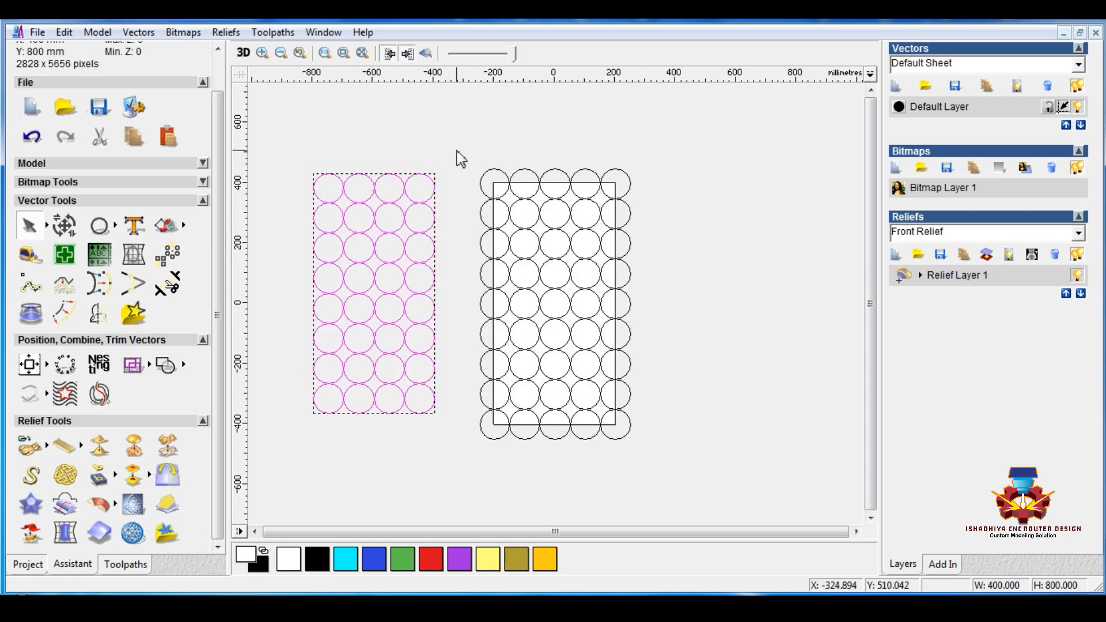
- Group the separate four-by-eight circle block and centre it on the page so it overlaps the larger grid
right_click(392, 200)
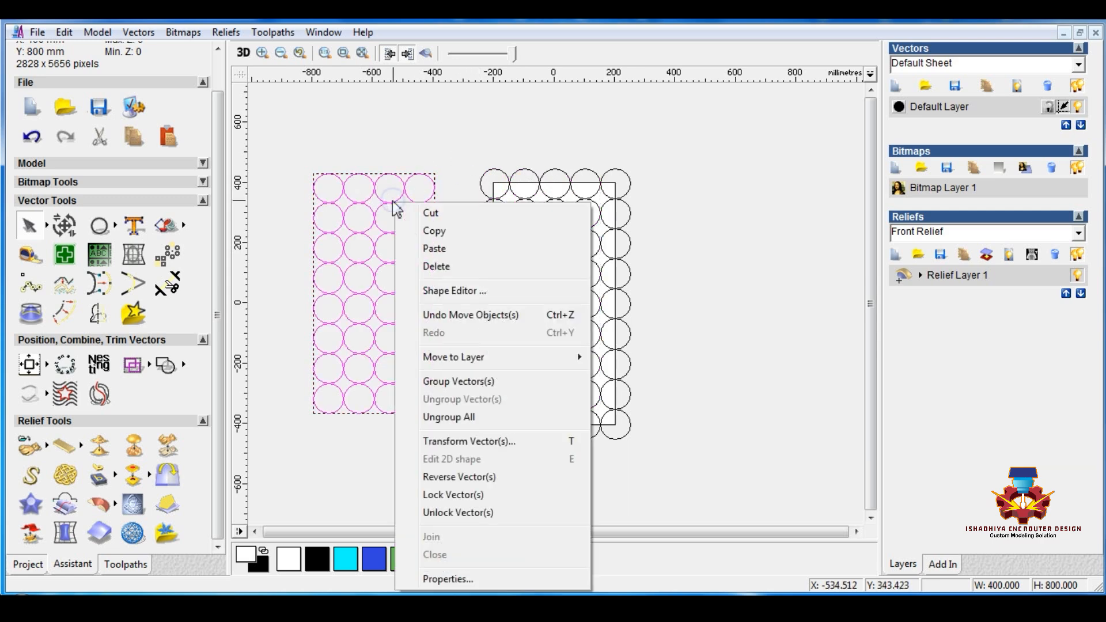
click(435, 382)
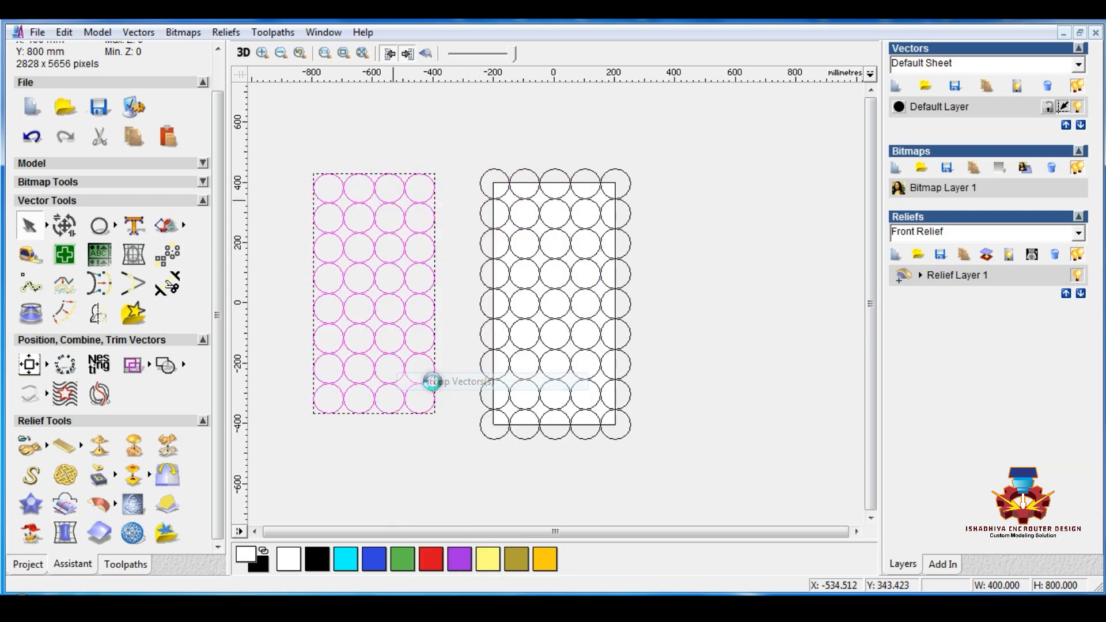
click(29, 364)
click(337, 365)
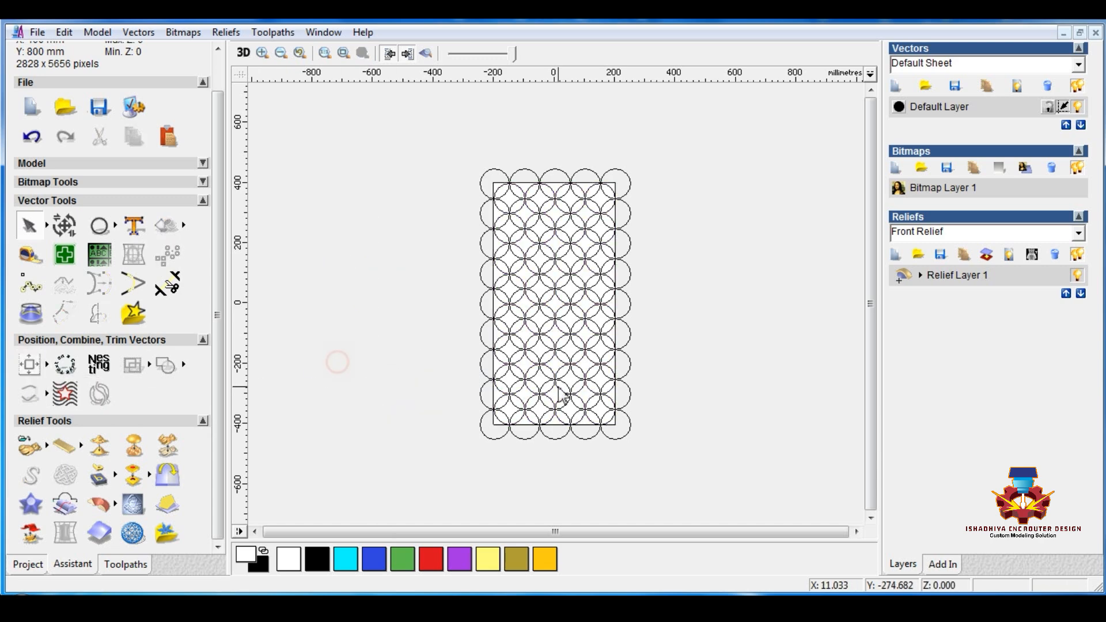
- Offset all the overlapping circles by 3 mm on both sides with sharp corners, keeping the original vectors
scroll(552, 439, up, 5)
scroll(552, 439, down, 2)
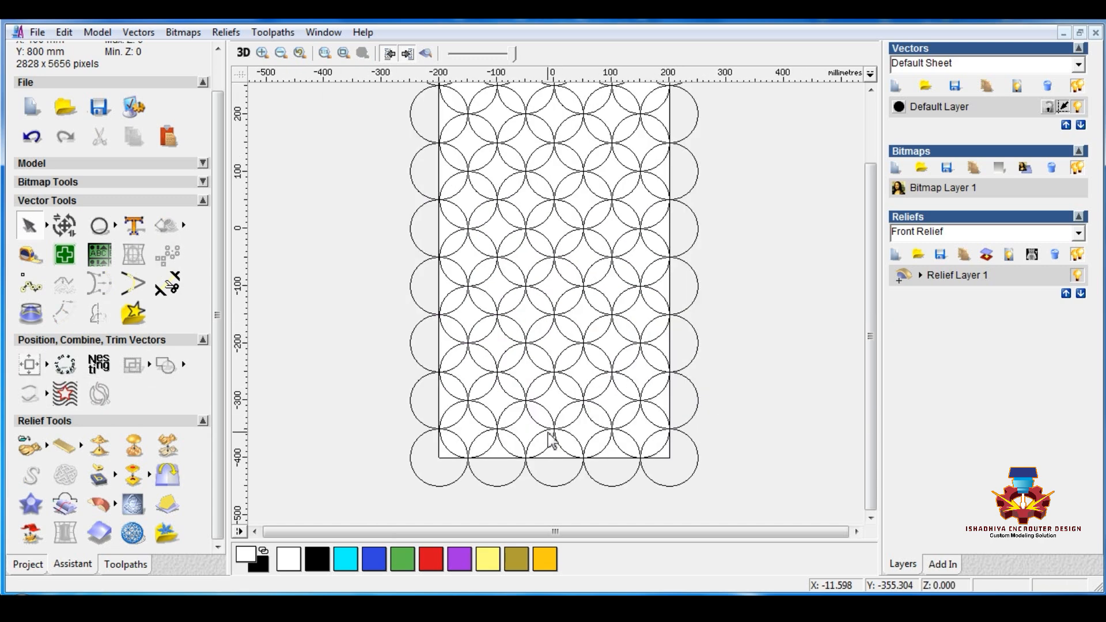
scroll(552, 439, down, 4)
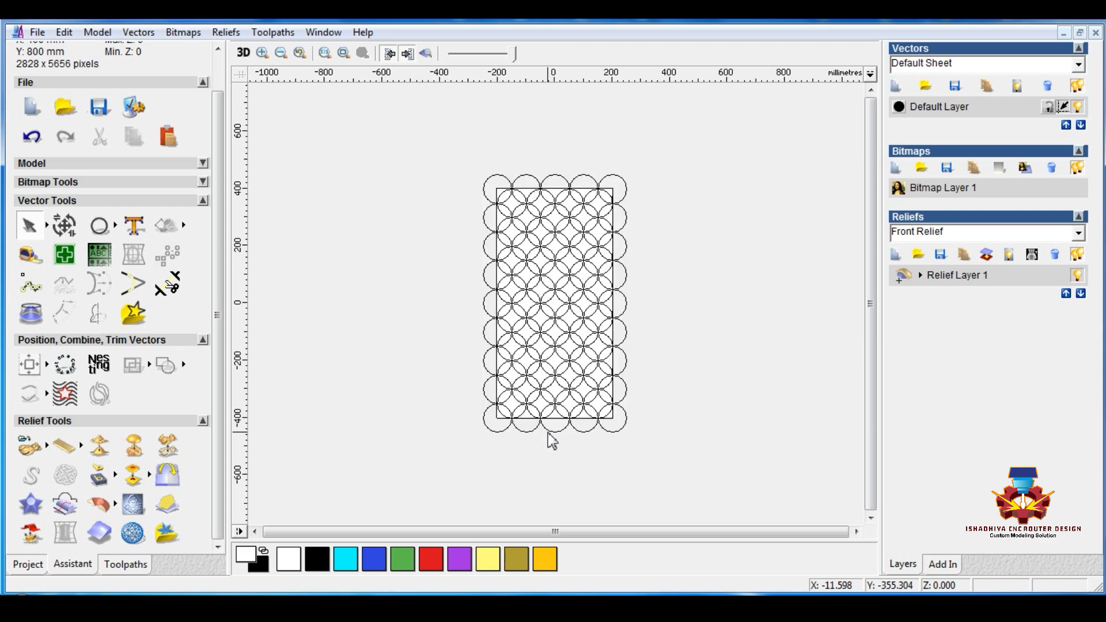
drag(477, 194, 679, 435)
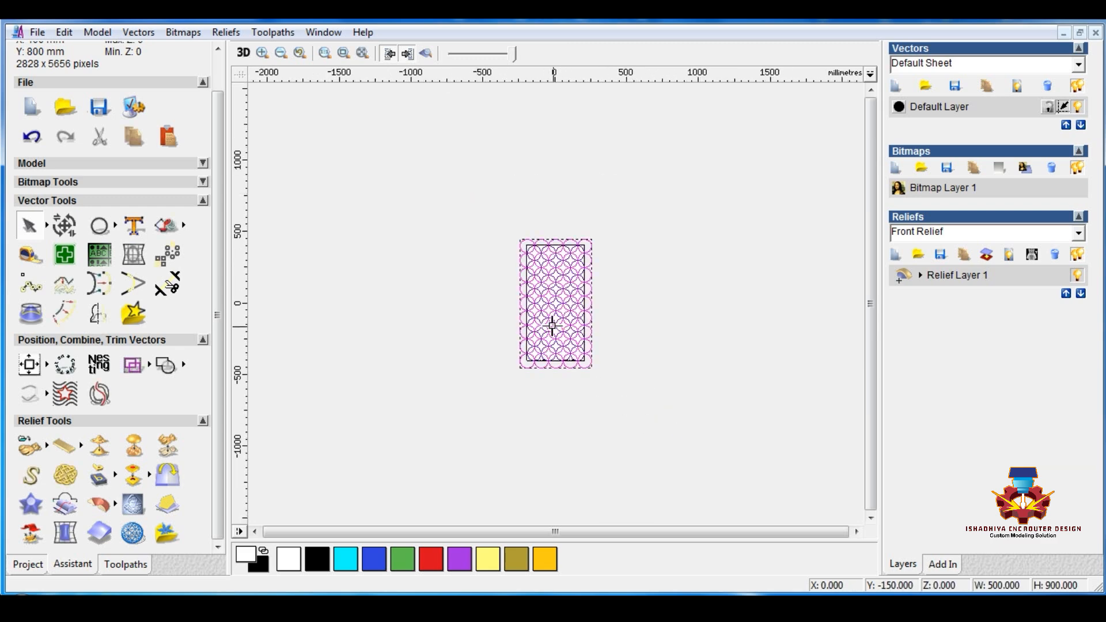
scroll(552, 324, up, 2)
scroll(552, 325, up, 4)
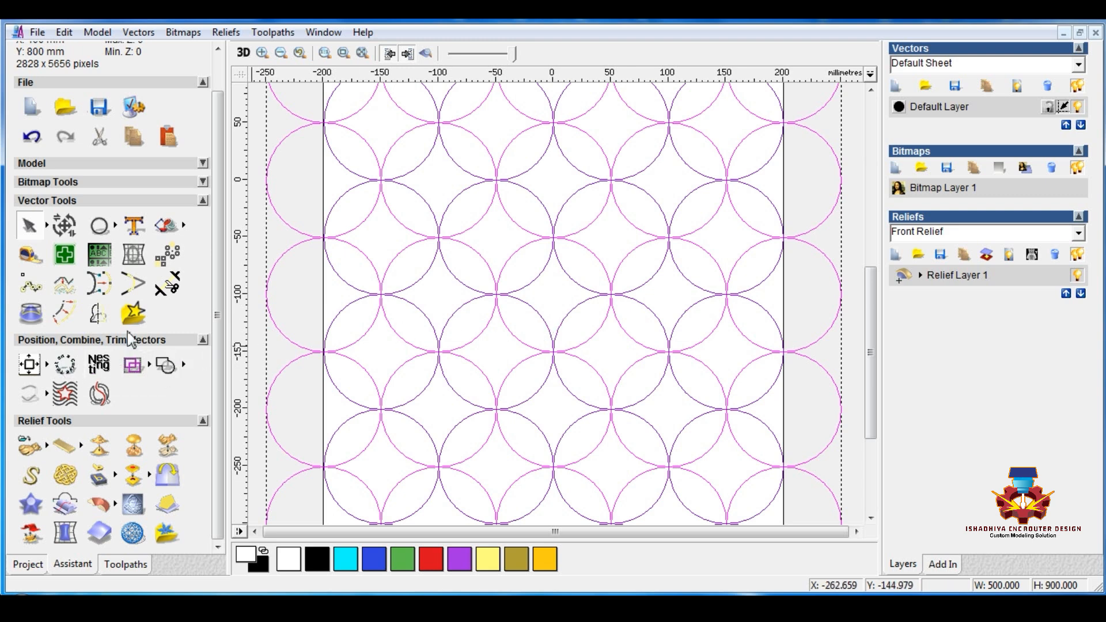
click(105, 315)
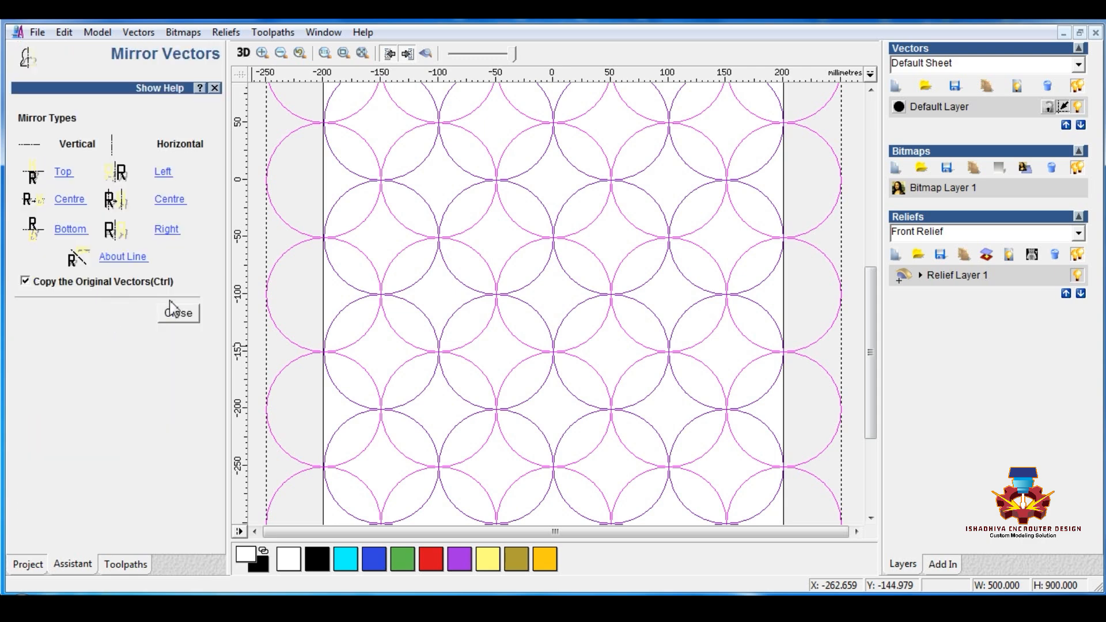
click(178, 312)
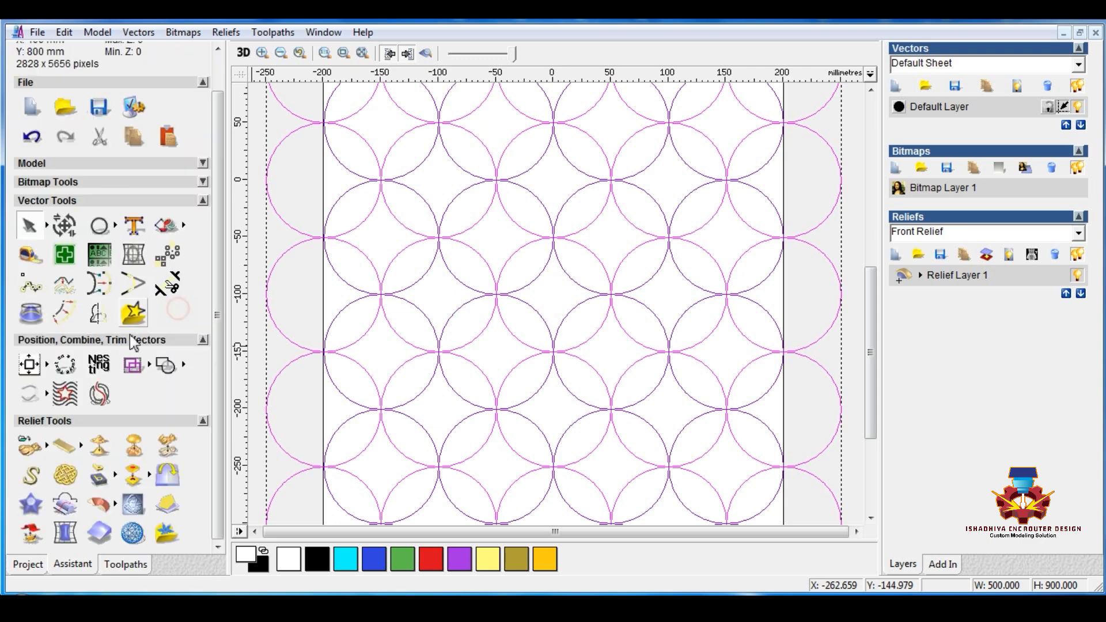
click(62, 313)
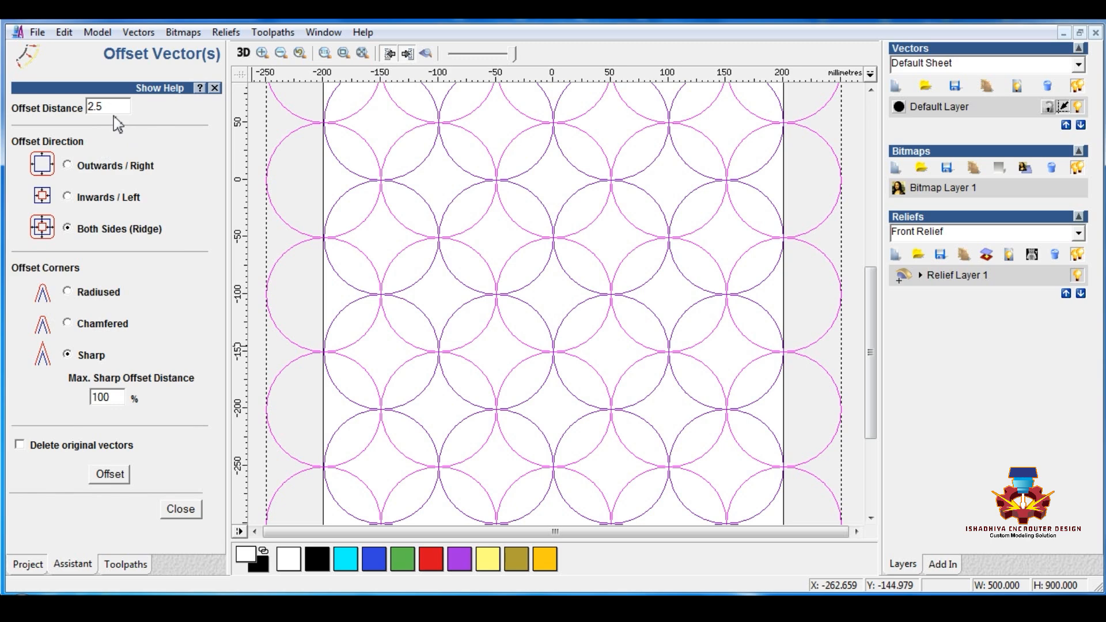
drag(109, 105, 45, 107)
click(110, 479)
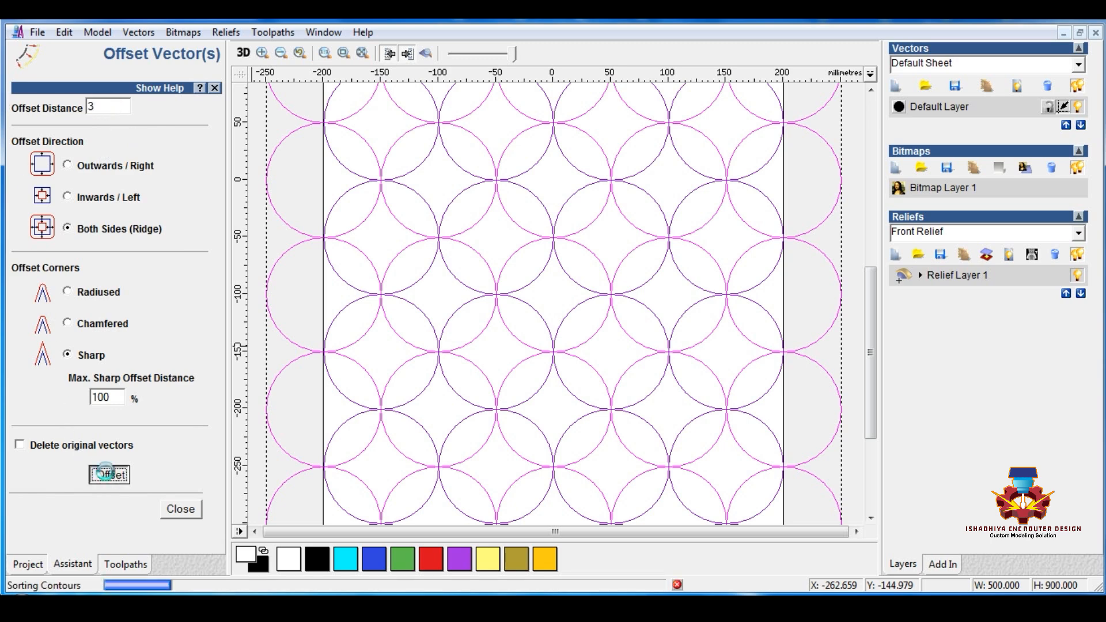
- Move the selected offset vectors by cutting and pasting onto a new vector layer, with the default layer hidden
click(180, 509)
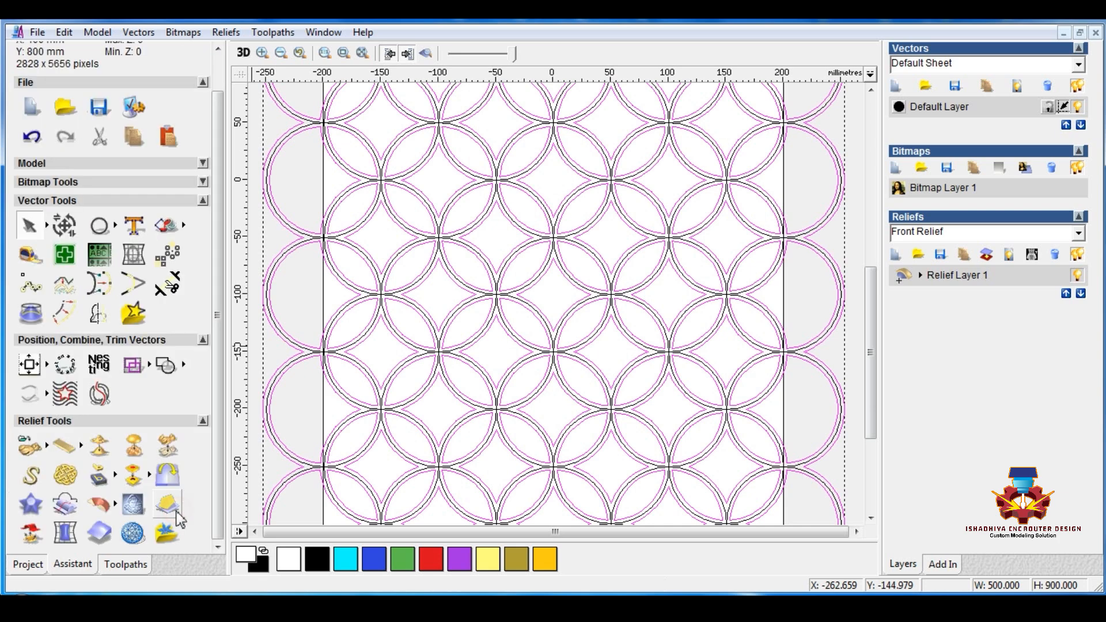
right_click(444, 288)
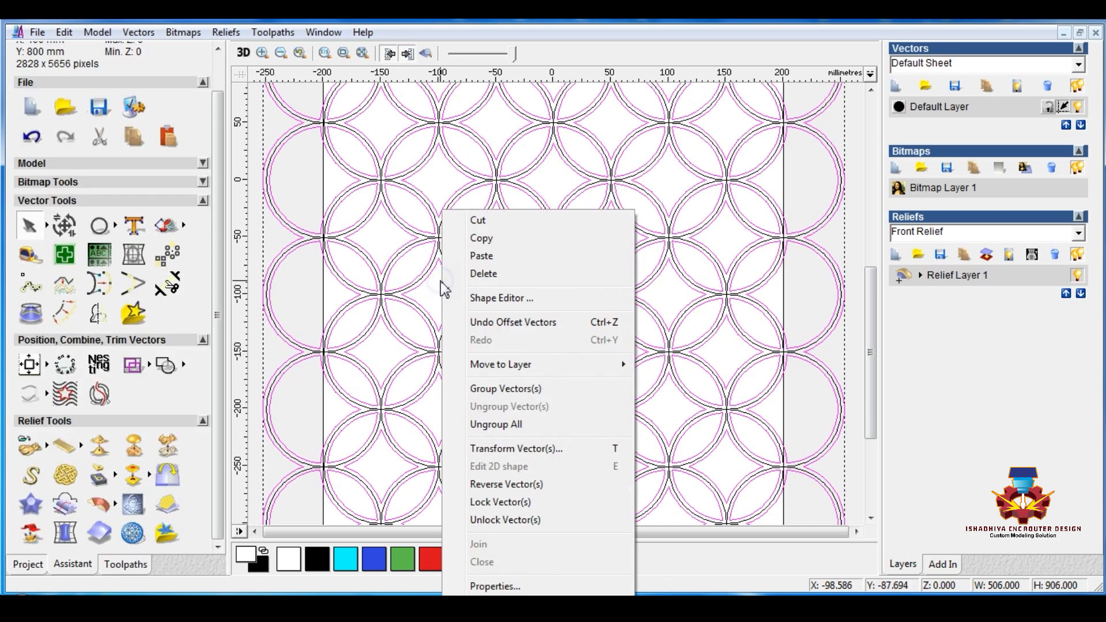
click(478, 222)
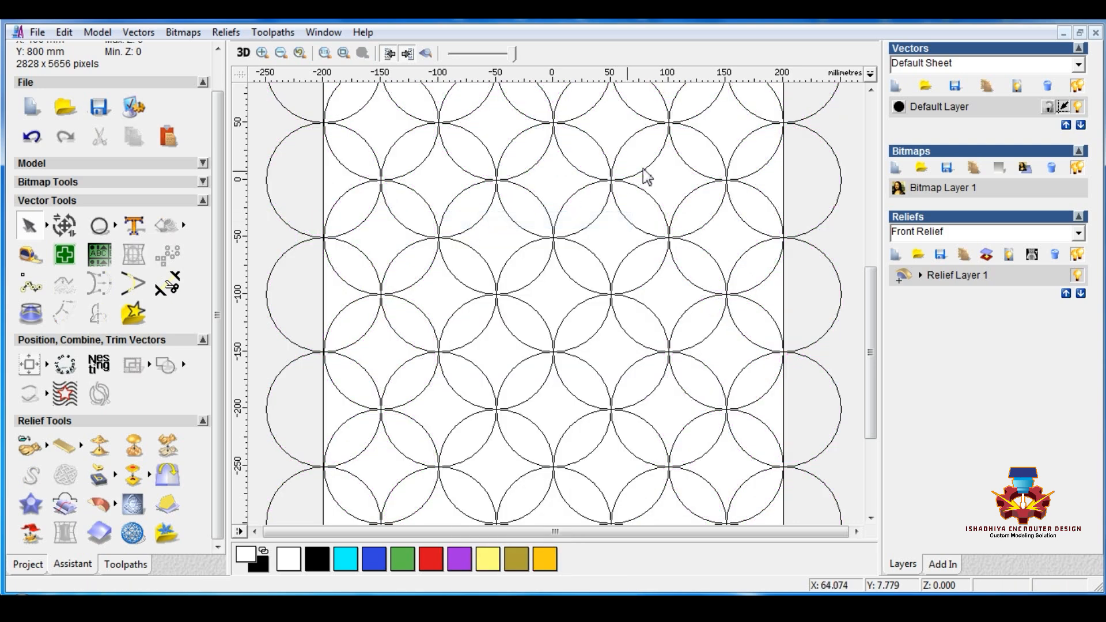
click(894, 87)
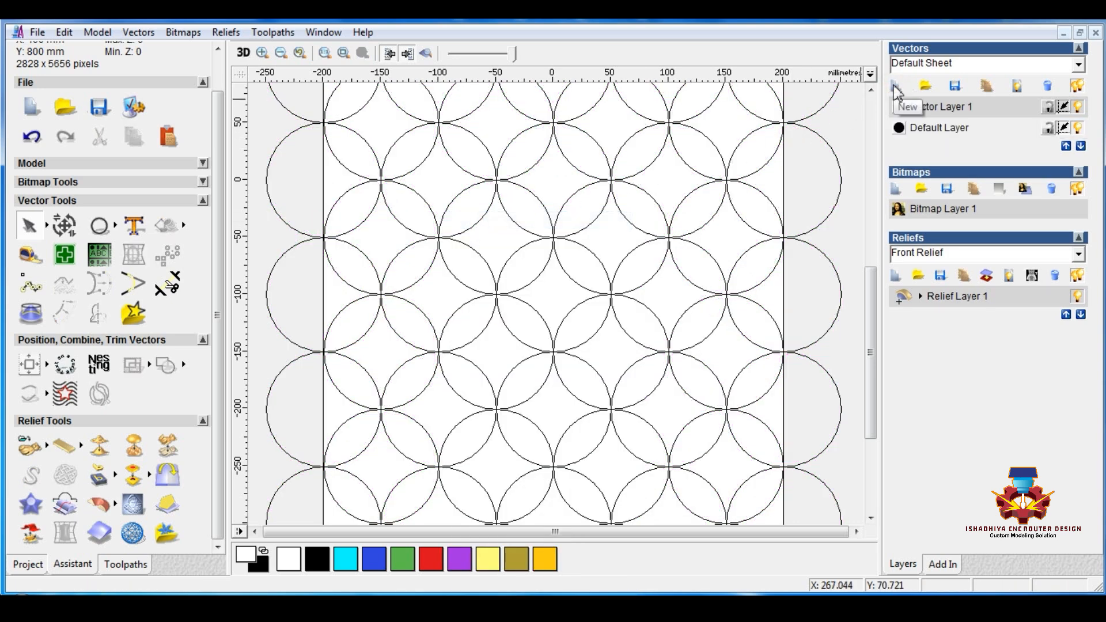
click(1078, 128)
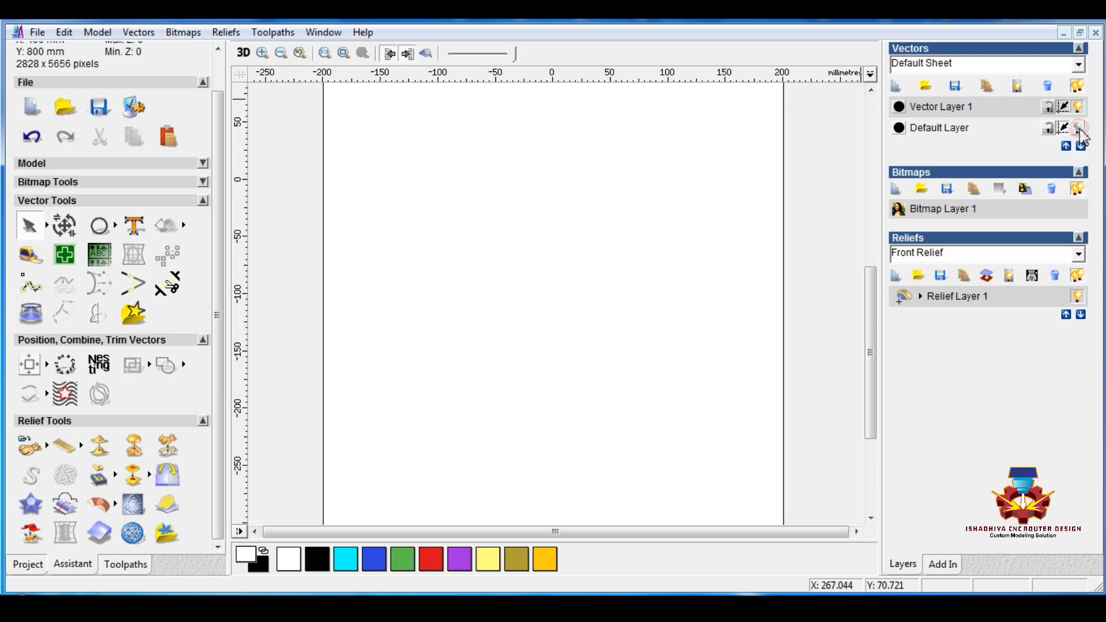
right_click(488, 227)
click(527, 271)
scroll(516, 279, down, 4)
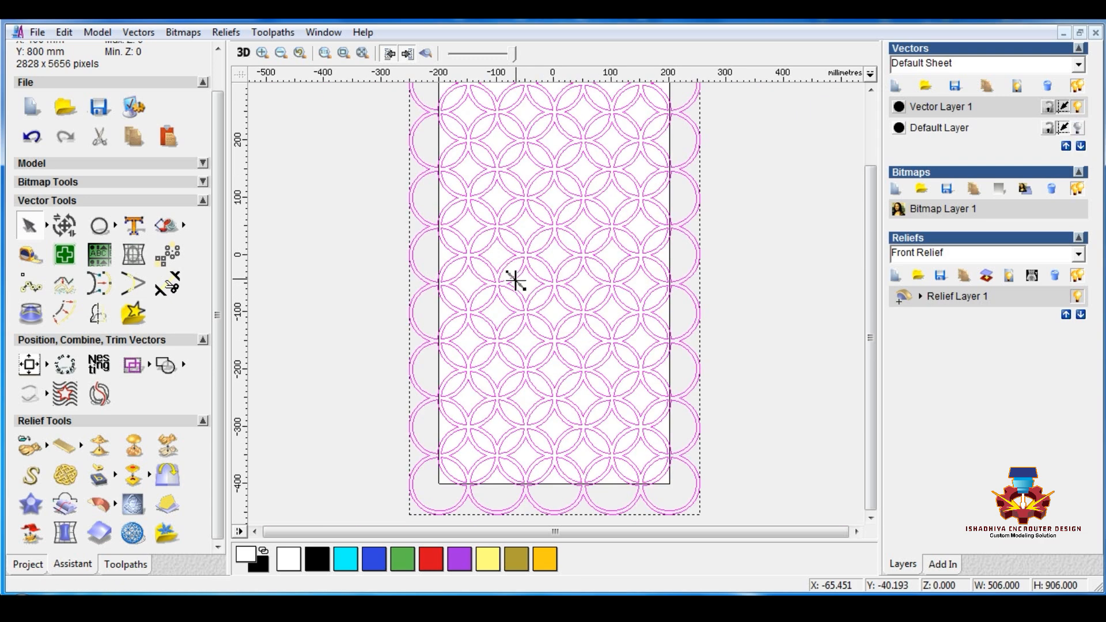
- Group all the offset vectors on the new layer except the scalloped outermost outline
scroll(469, 119, up, 2)
scroll(469, 117, up, 2)
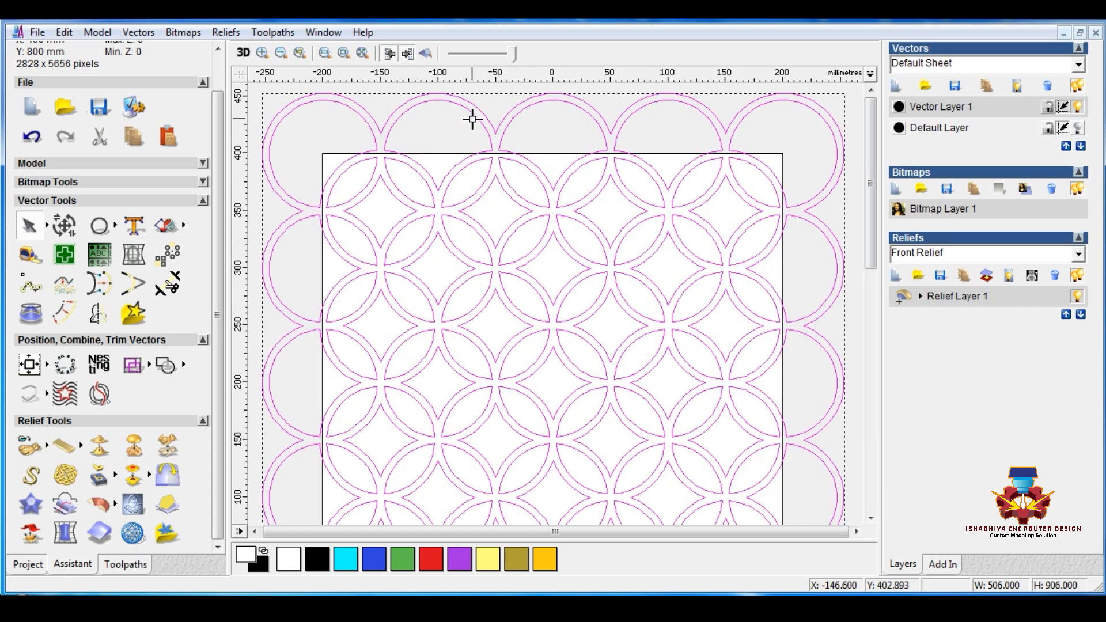
shift+click(376, 122)
right_click(376, 142)
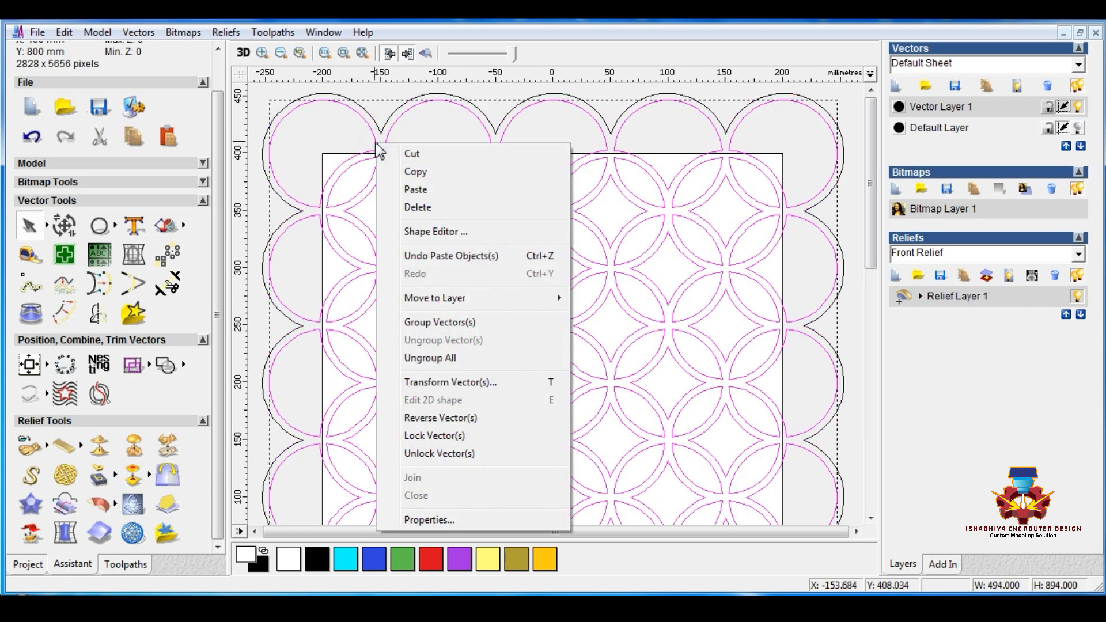
click(436, 323)
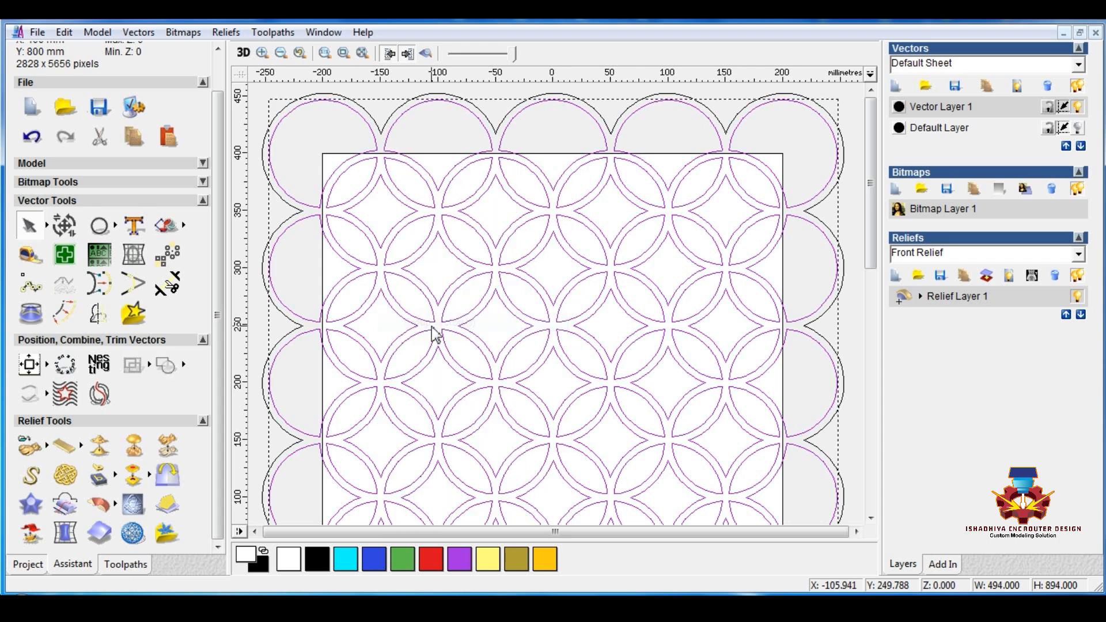
scroll(432, 327, down, 1)
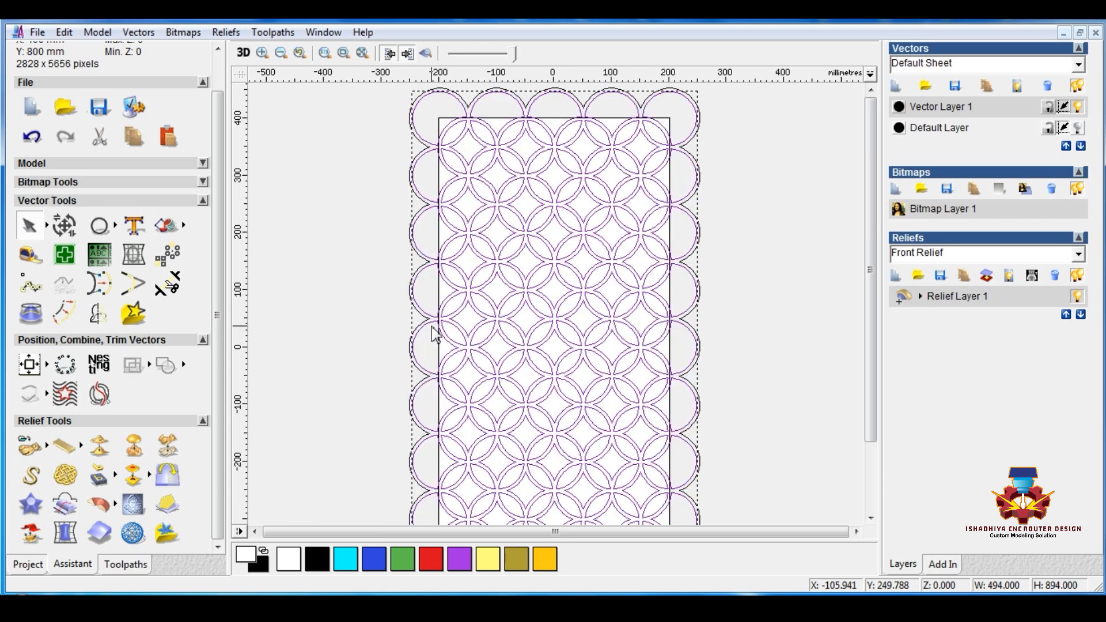
click(349, 278)
scroll(342, 185, down, 1)
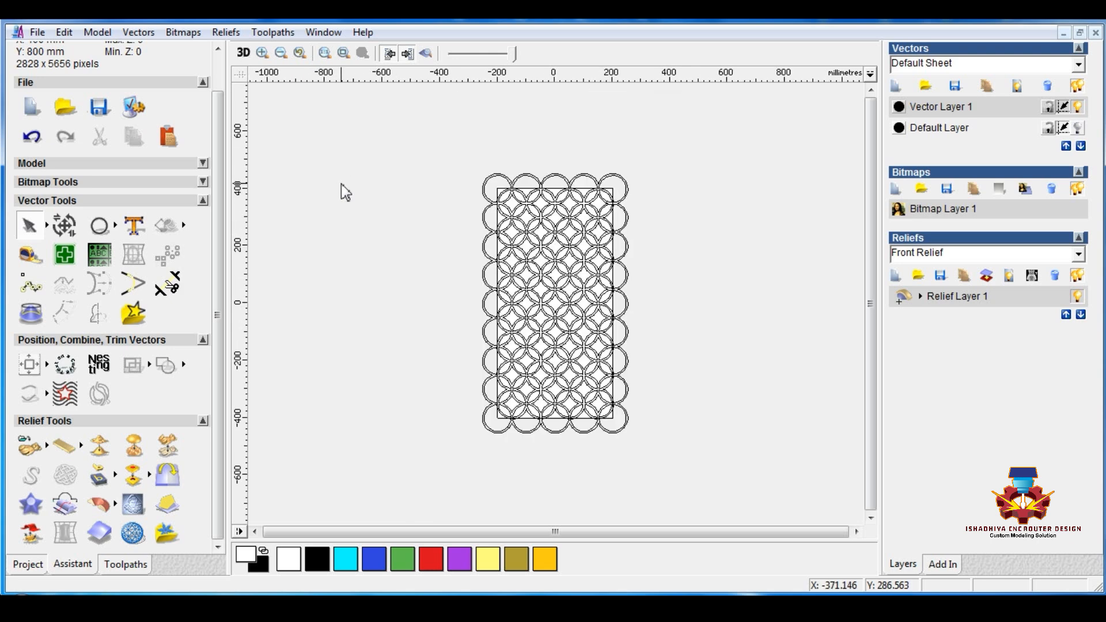
scroll(517, 292, up, 1)
- Tile the 2D and 3D views vertically, and turn and enlarge the 3D model to see its face
click(324, 33)
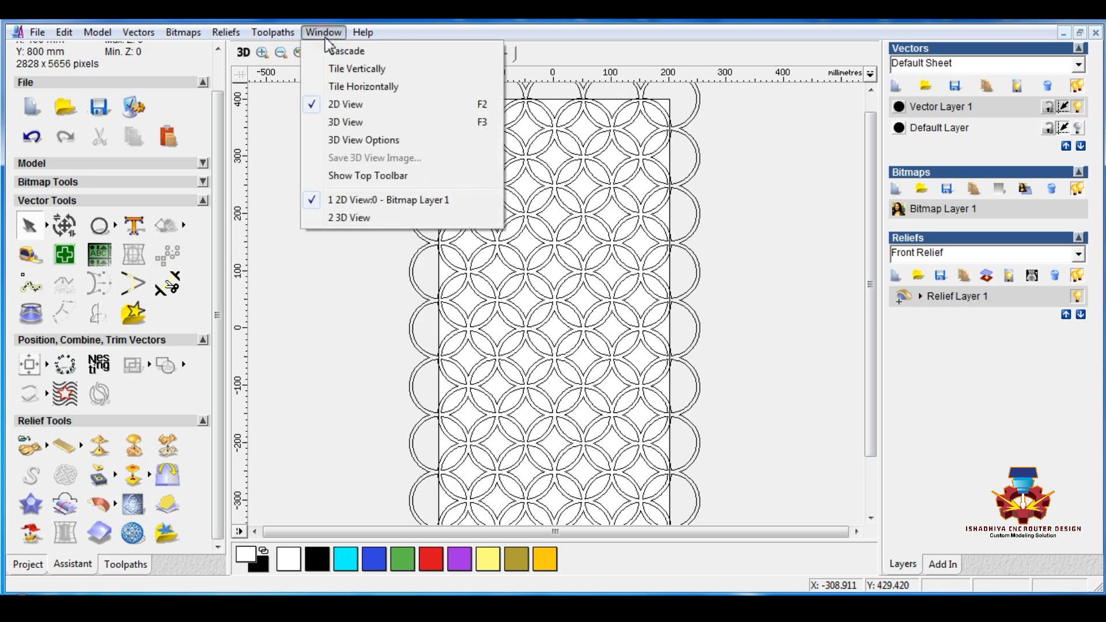
click(343, 70)
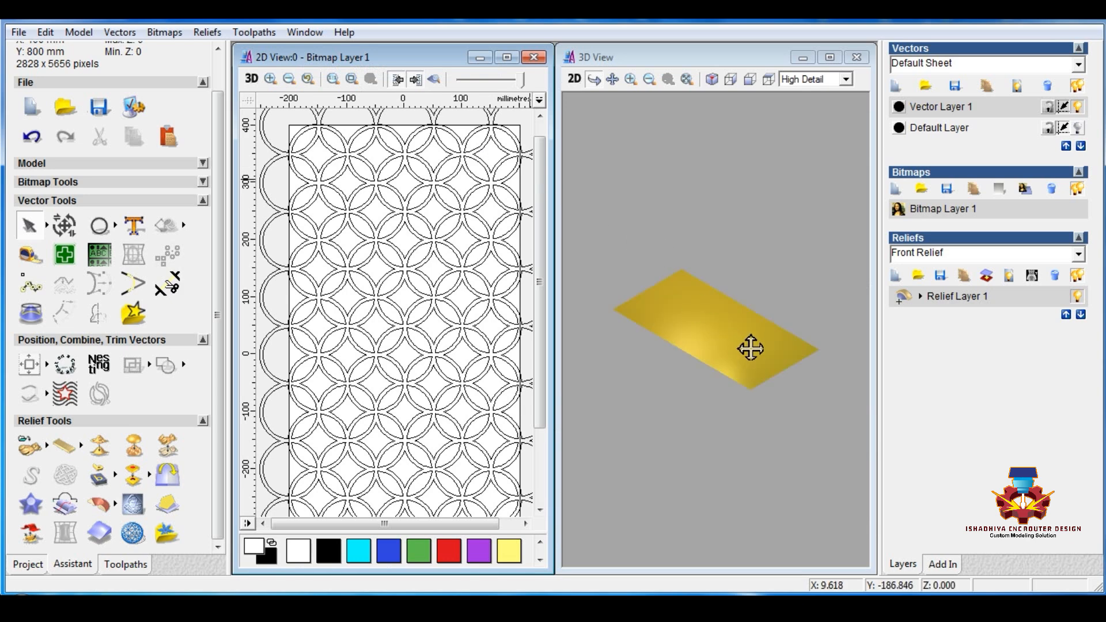
drag(750, 348, 691, 306)
scroll(695, 304, up, 3)
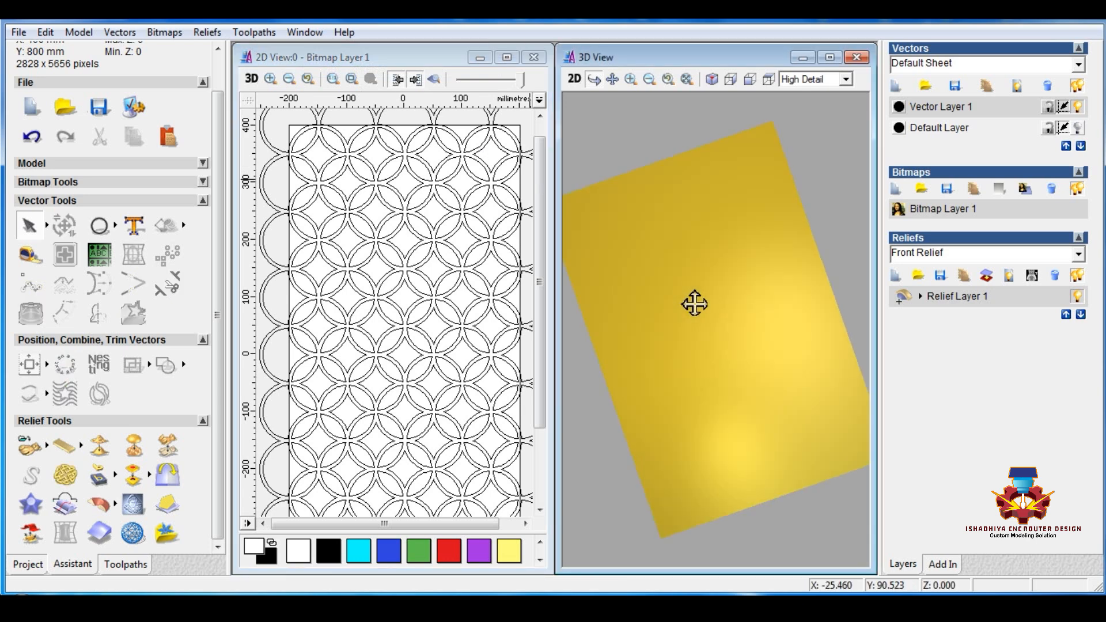
- Start a Profiling toolpath on the grouped lattice vectors, cutting on the inside to a finish depth of 6 mm
click(465, 211)
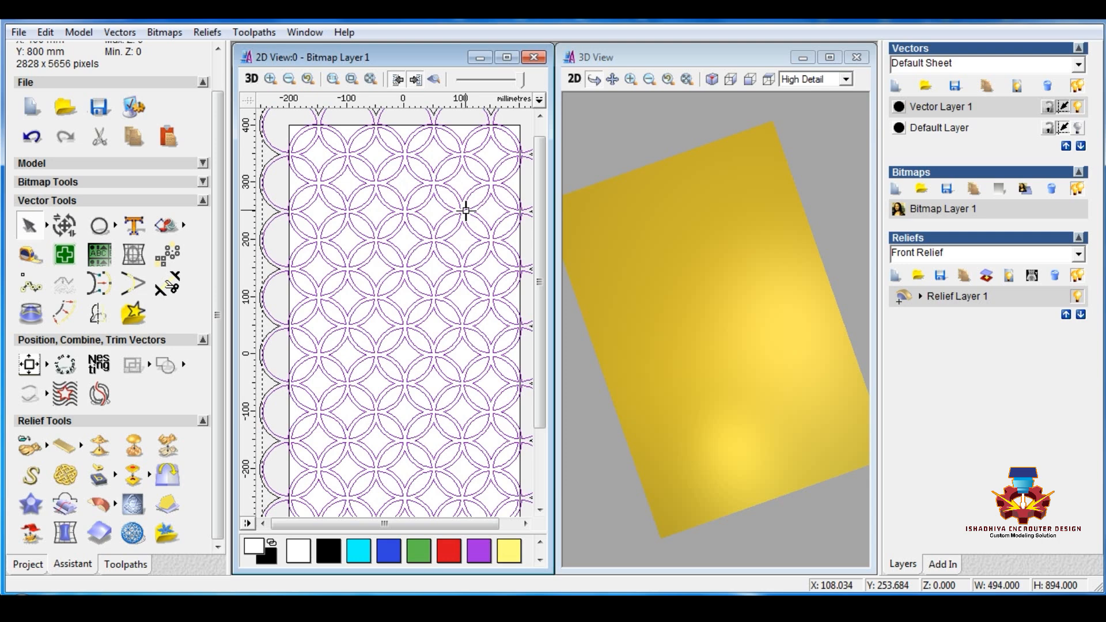
click(127, 567)
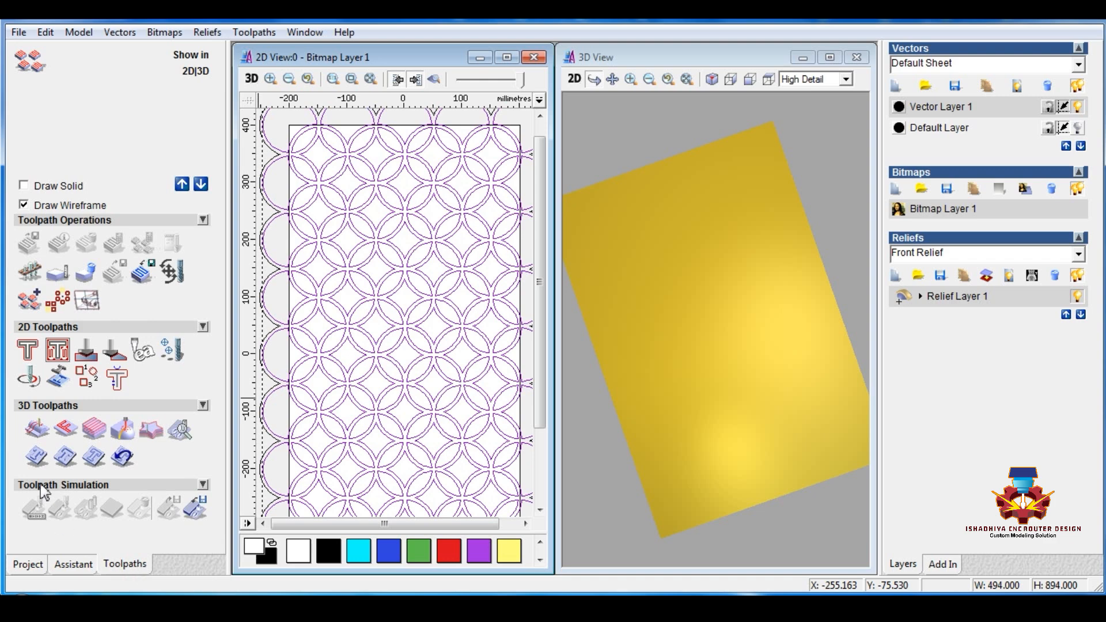
click(27, 353)
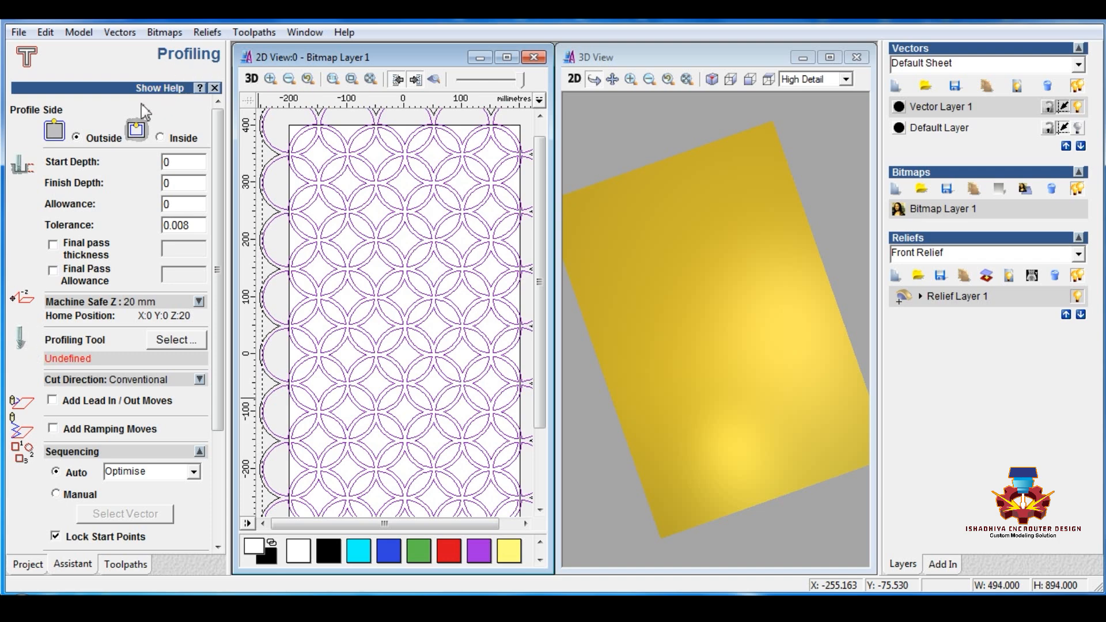
click(176, 139)
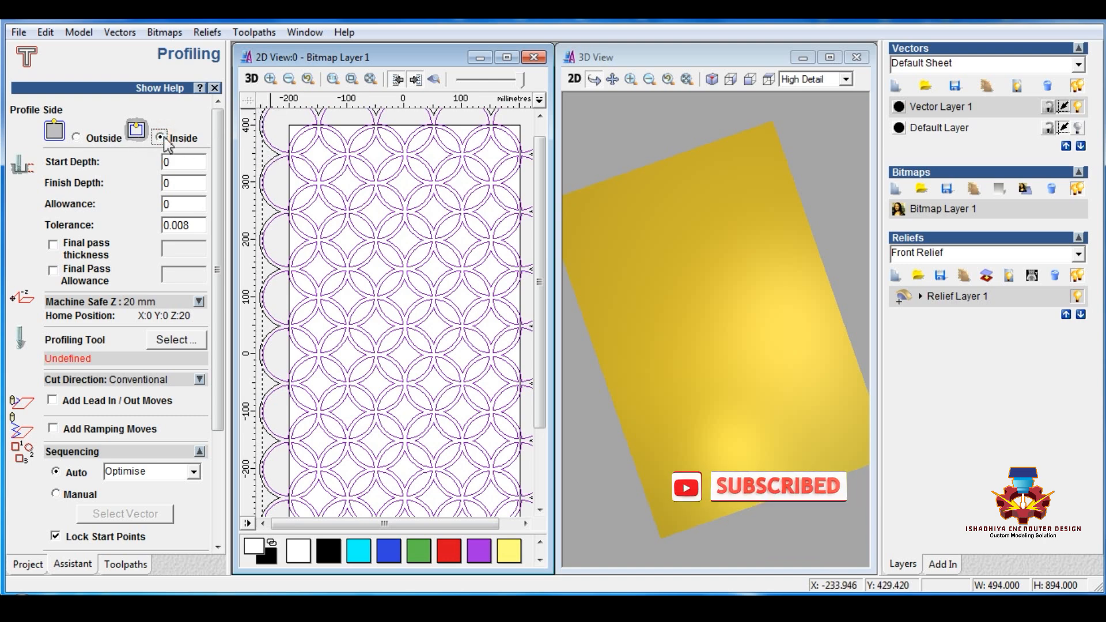
double_click(167, 183)
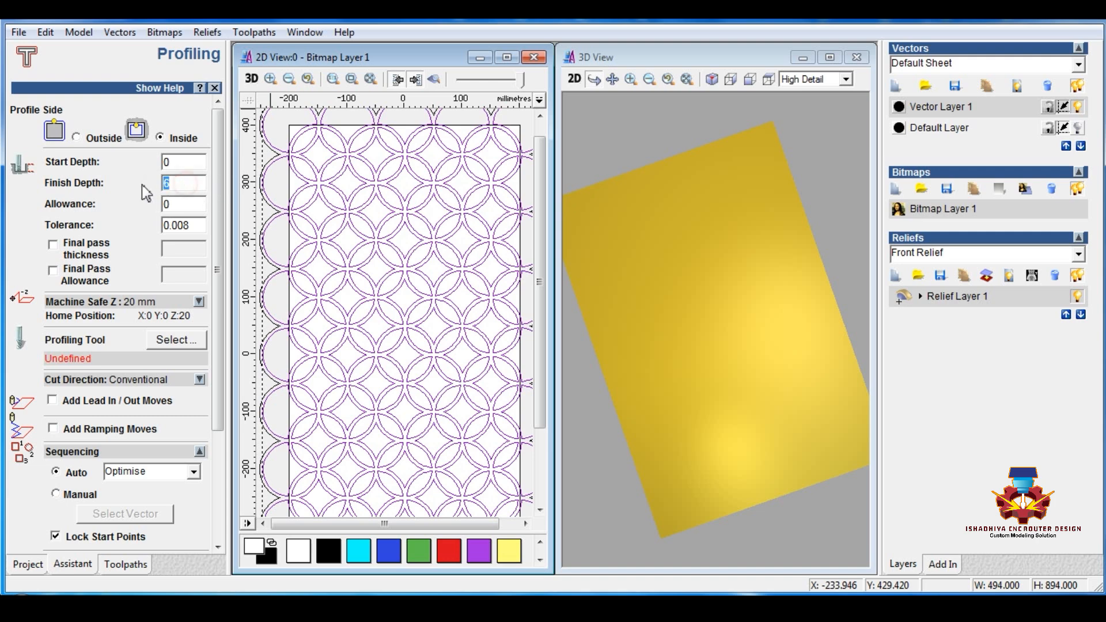
- Assign the 6 mm end mill from the aluminum roughing and 2D finishing group, with a stepdown of 6 mm
click(188, 341)
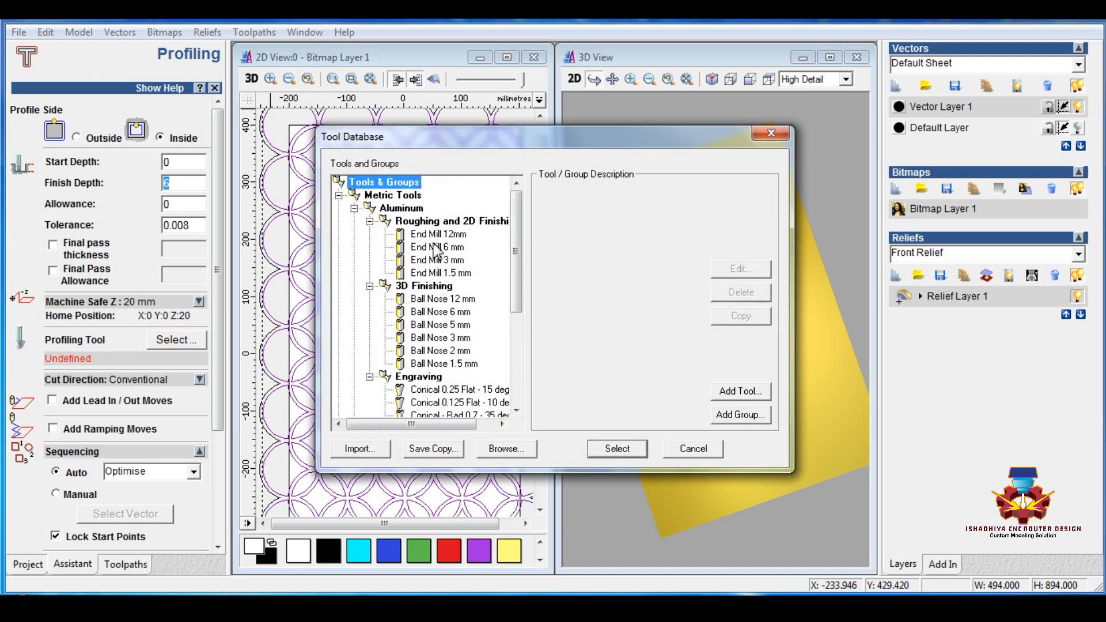
click(435, 248)
click(615, 449)
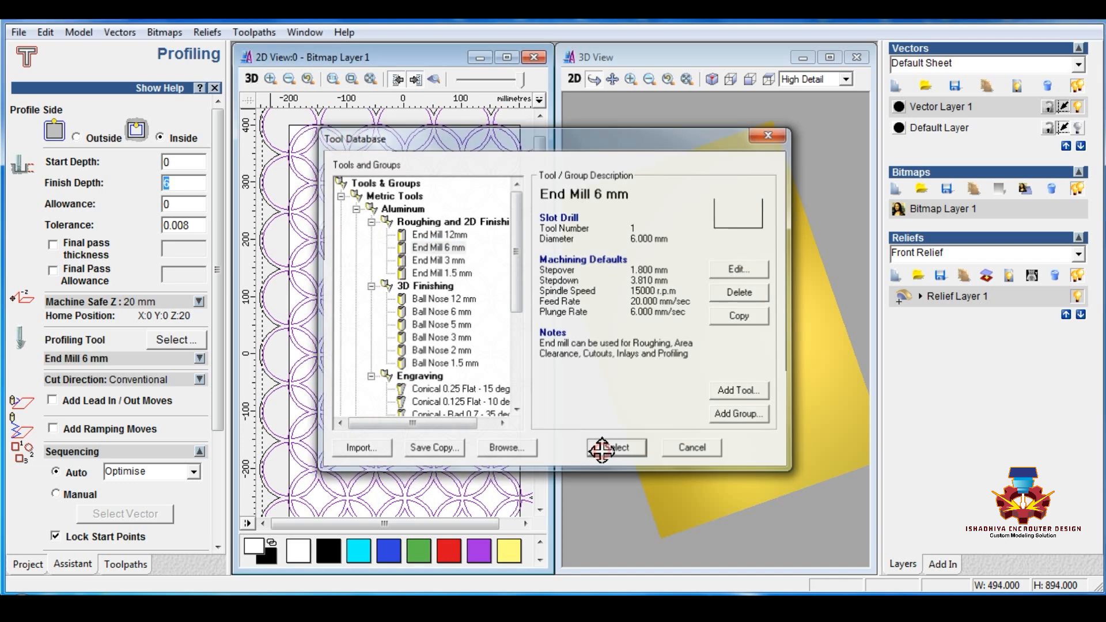
click(199, 360)
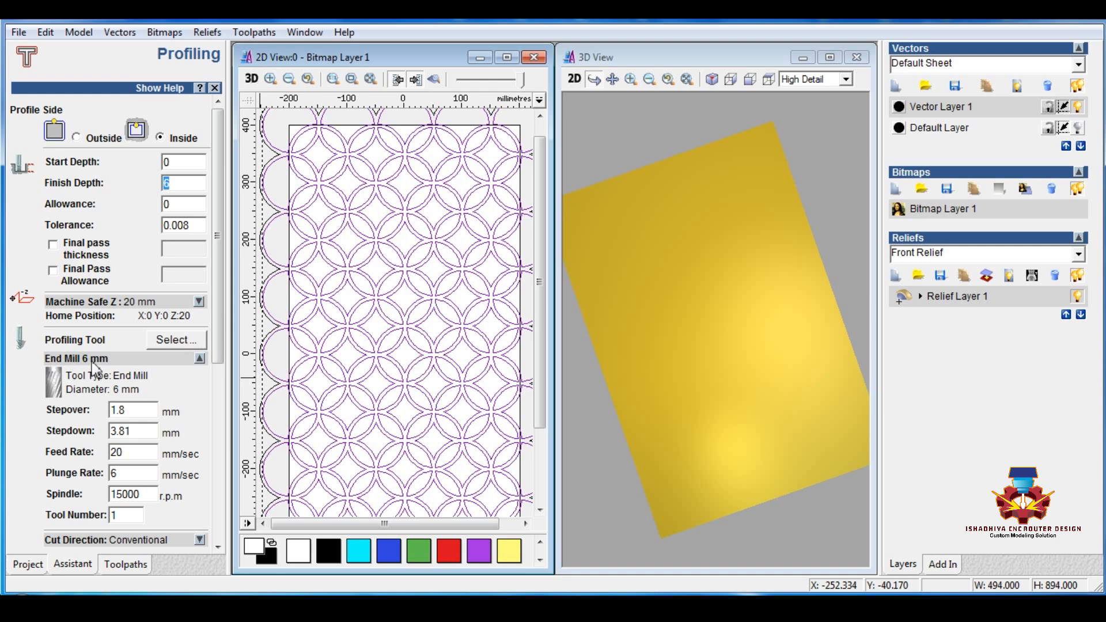
double_click(136, 429)
text(6)
- Define the toolpath material as 25 mm thick, with Z zero at the top and a top offset of 0
drag(216, 341, 206, 476)
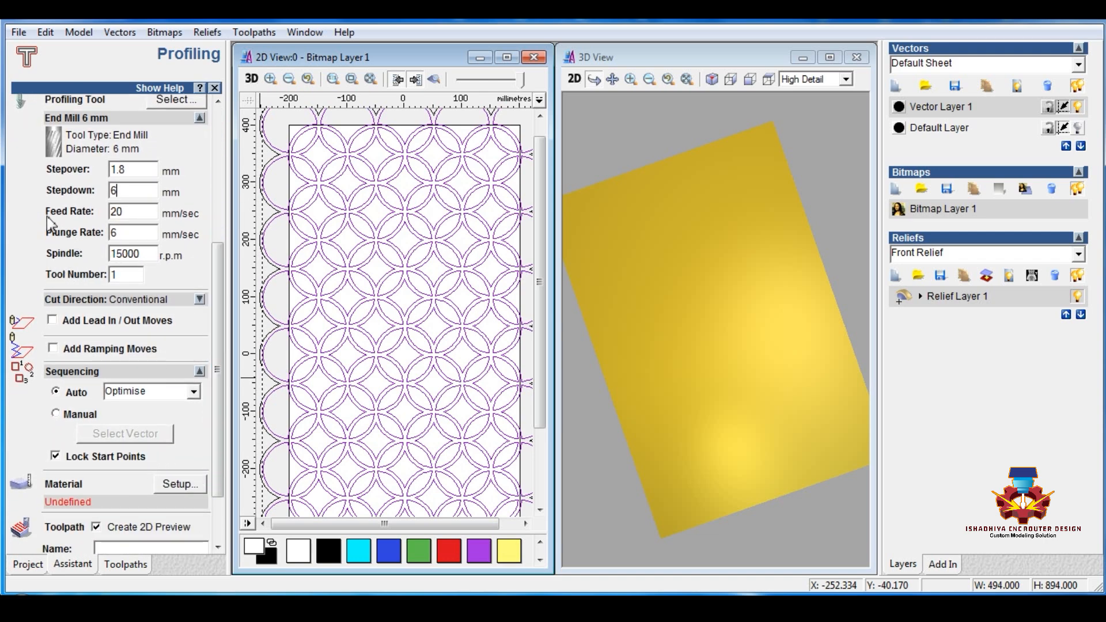
click(179, 487)
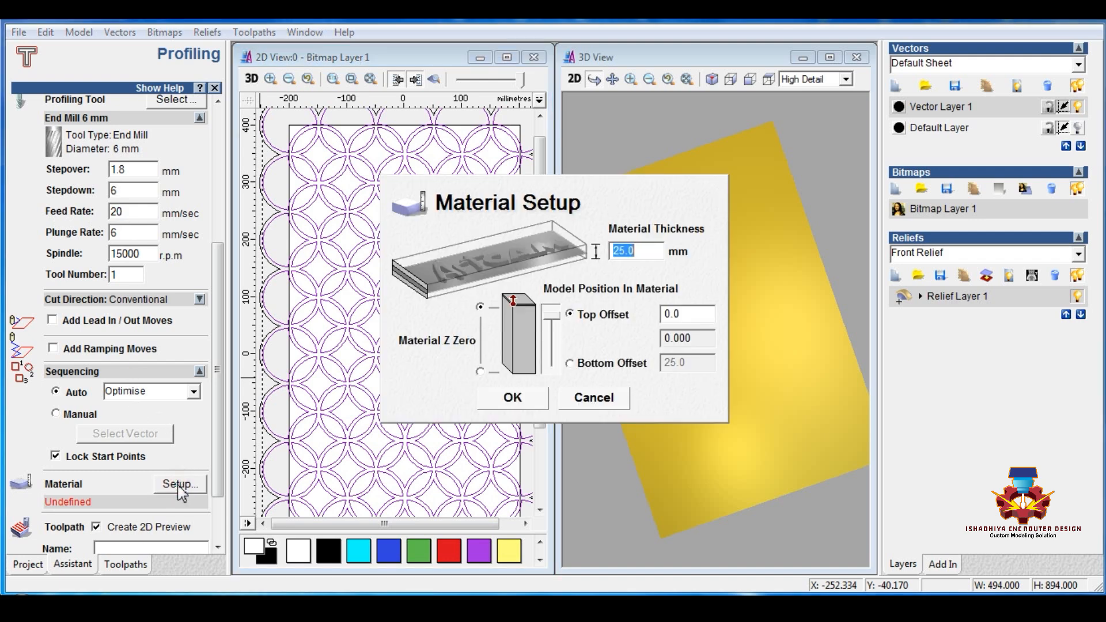
click(508, 303)
mouse_move(552, 315)
mouse_down()
mouse_move(552, 359)
mouse_move(551, 303)
mouse_up()
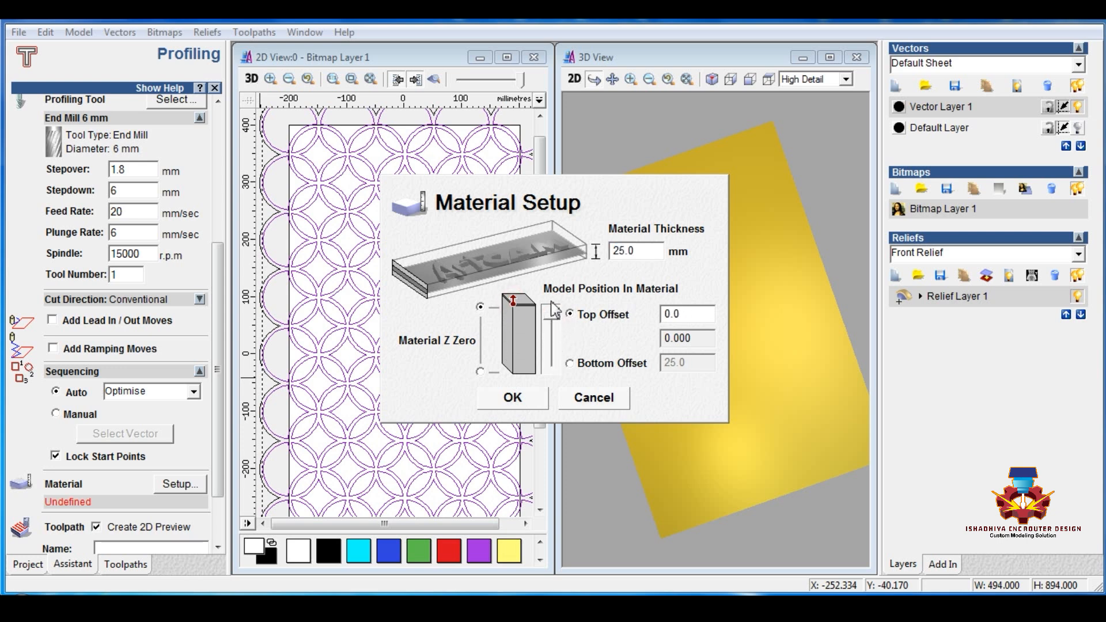
click(522, 400)
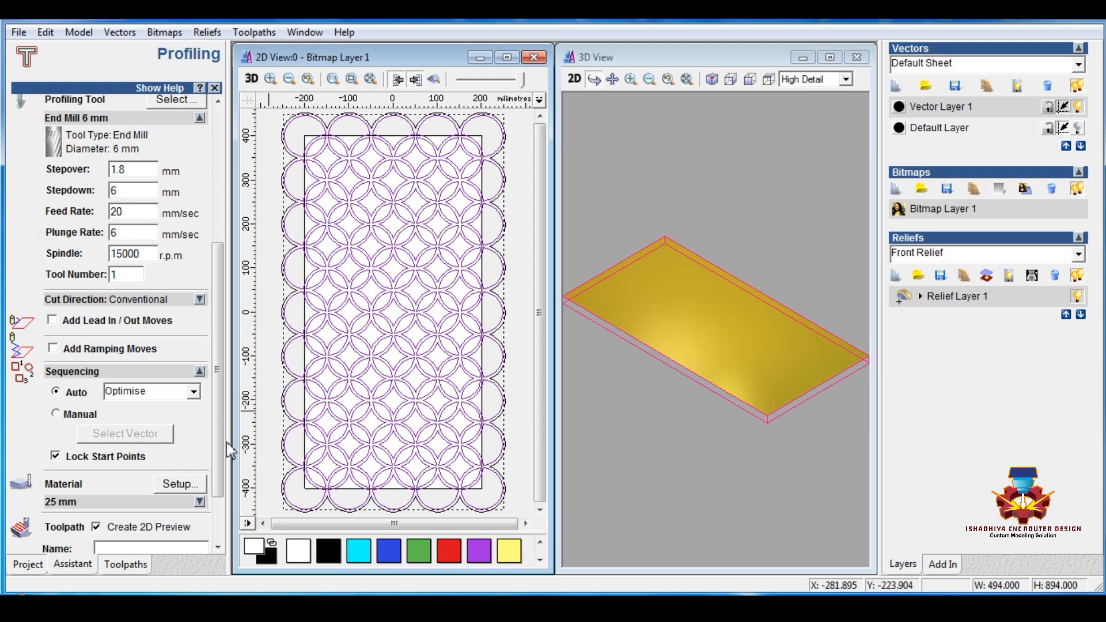
- Name the profiling toolpath "6 end" and calculate it immediately
scroll(218, 495, down, 3)
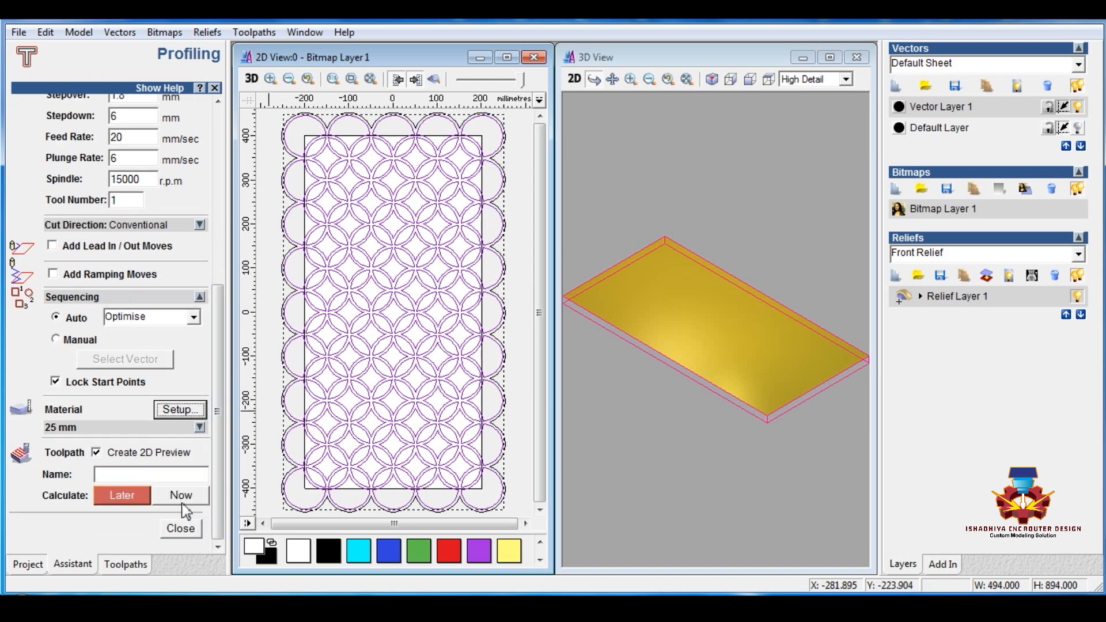
click(147, 474)
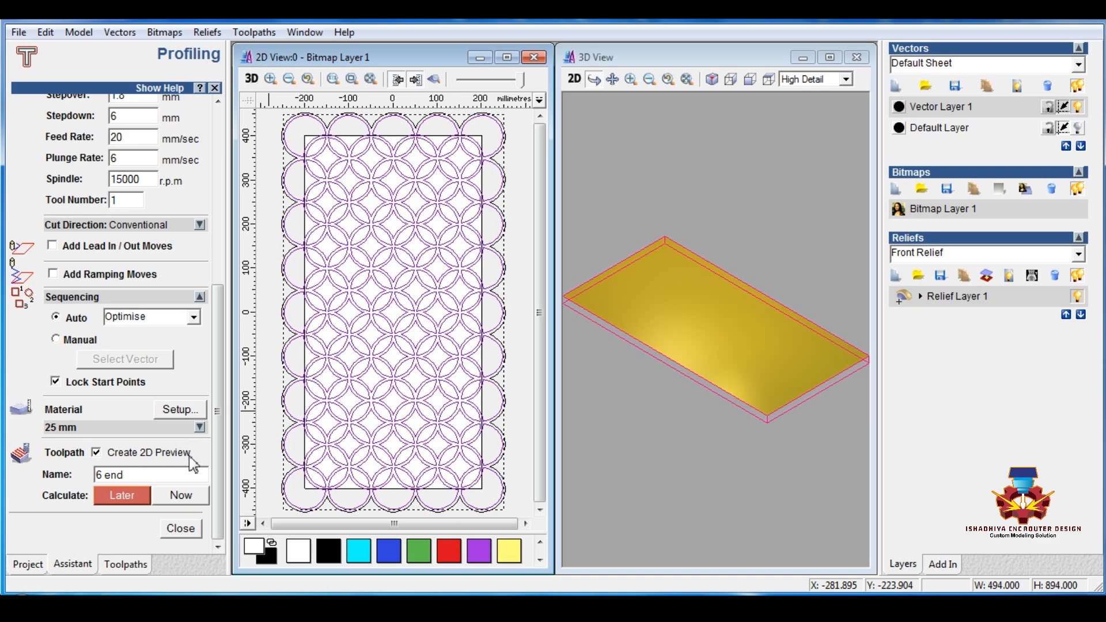
click(181, 497)
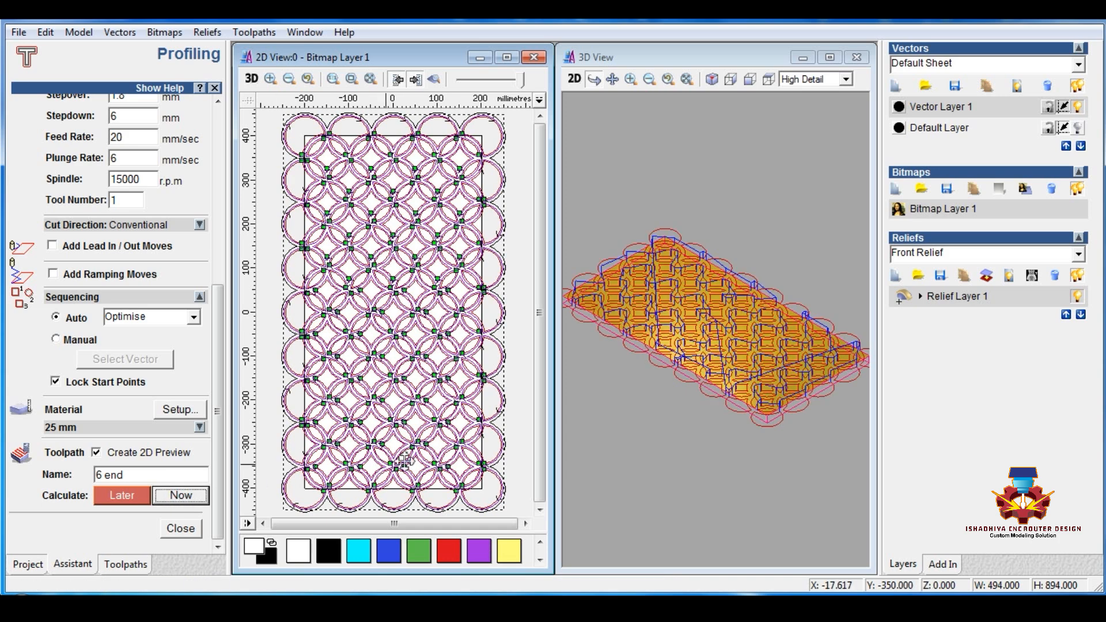
- Examine the calculated profile paths around the lattice openings in both the 2D and 3D views
scroll(412, 386, up, 2)
scroll(403, 375, up, 4)
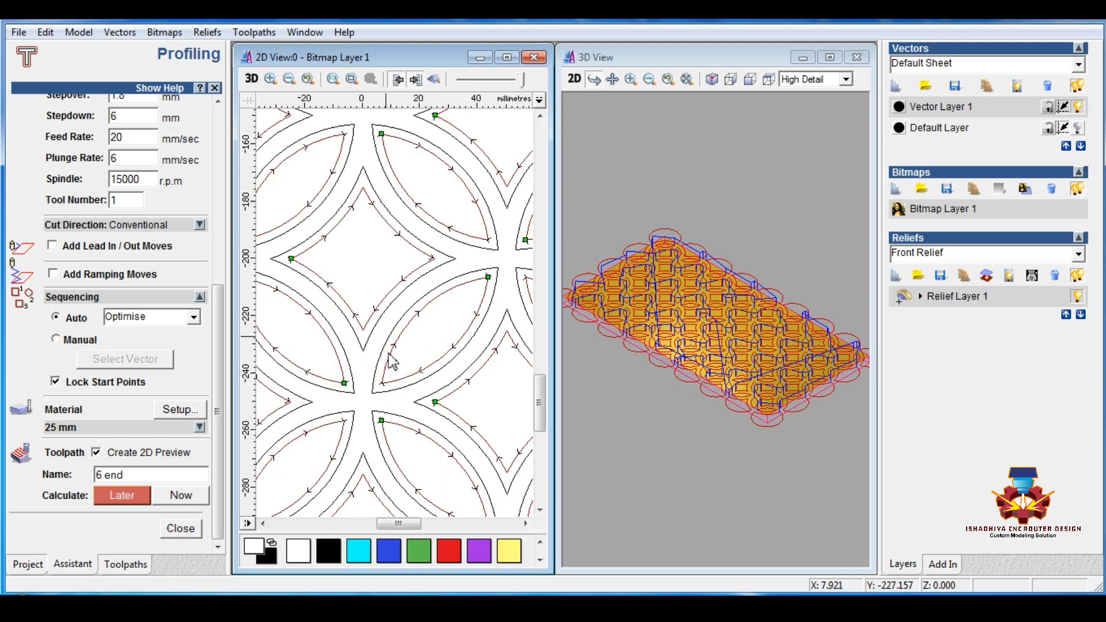
scroll(424, 346, down, 5)
scroll(423, 348, down, 1)
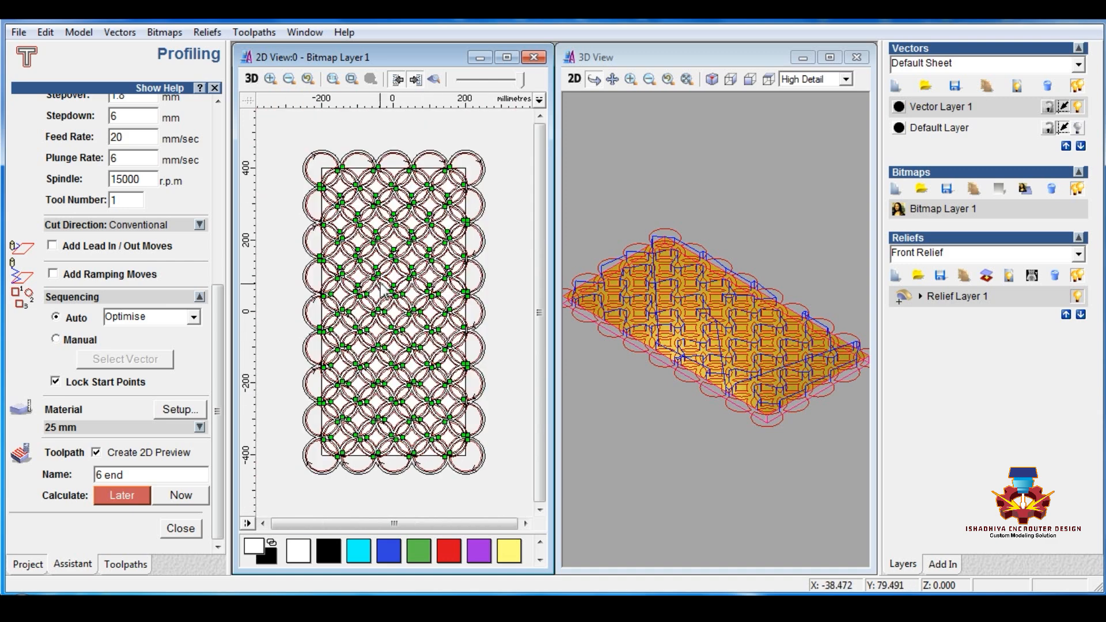
scroll(385, 288, up, 2)
click(790, 424)
drag(789, 424, 709, 405)
scroll(706, 358, up, 2)
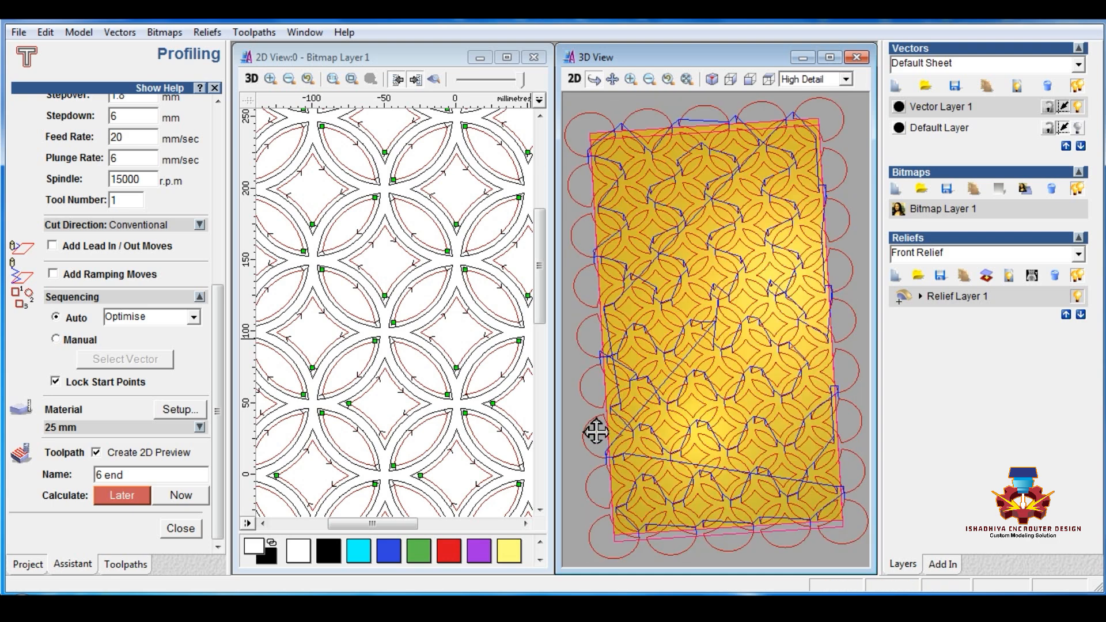
- Close the profiling setup and run the "6 end" toolpath simulation on a block from 0 to -25 mm, speeding up playback
click(180, 529)
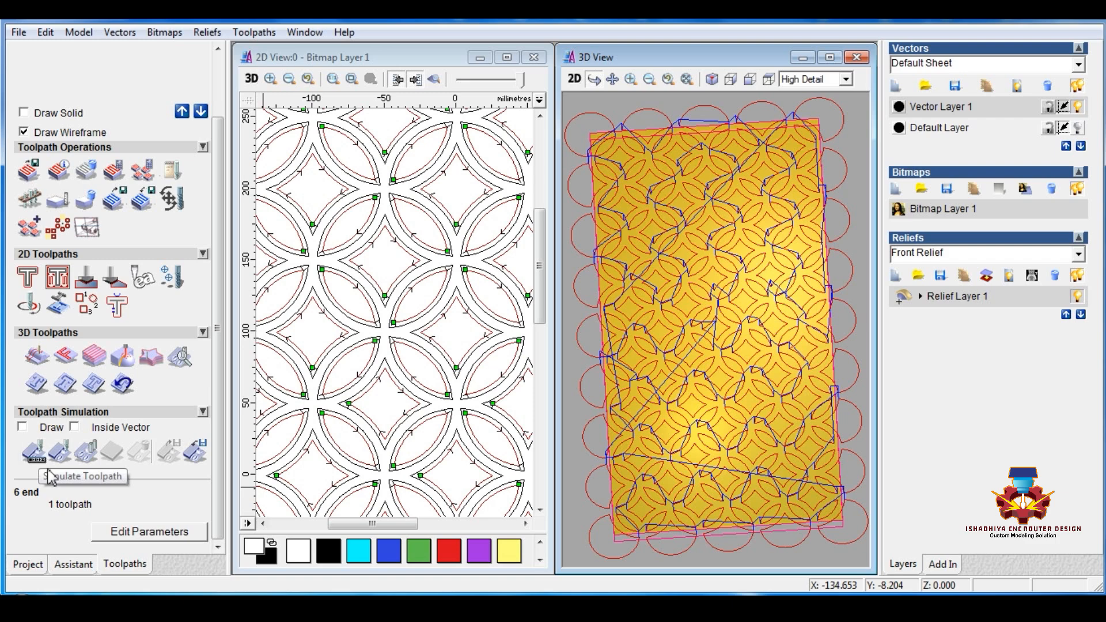
click(36, 456)
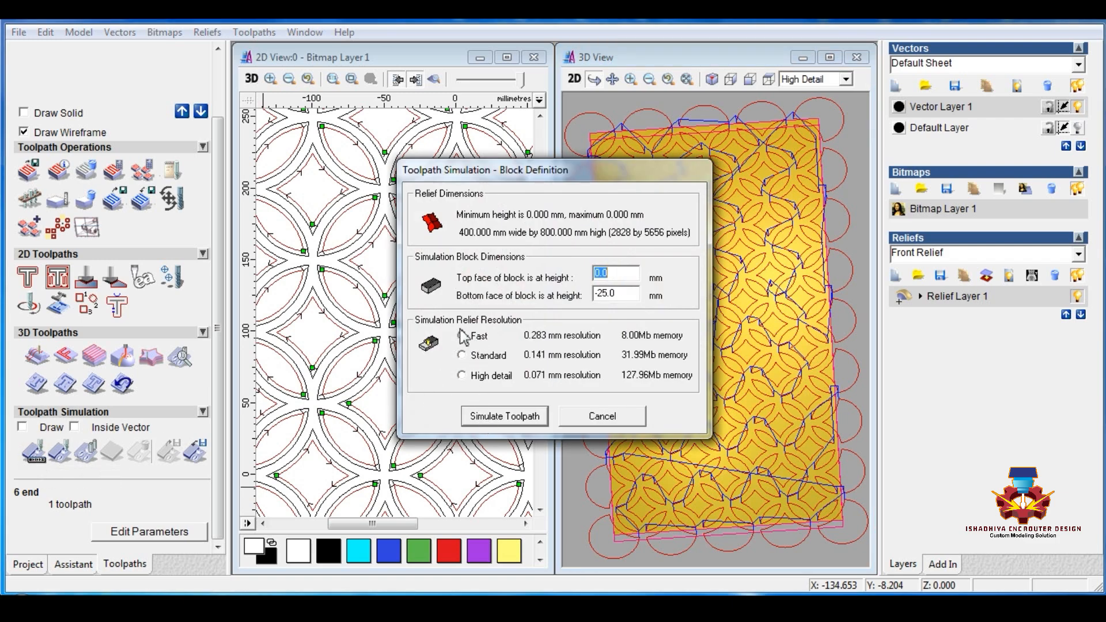
click(492, 415)
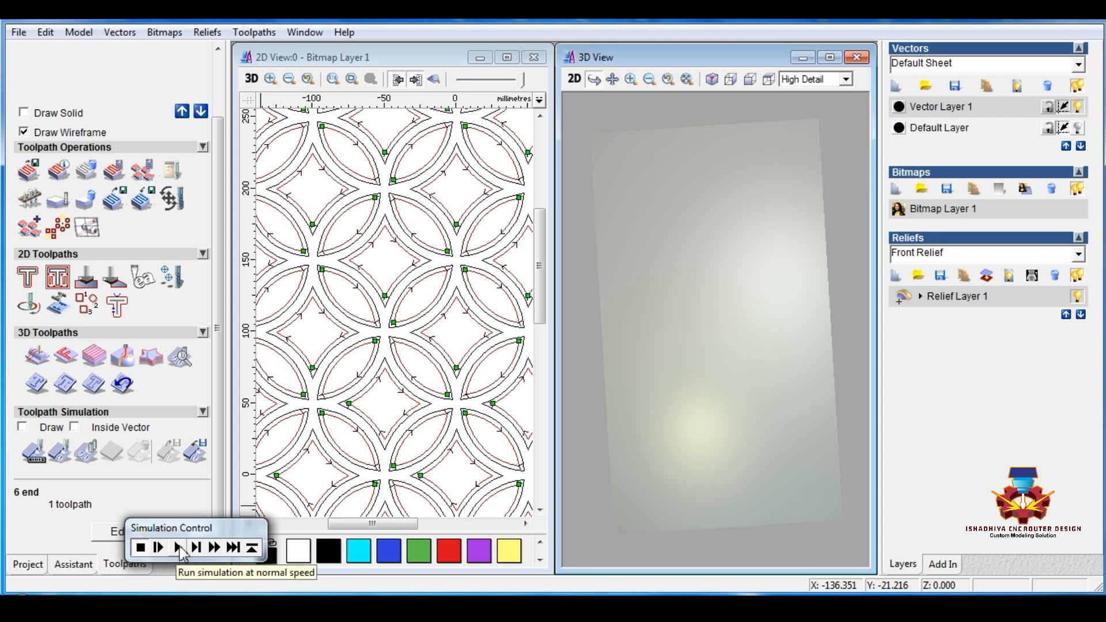
click(180, 548)
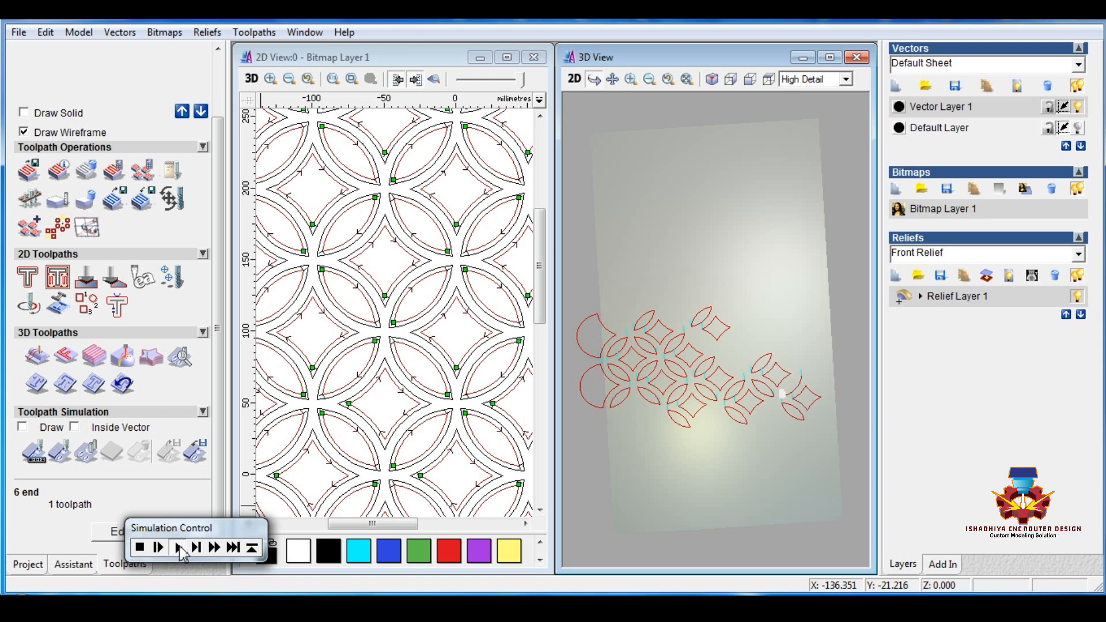
click(214, 550)
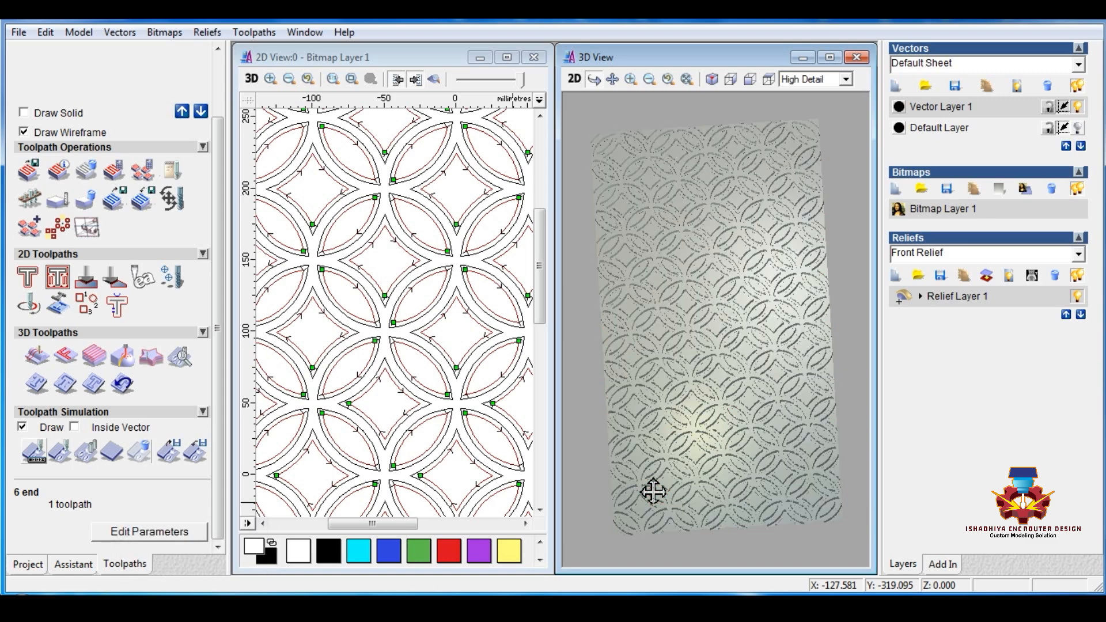
- Examine the simulated cuts around the lattice openings from several angles, including in the maximized 3D view
mouse_move(624, 388)
mouse_down()
mouse_move(679, 388)
mouse_move(643, 397)
mouse_up()
scroll(706, 367, up, 5)
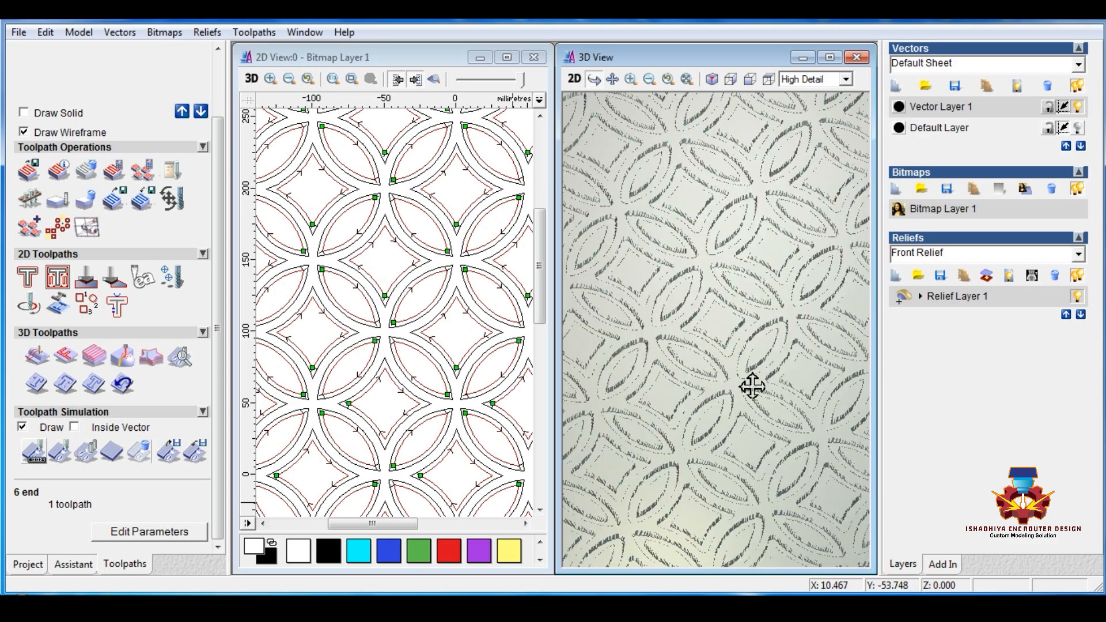
drag(744, 382, 735, 377)
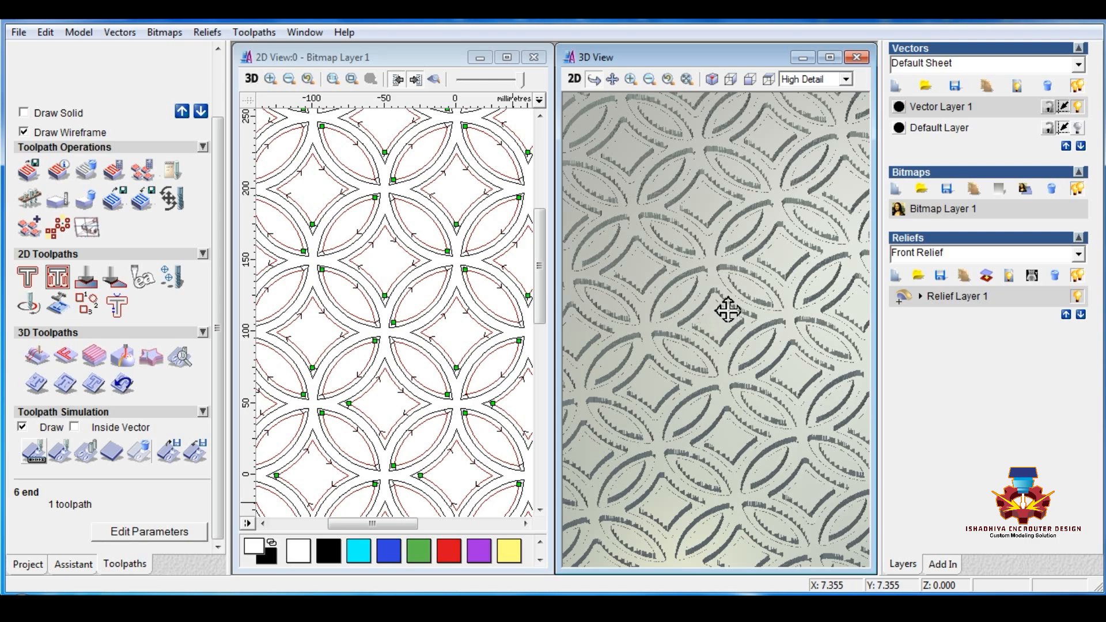
mouse_move(731, 398)
mouse_down()
mouse_move(673, 463)
mouse_move(700, 542)
mouse_up()
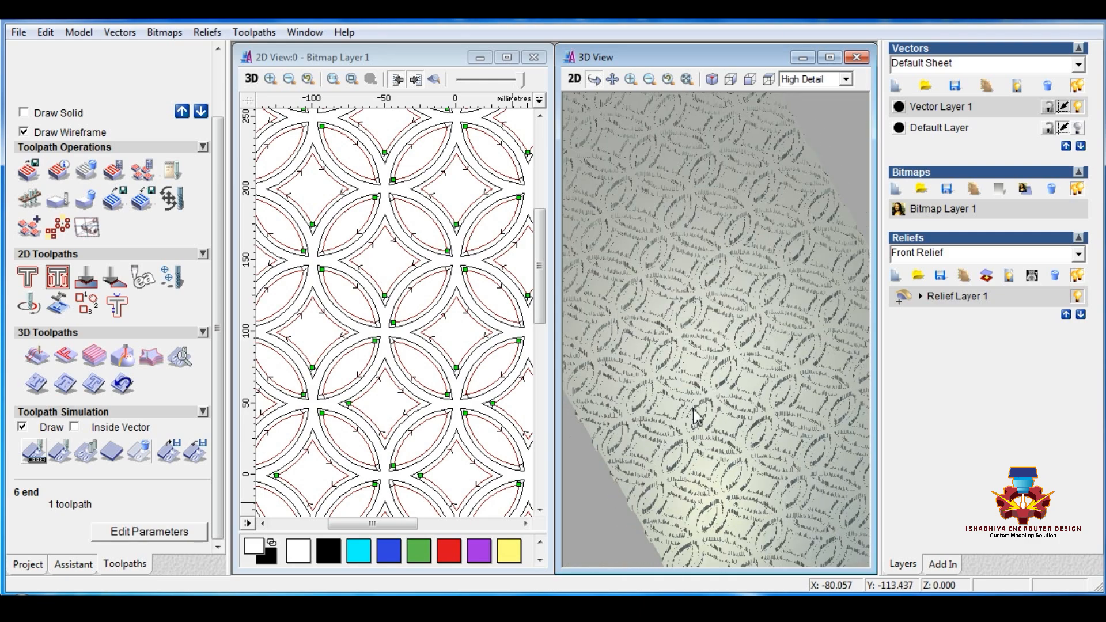
mouse_move(755, 375)
mouse_down()
mouse_move(701, 382)
mouse_move(759, 385)
mouse_up()
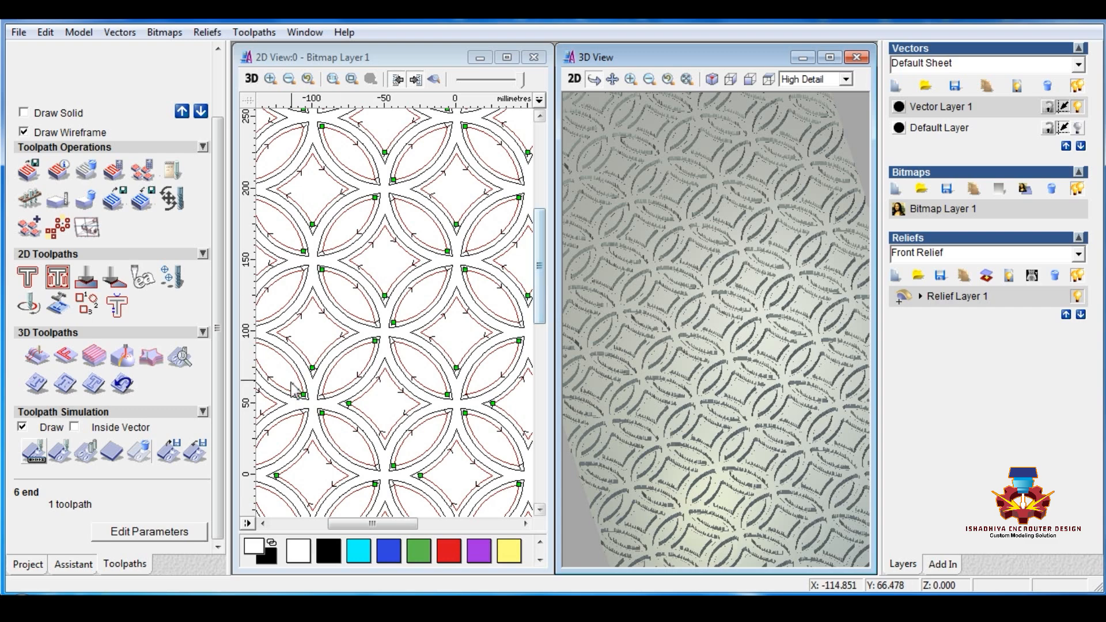
drag(539, 291, 539, 325)
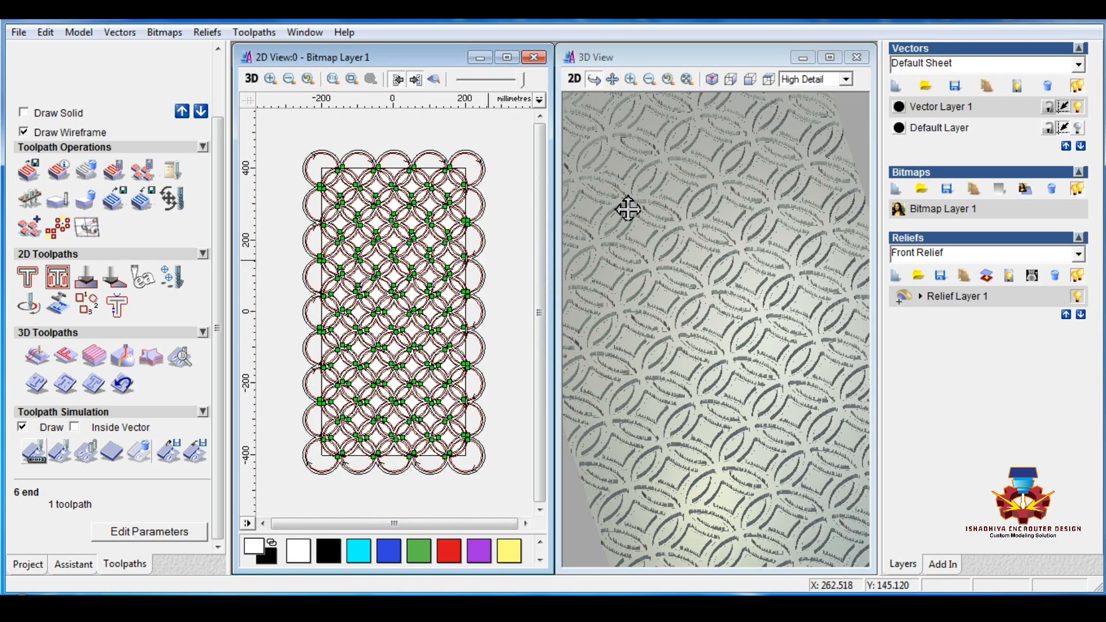
click(830, 57)
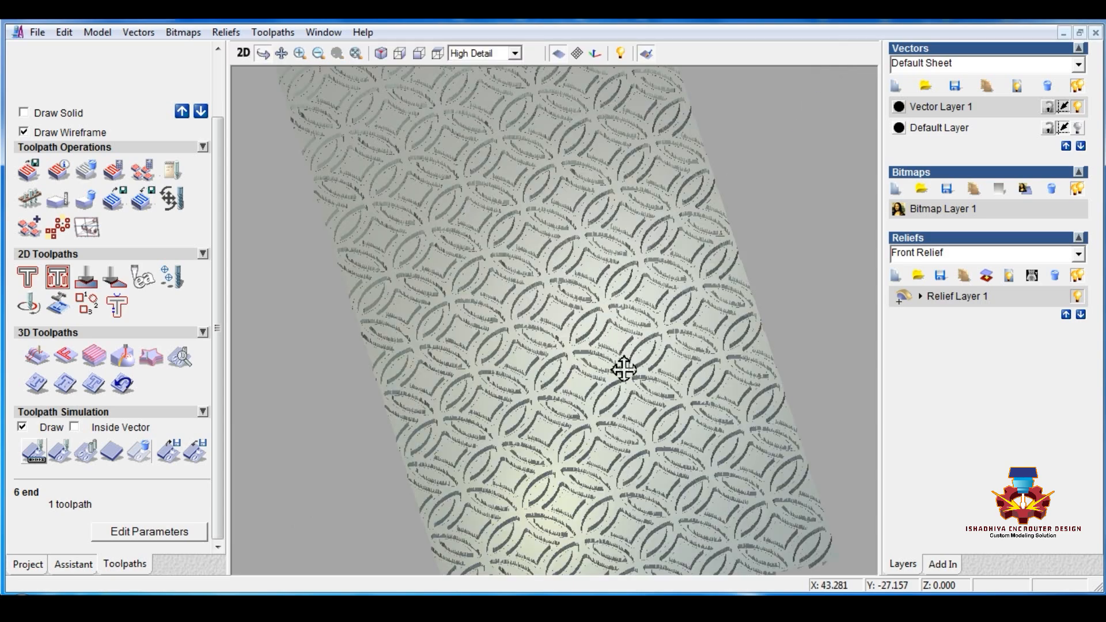
drag(625, 371, 596, 323)
scroll(568, 383, up, 5)
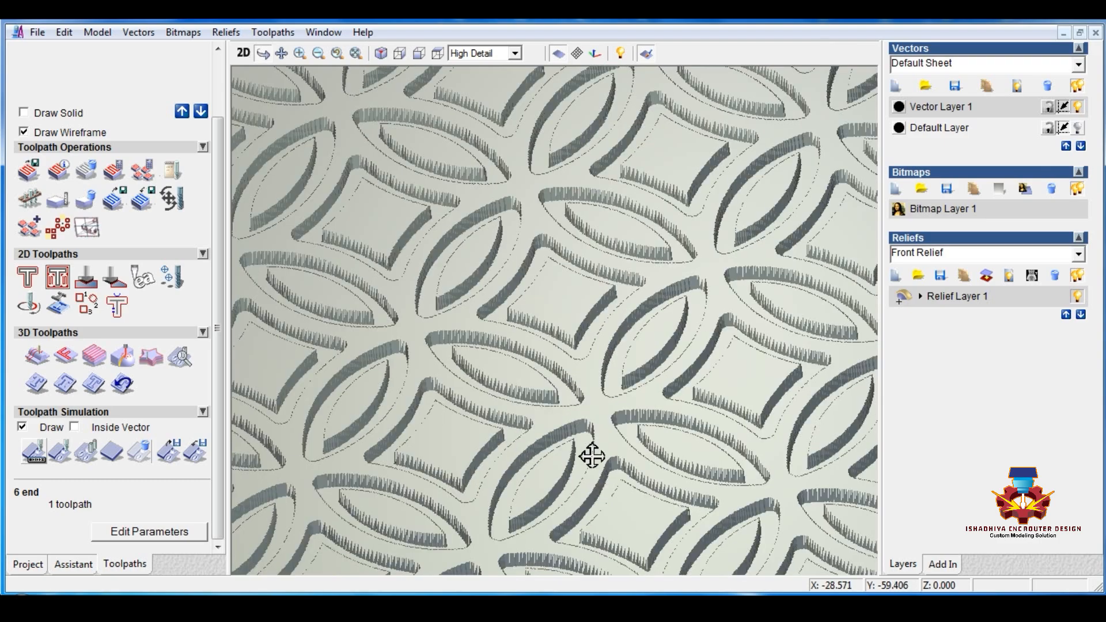
drag(588, 452, 558, 303)
scroll(663, 423, down, 5)
scroll(559, 303, up, 5)
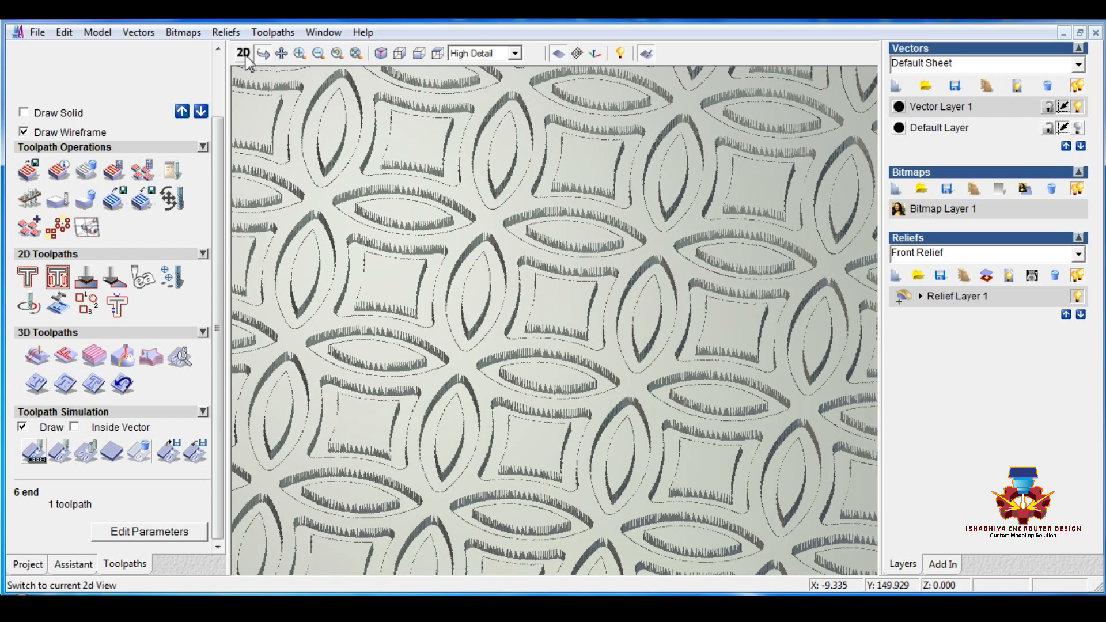
- Tile the 2D and 3D views vertically and compare the lattice's profile paths with the simulated cuts
click(322, 33)
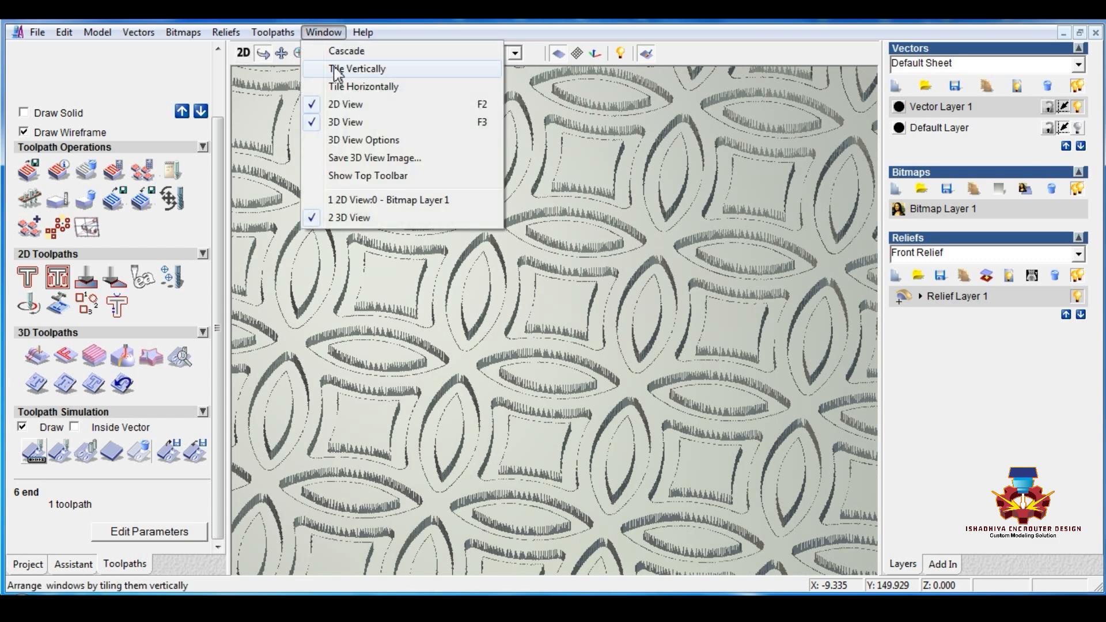
click(338, 74)
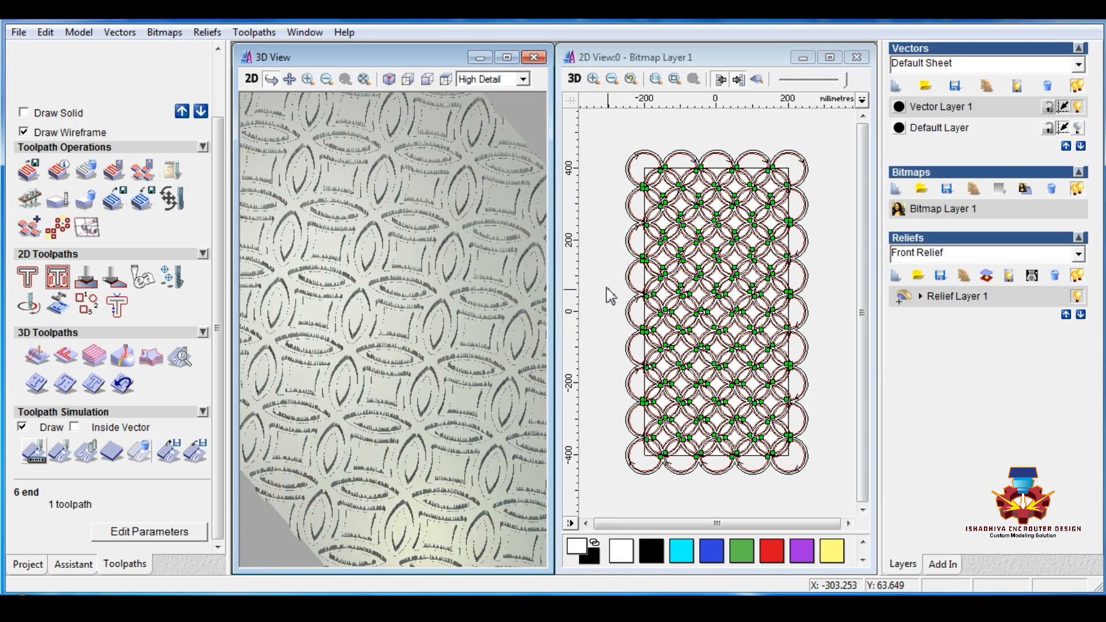
click(600, 283)
scroll(701, 240, up, 5)
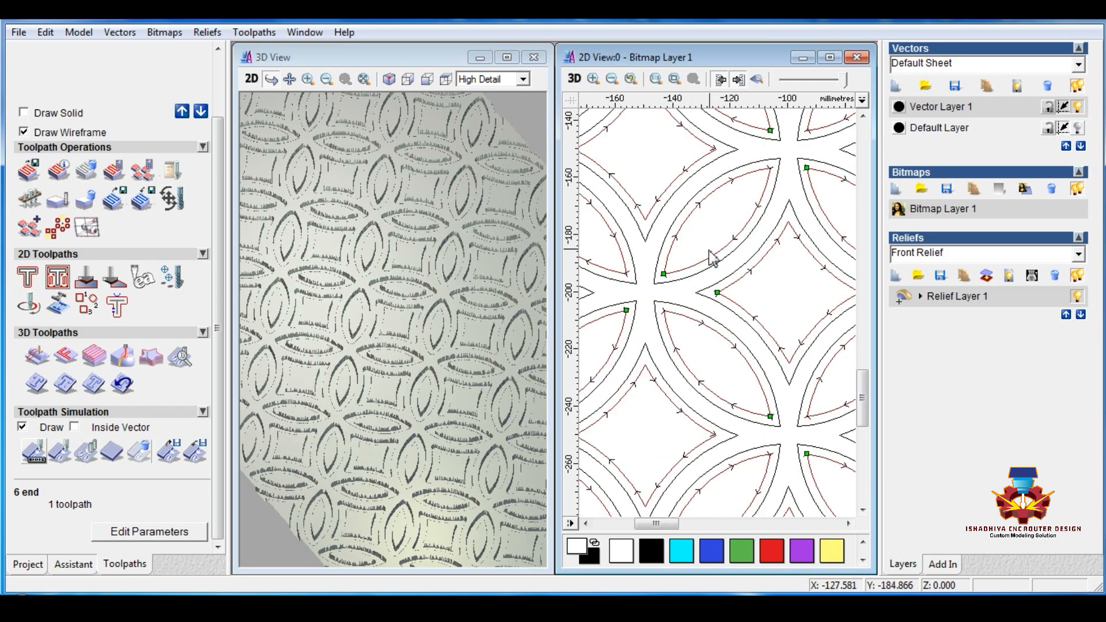
click(440, 345)
drag(407, 361, 398, 358)
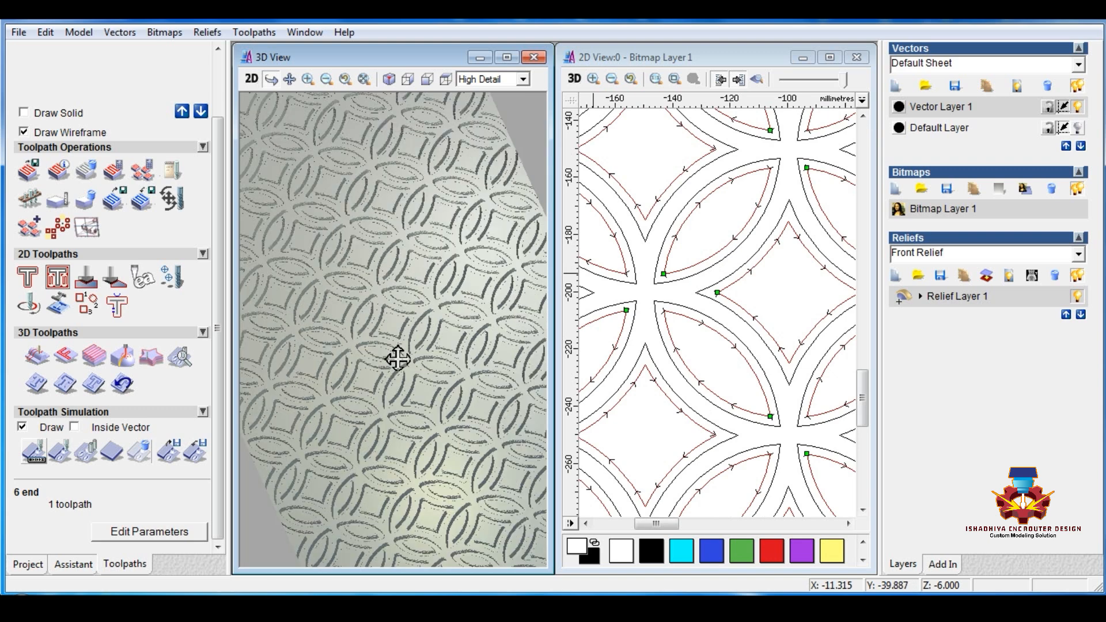
scroll(398, 358, down, 3)
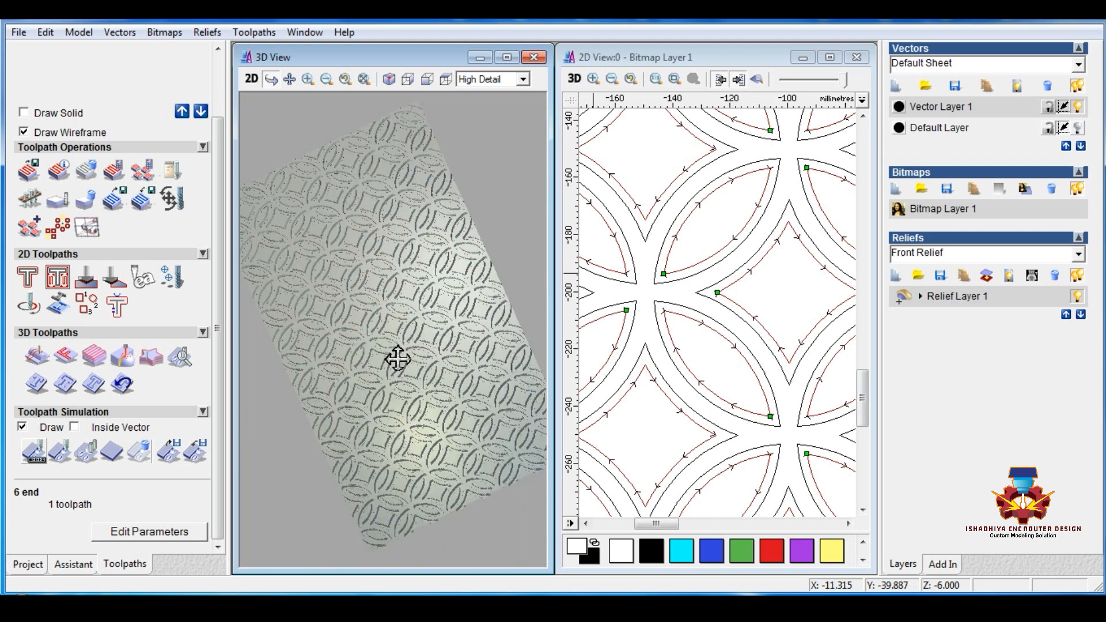
- Delete the profiling simulation and start a 2D Area Clearance toolpath with a finish depth of 6 mm
click(141, 449)
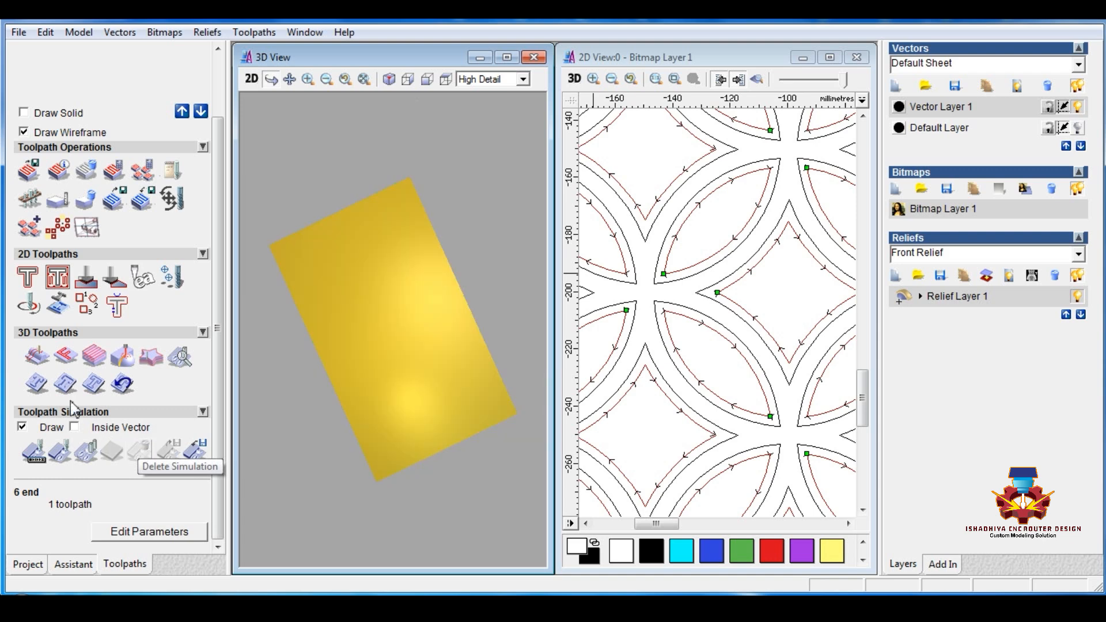
click(57, 277)
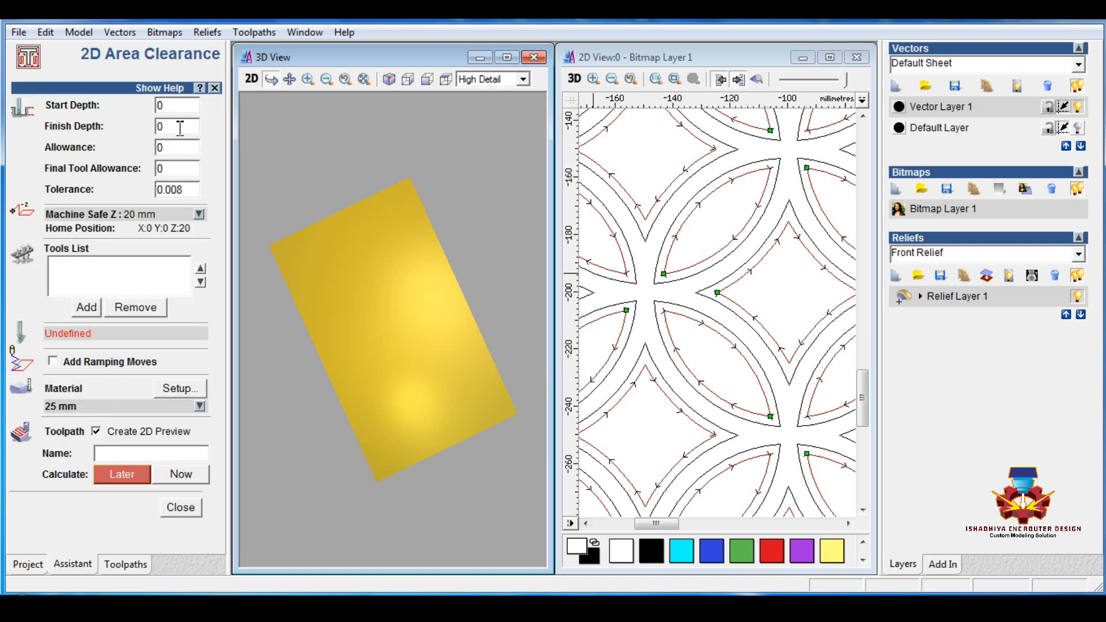
drag(176, 127, 153, 126)
- Add the aluminum 6 mm end mill to the area clearance tools, with a stepdown of 6 mm and a stepover of 2.6 mm
click(87, 308)
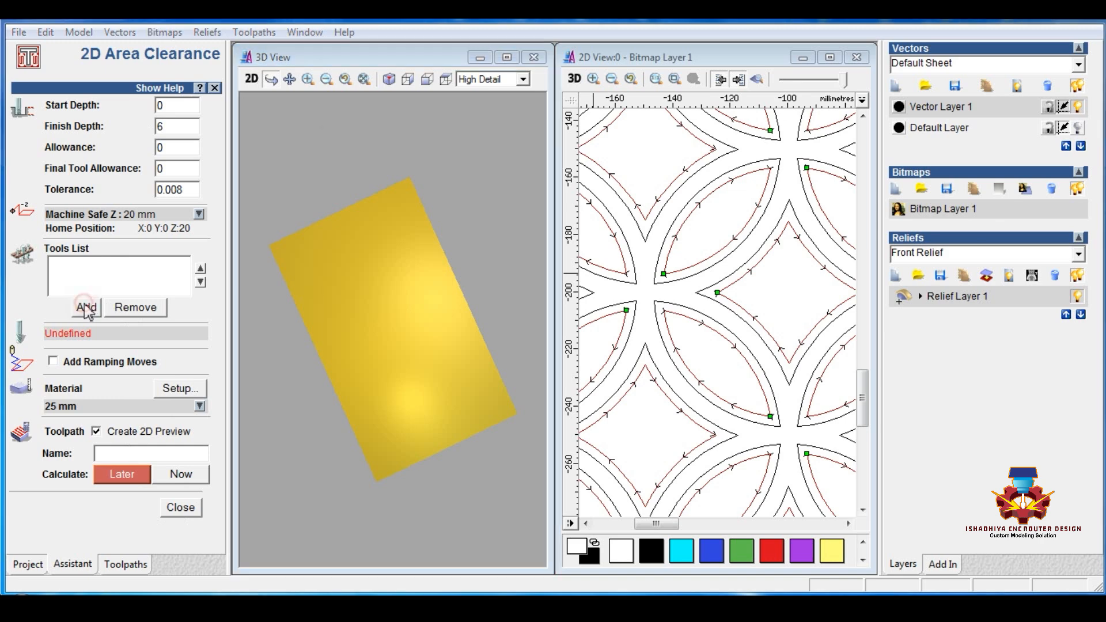
click(428, 249)
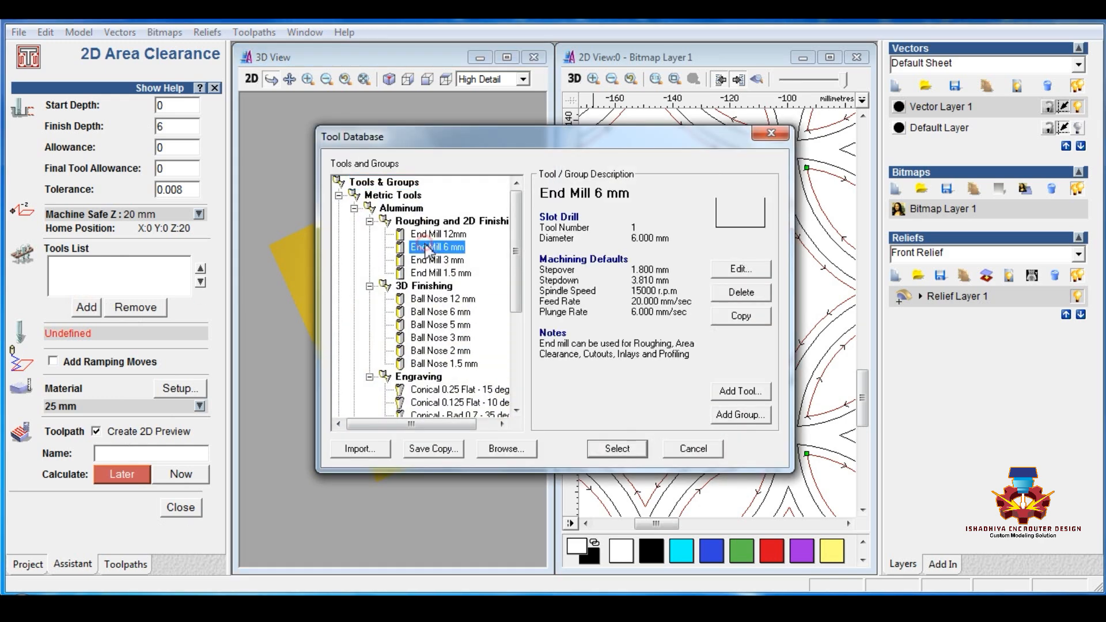
click(618, 450)
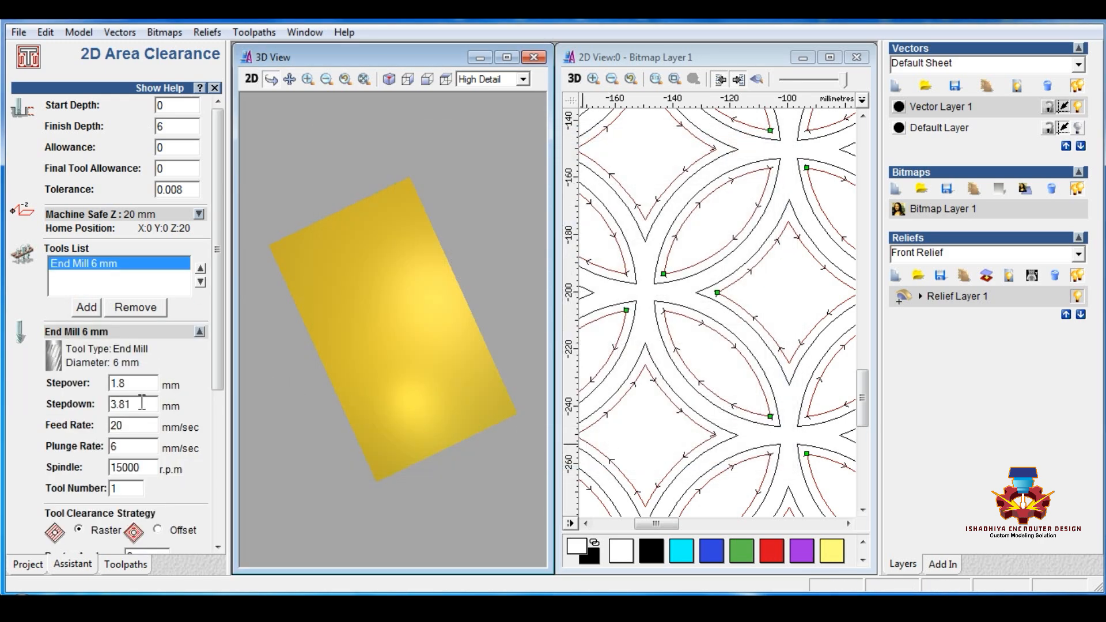
drag(142, 403, 66, 392)
- Choose the Offset clearance strategy with conventional cut direction and the start point on the inside
drag(220, 381, 221, 471)
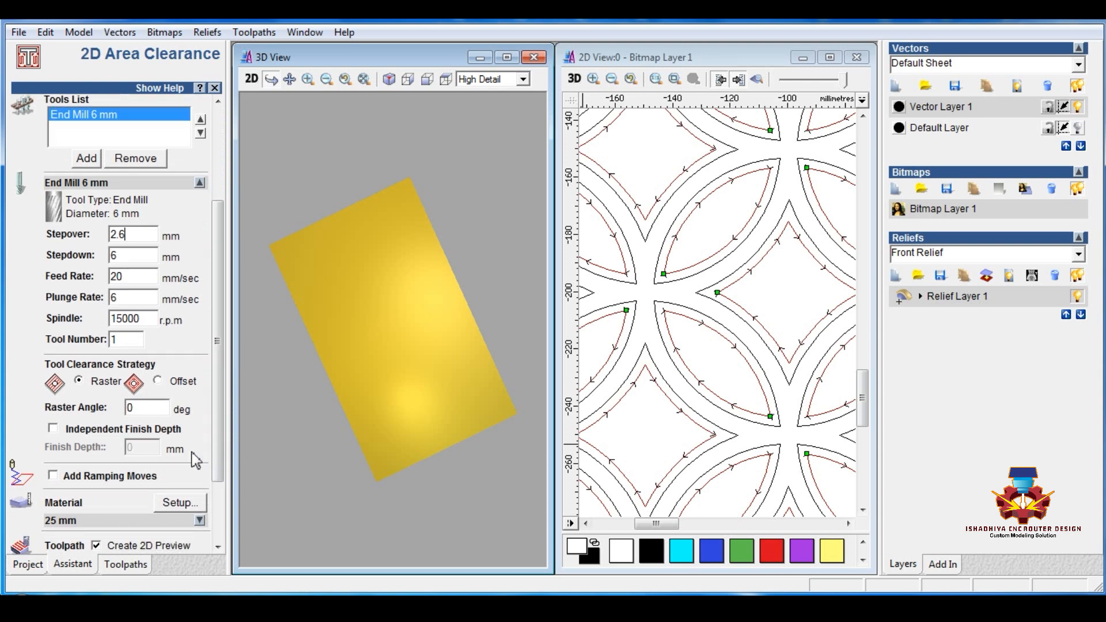
click(157, 381)
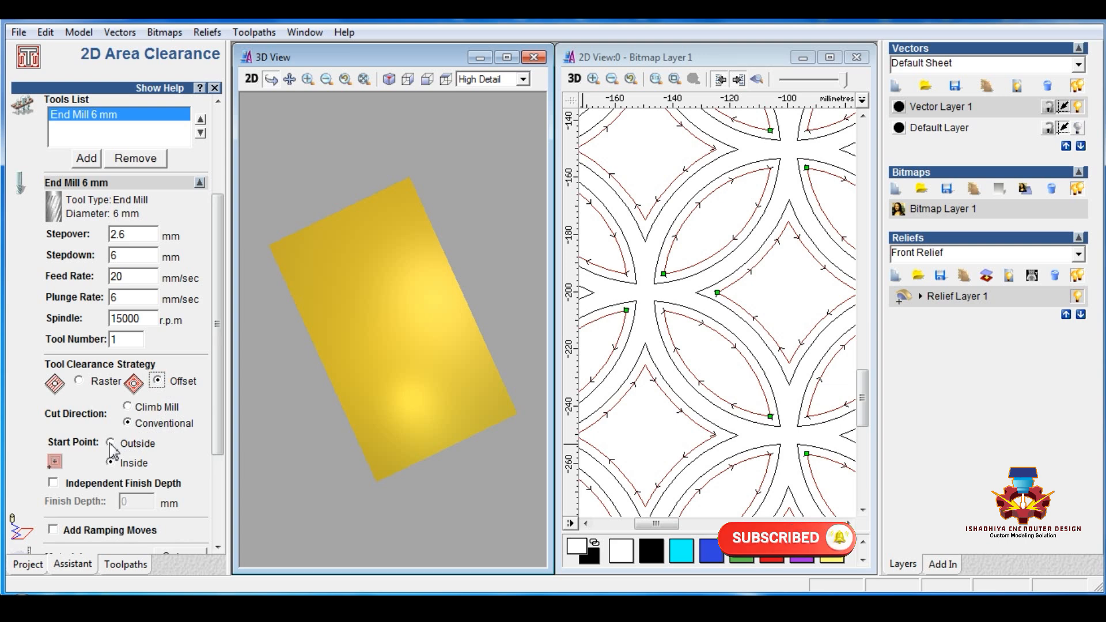
drag(217, 445, 219, 471)
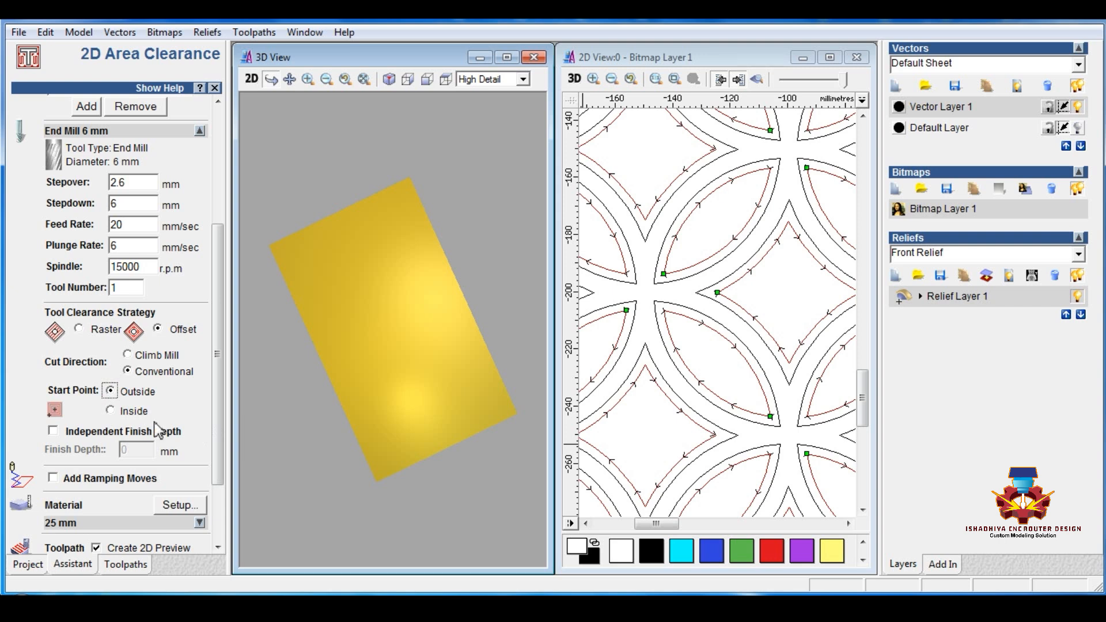
click(111, 411)
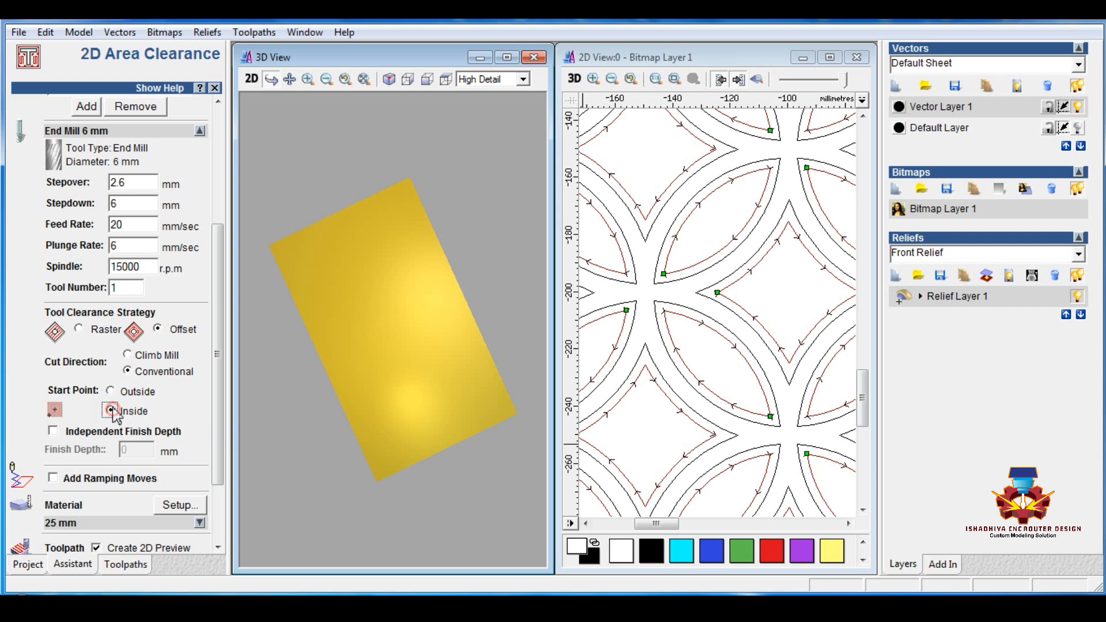
scroll(221, 444, down, 5)
- Accept the 25 mm material setup, name the area clearance toolpath "6 end_2", and try to calculate it immediately
click(180, 421)
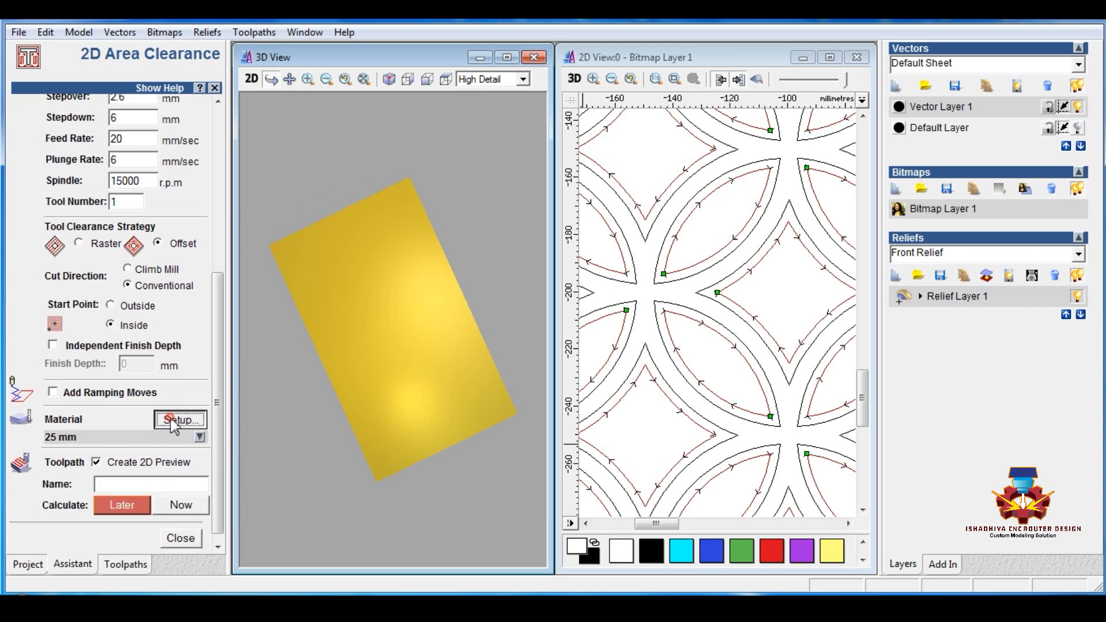
click(512, 398)
click(144, 485)
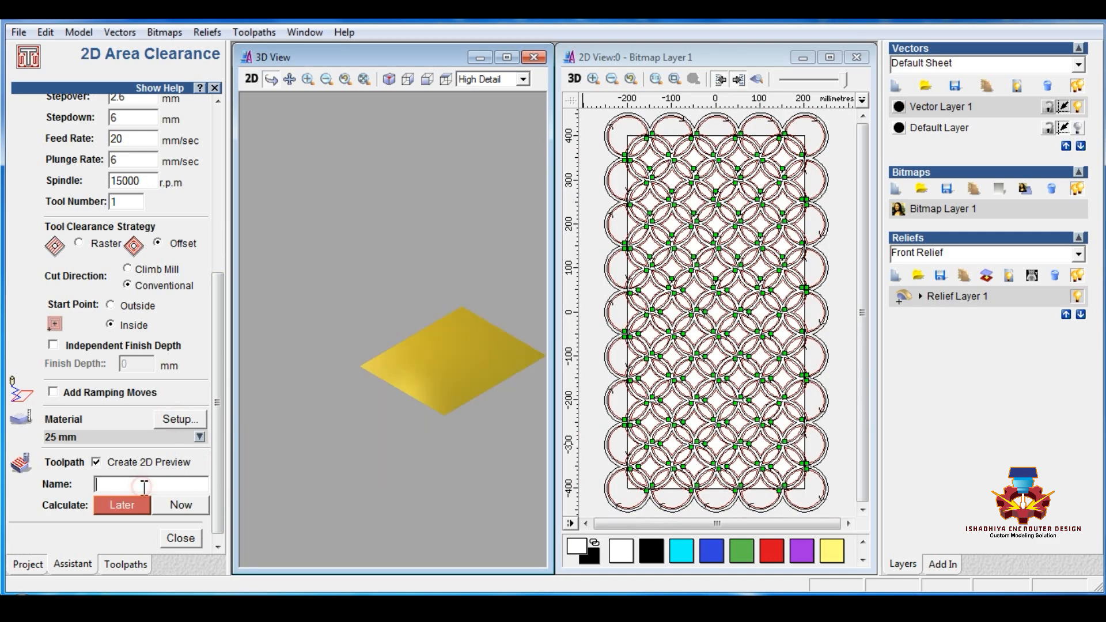
text(6 end_2)
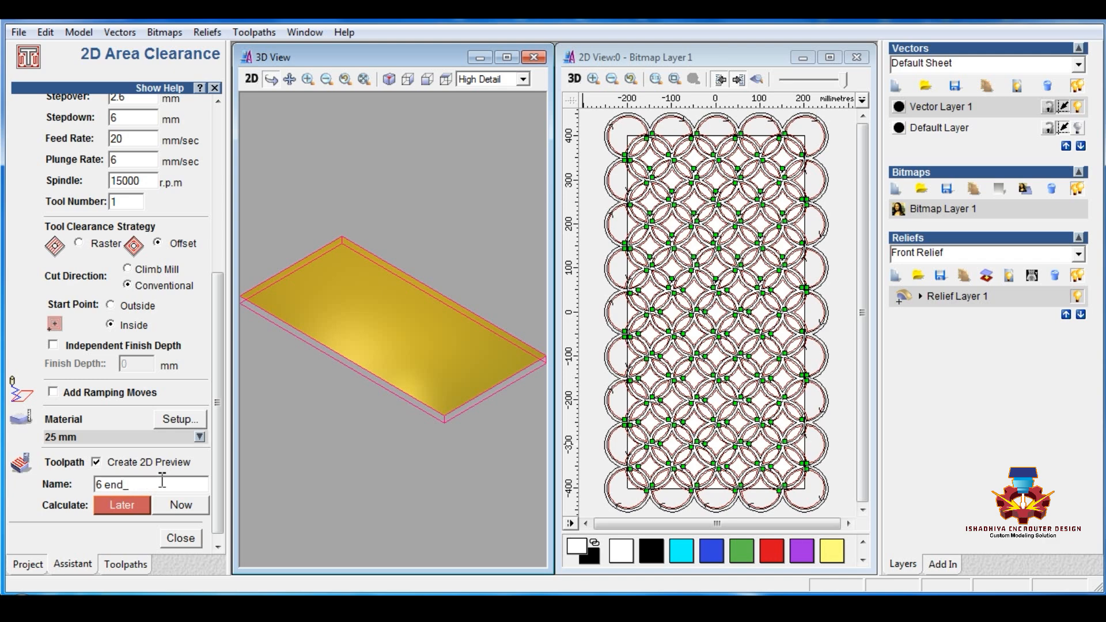
click(180, 507)
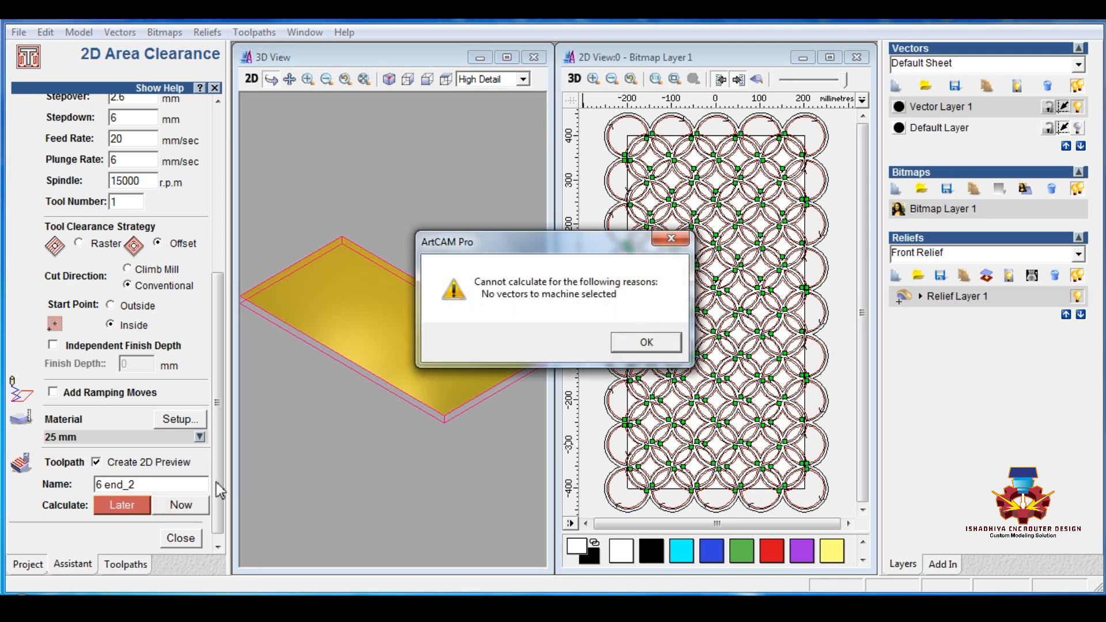
click(646, 339)
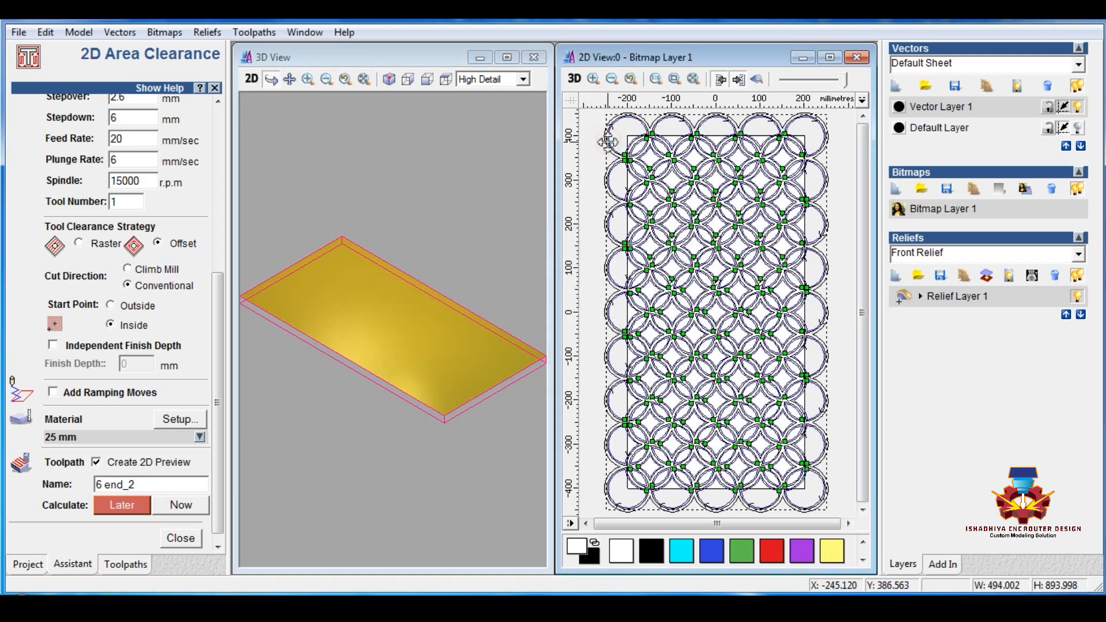
- Select the lattice's grouped opening vectors without the outermost outline, and accept the 25 mm material setup again
click(604, 143)
scroll(604, 147, up, 5)
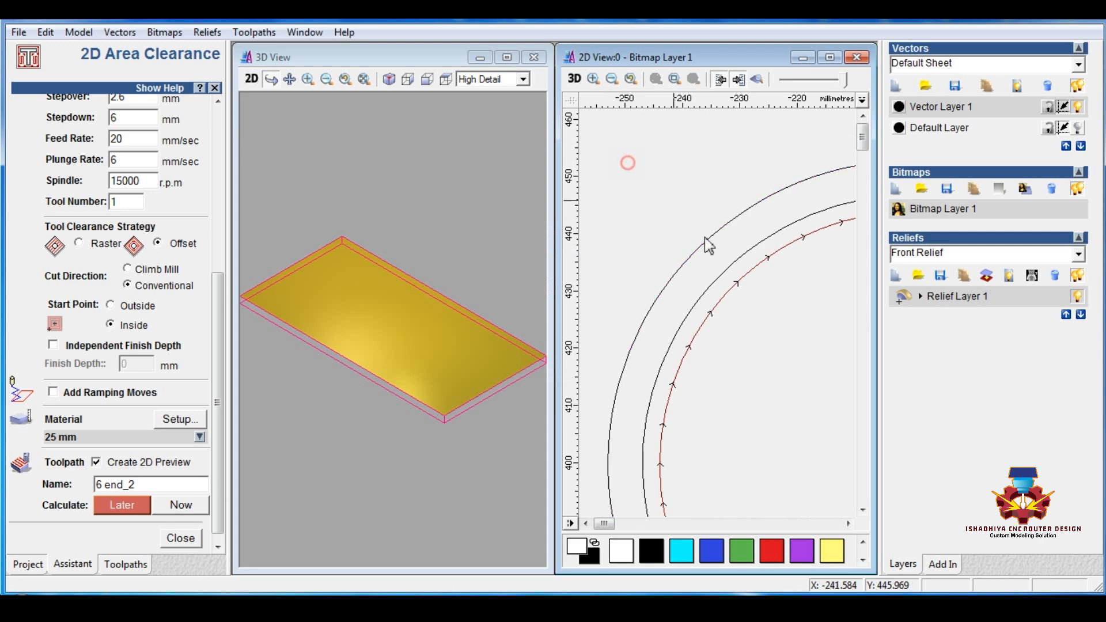
click(729, 263)
scroll(667, 290, down, 5)
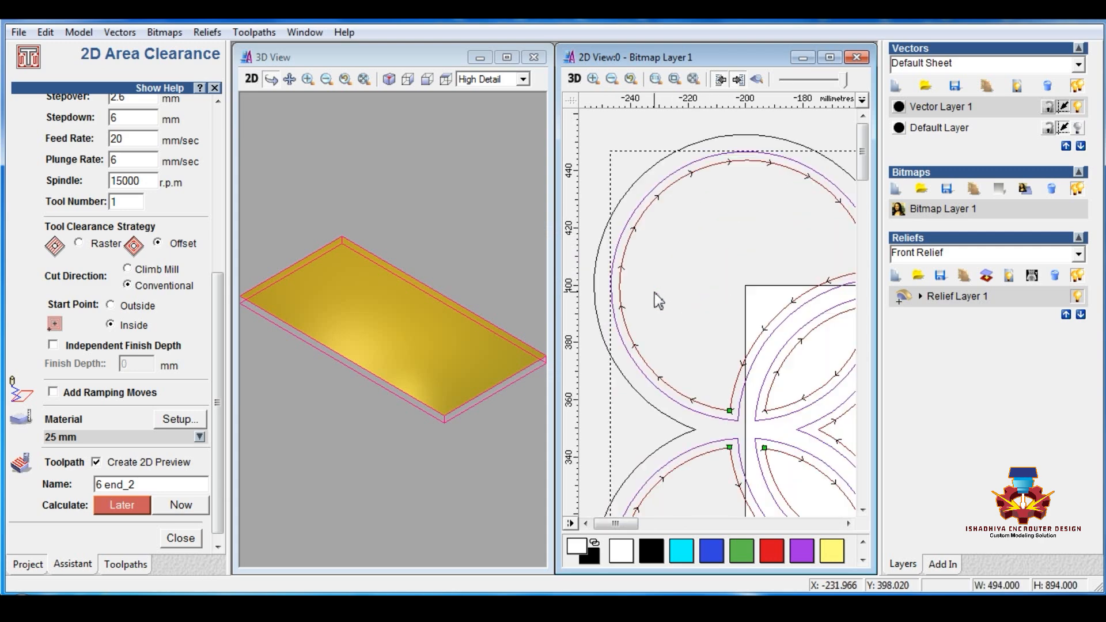
click(180, 420)
click(591, 398)
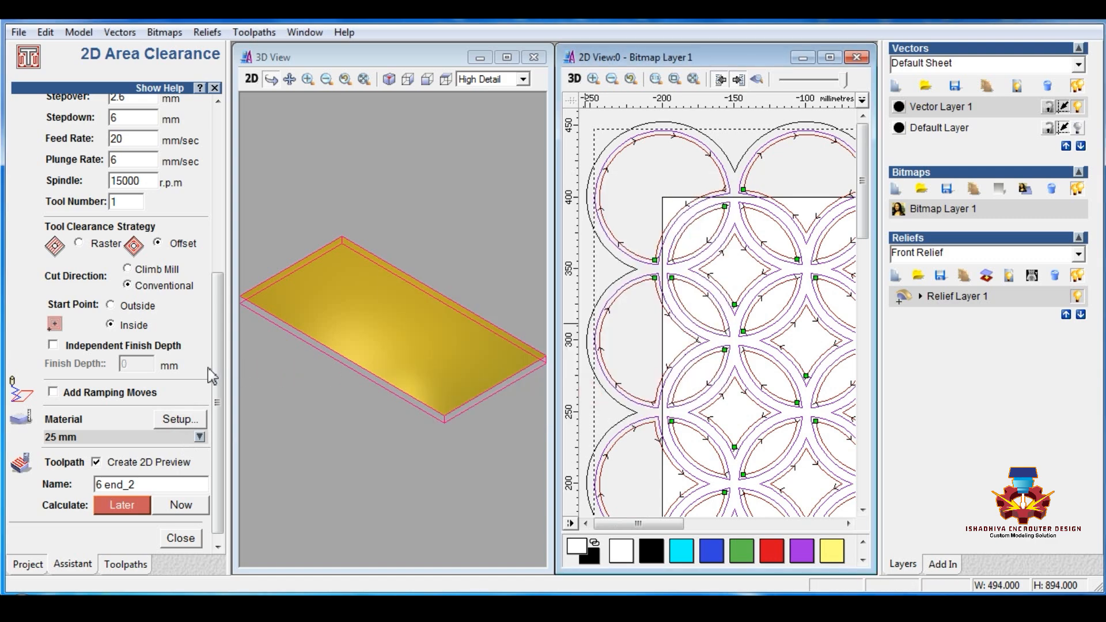
- Calculate the "6 end_2" area clearance toolpath immediately and close its settings
drag(217, 370, 226, 458)
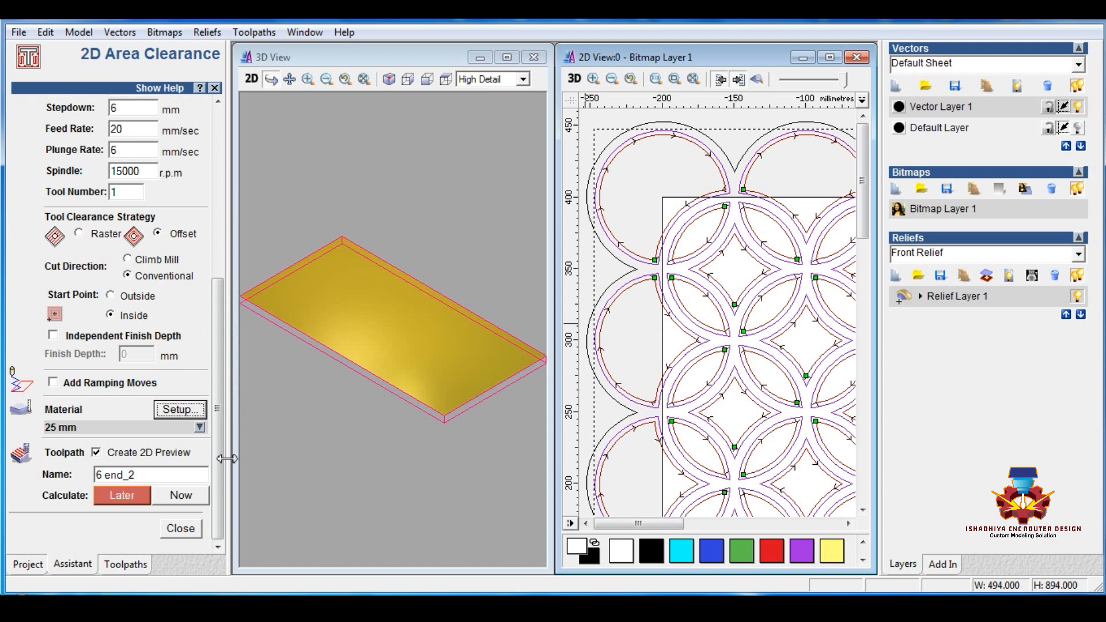
click(186, 496)
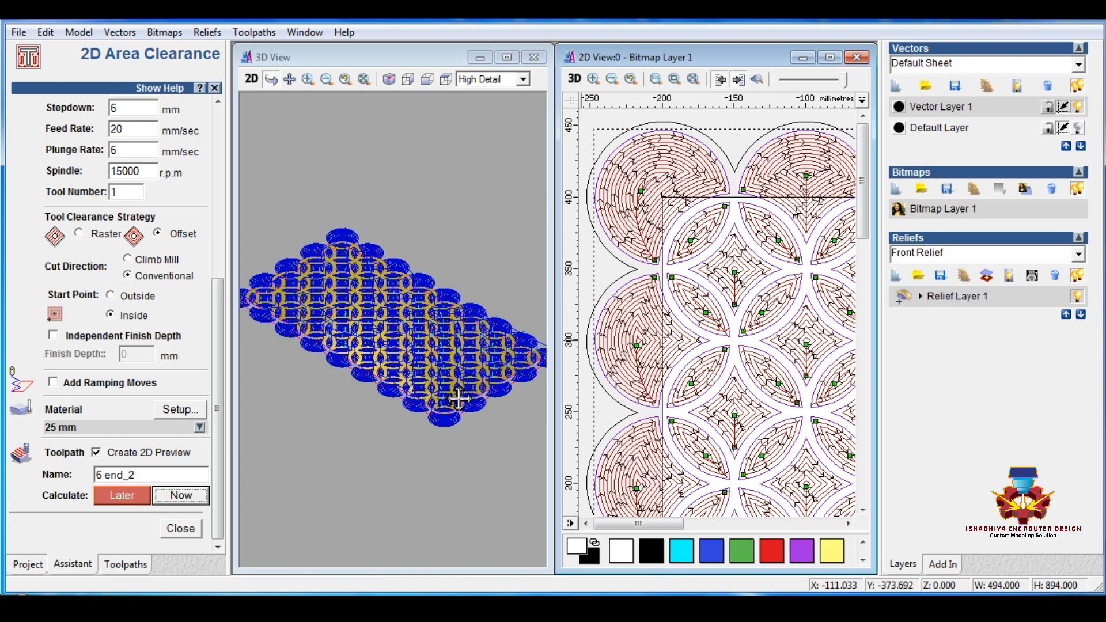
click(179, 529)
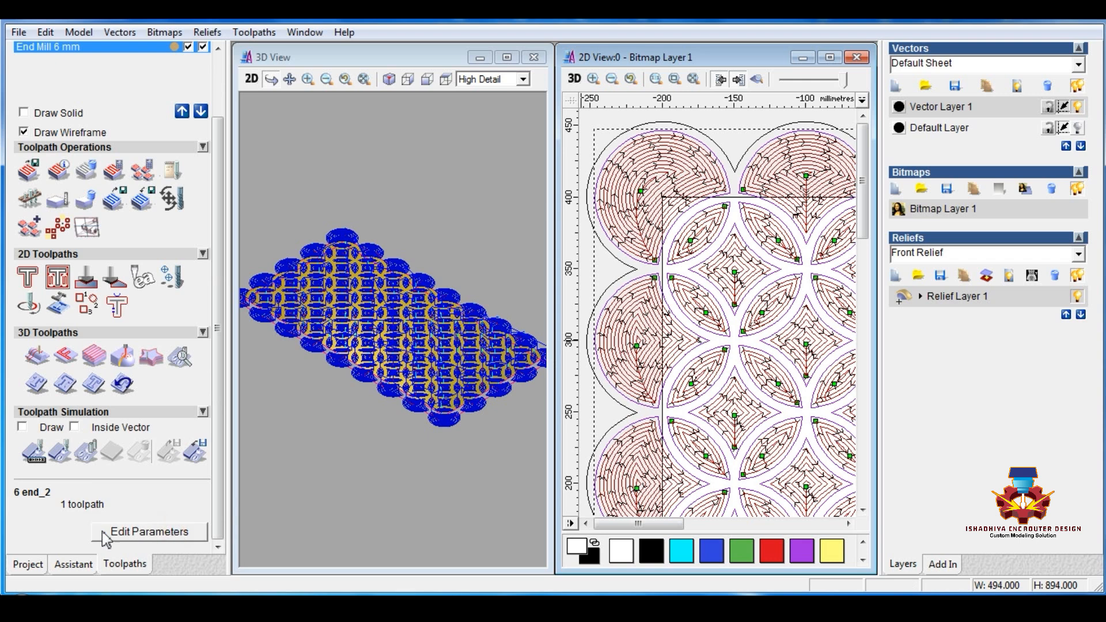
click(35, 452)
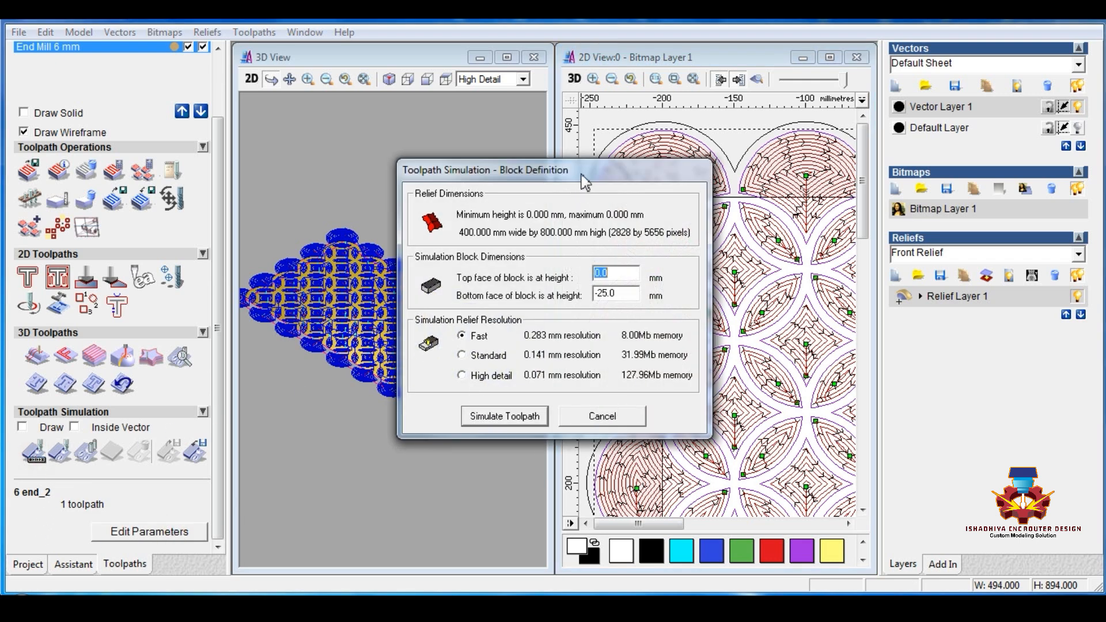
drag(585, 182, 704, 56)
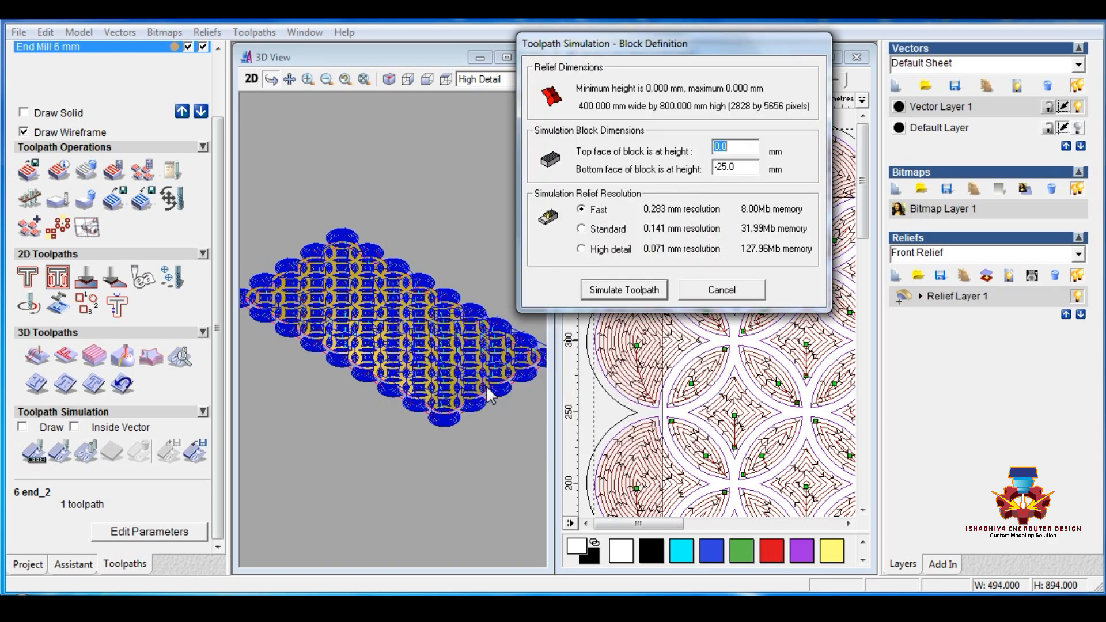
click(722, 289)
- Start an animated simulation of the "6 end_2" toolpath, accepting the default simulation block and resolution
drag(403, 439, 420, 327)
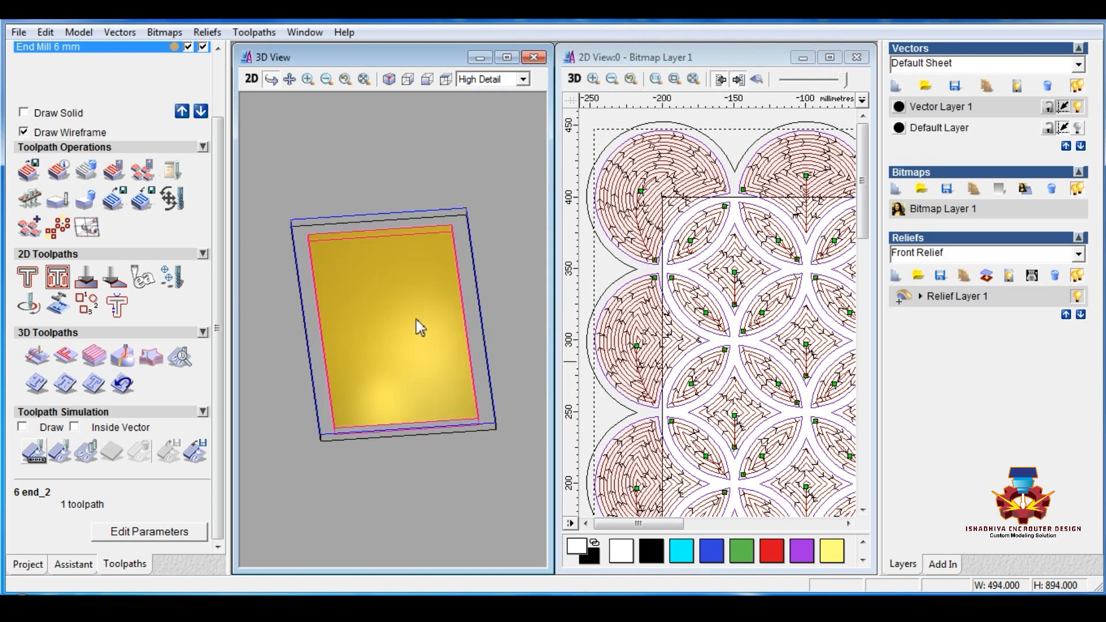
scroll(419, 328, up, 3)
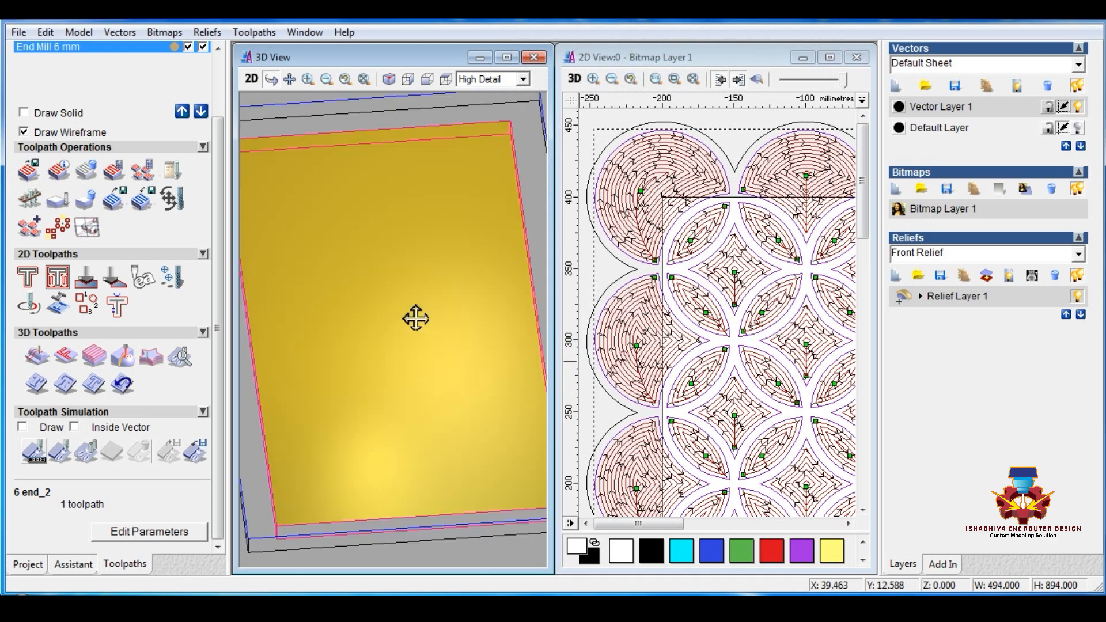
click(33, 452)
click(517, 422)
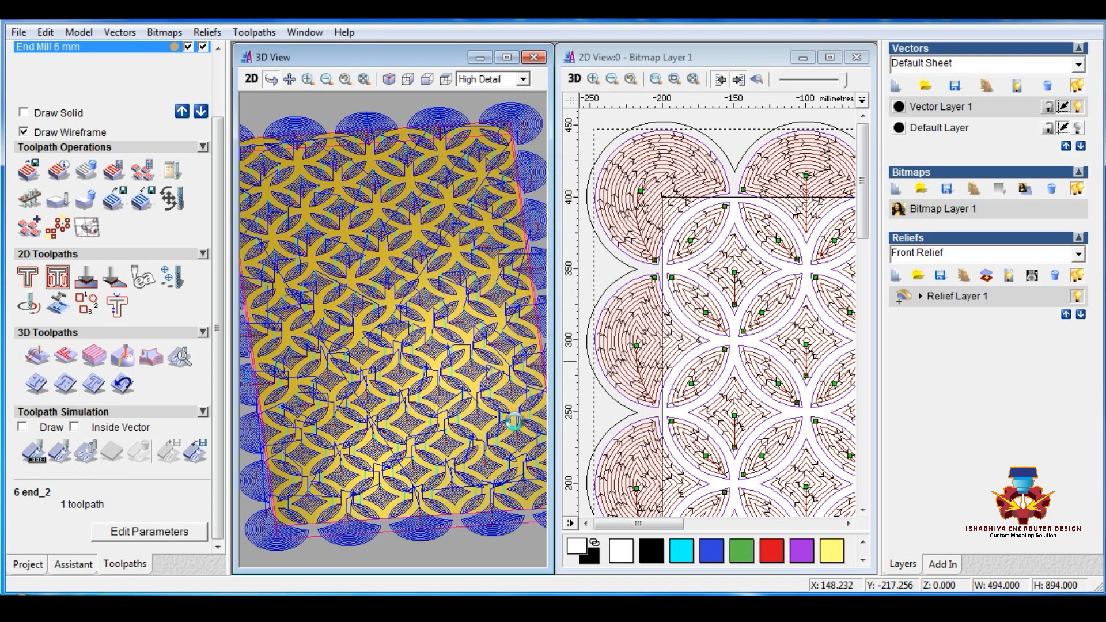
- Play the simulation, speed it up, then stop it and exit the playback control
click(178, 547)
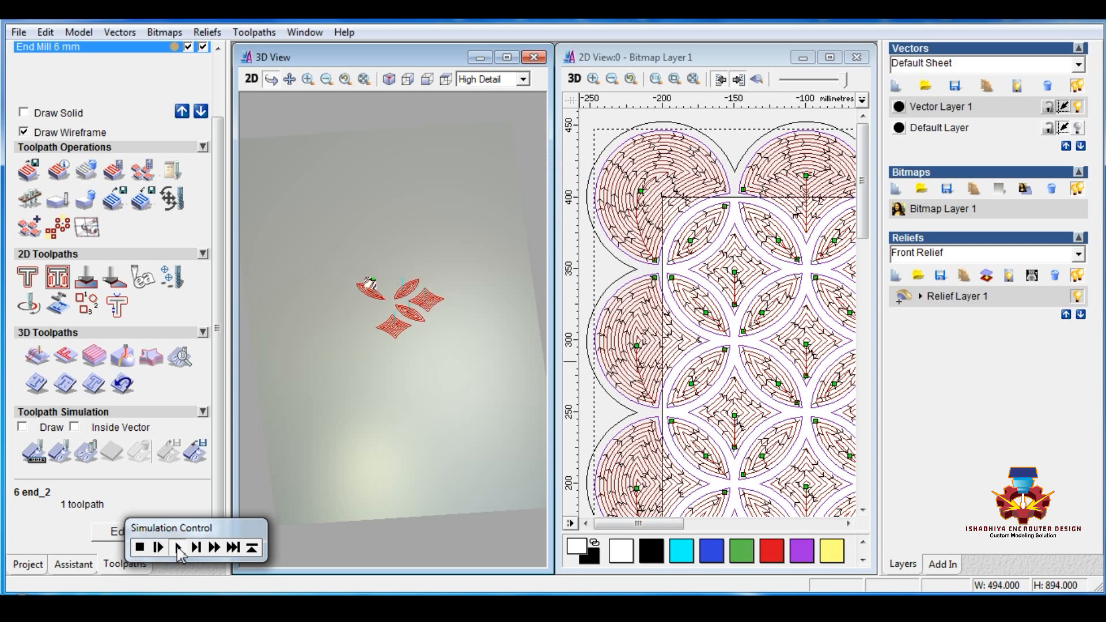
click(215, 548)
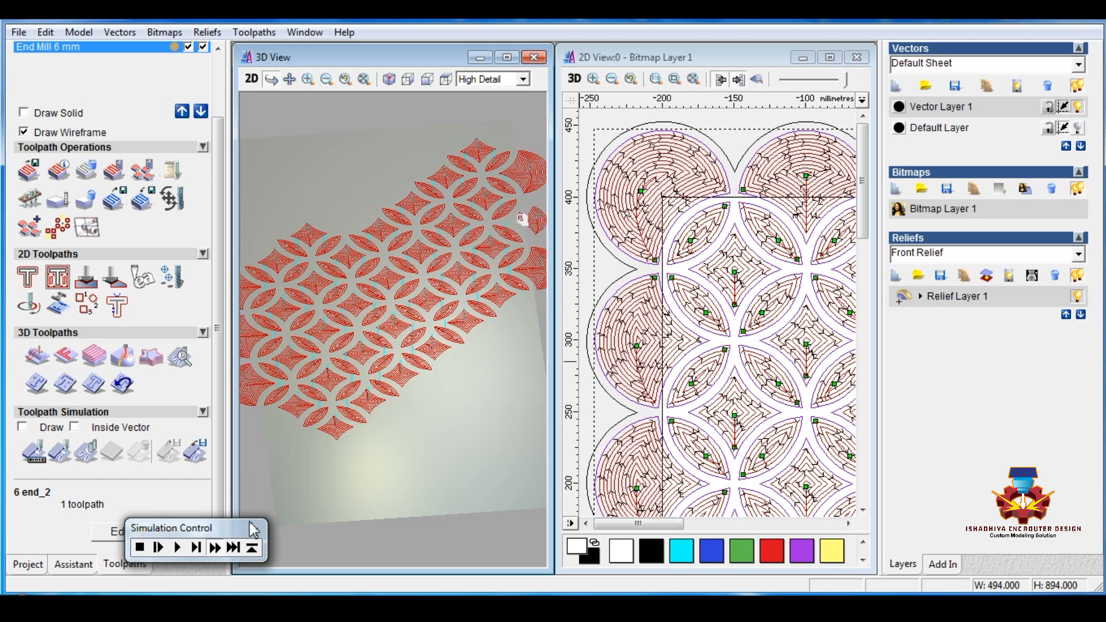
click(144, 550)
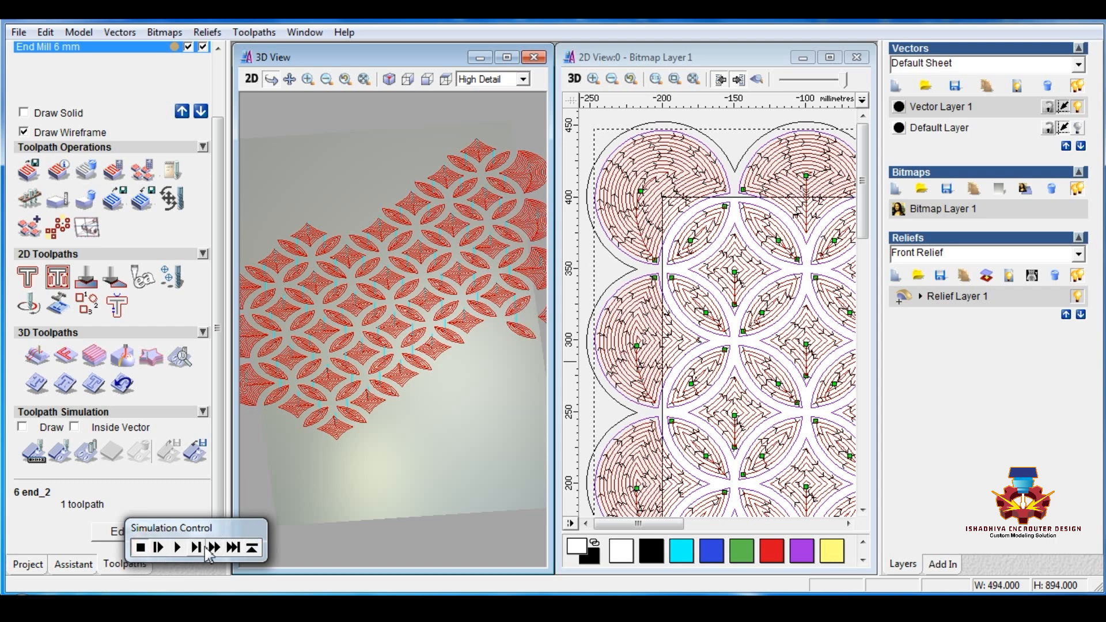
click(252, 548)
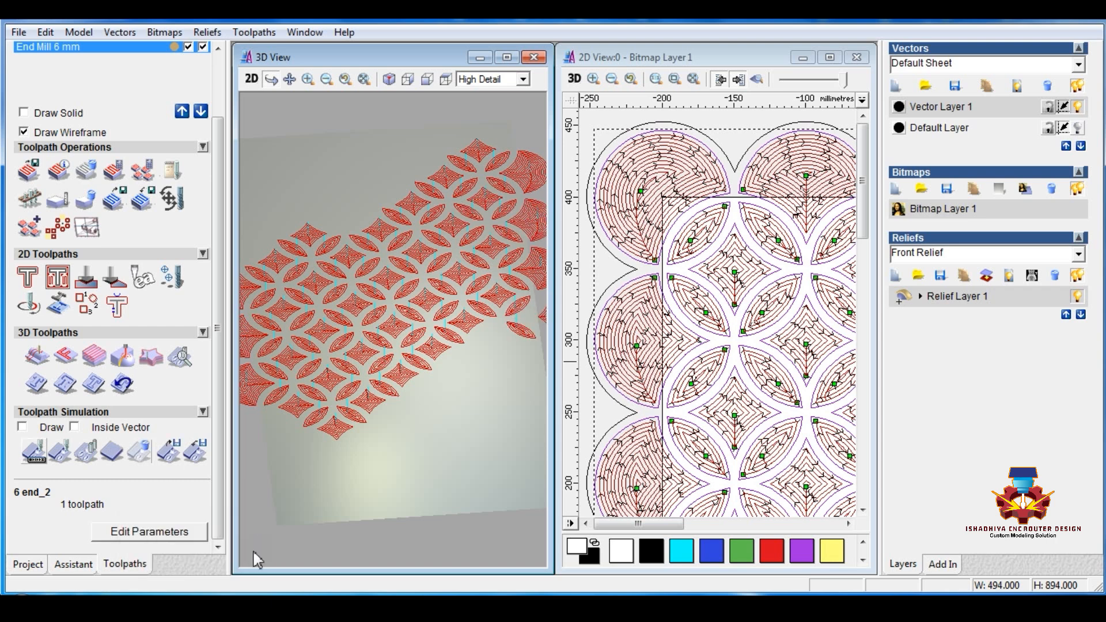
- Simulate the complete "6 end_2" toolpath in one pass and examine the cut lattice in the maximized 3D view
click(60, 454)
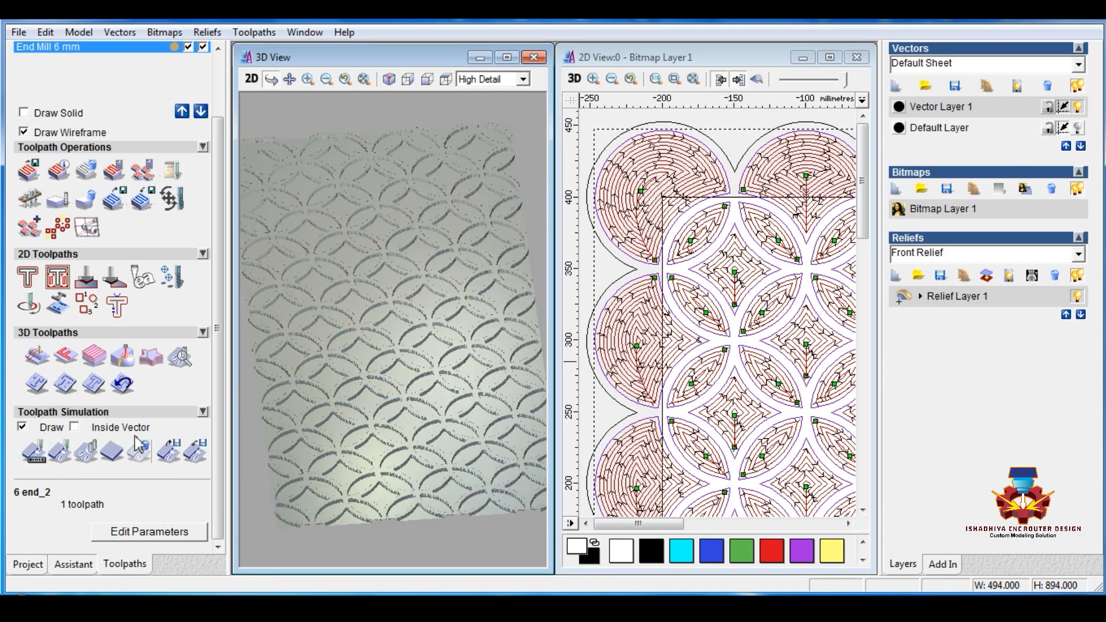
drag(321, 415, 401, 294)
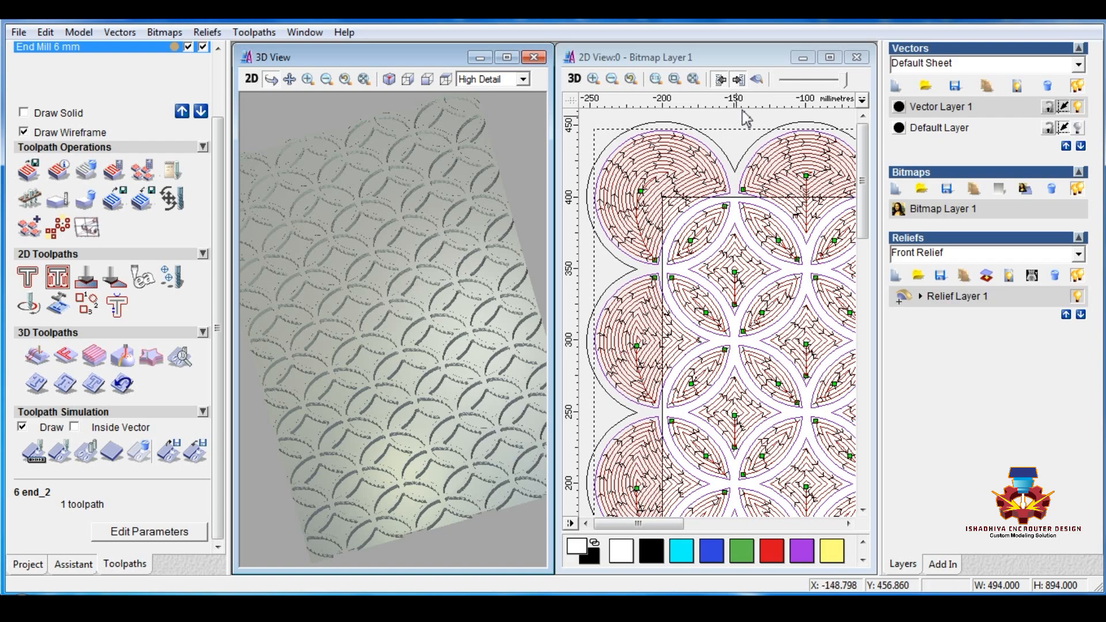
click(506, 57)
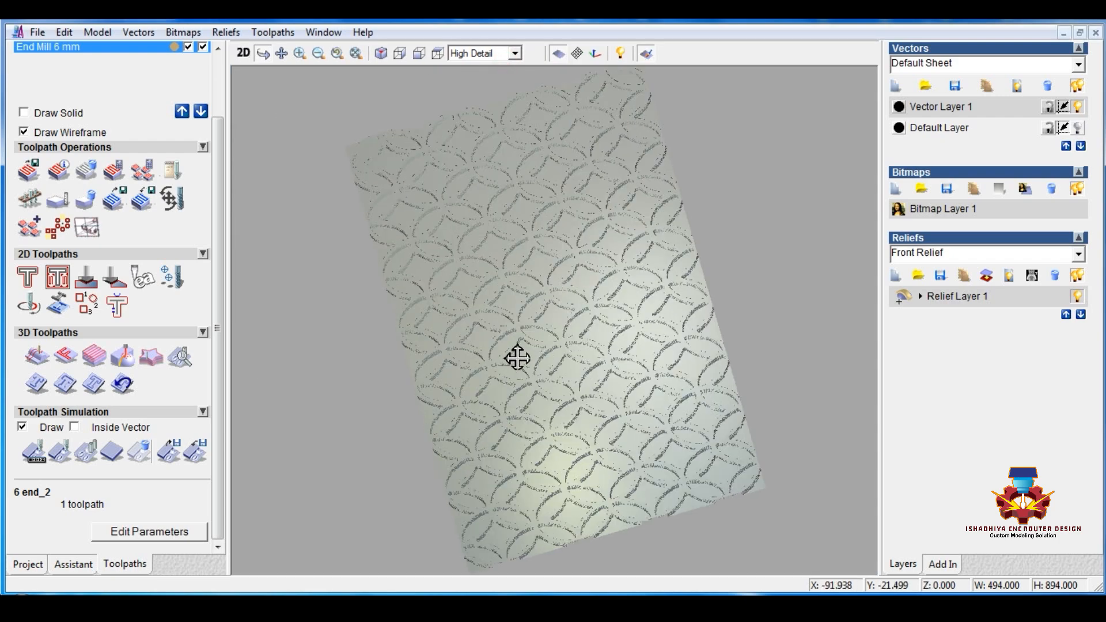
drag(519, 357, 548, 333)
scroll(548, 334, up, 5)
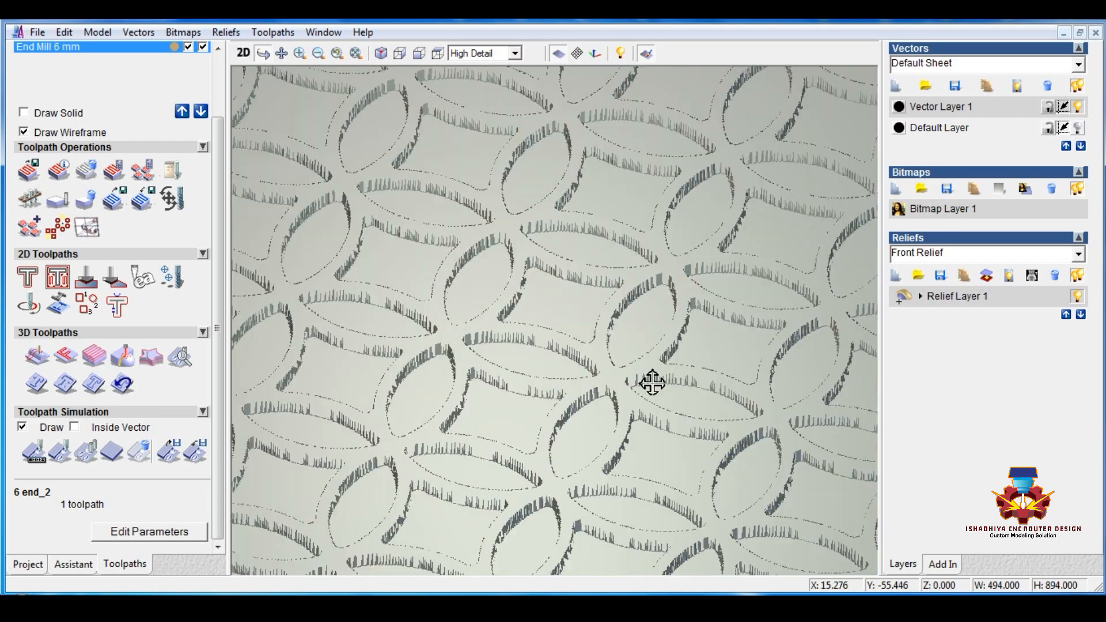
mouse_move(590, 384)
mouse_down()
mouse_move(476, 372)
mouse_move(617, 371)
mouse_move(598, 390)
mouse_move(541, 257)
mouse_move(563, 466)
mouse_move(551, 244)
mouse_up()
scroll(524, 345, down, 5)
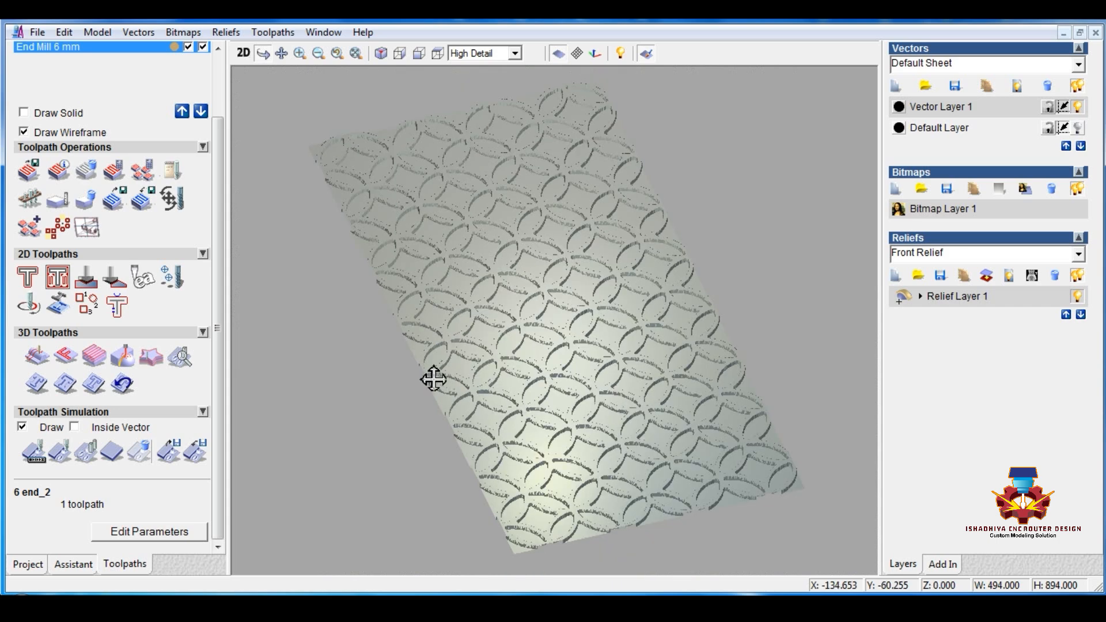
- Delete the simulation, switch to the 2D view and hide both the "6 end" and "6 end_2" toolpaths
click(139, 455)
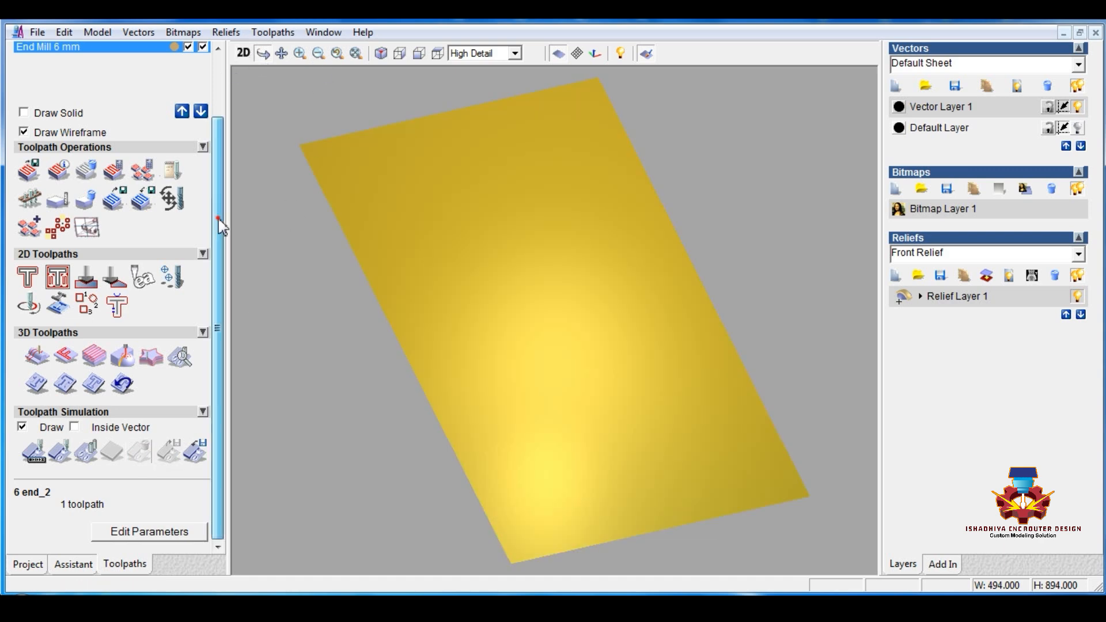
scroll(219, 219, up, 3)
click(243, 53)
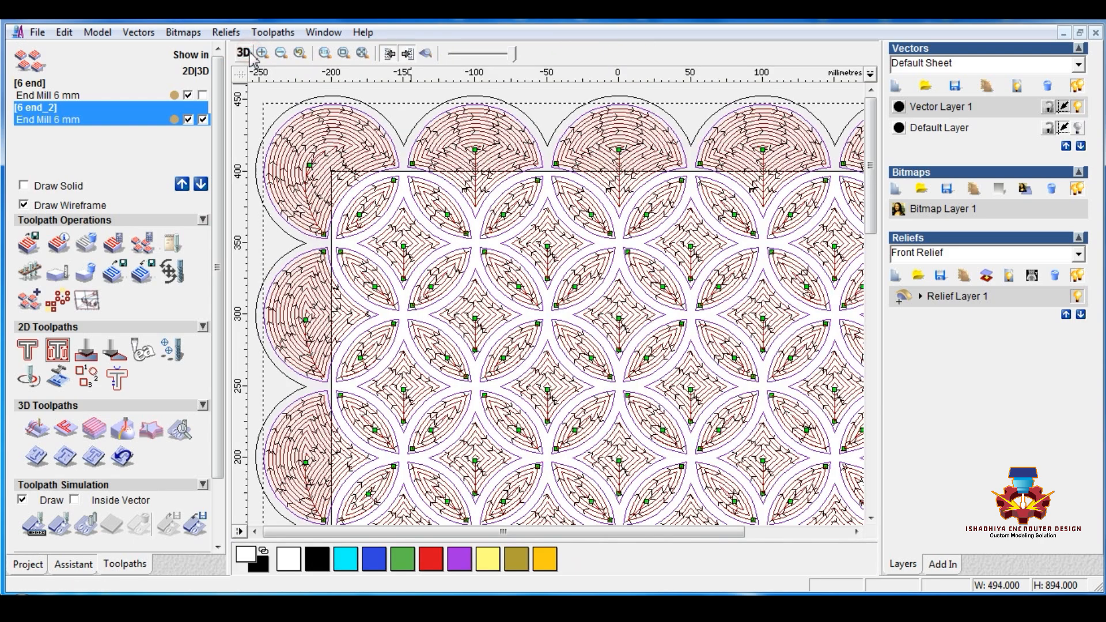
scroll(336, 196, up, 3)
scroll(336, 196, up, 2)
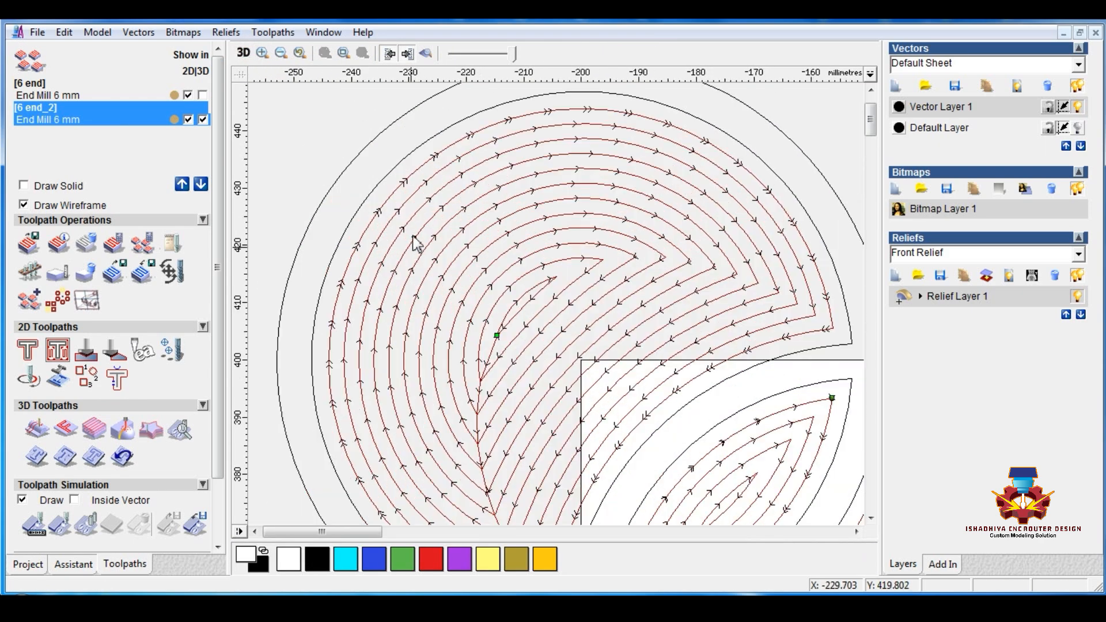
click(189, 120)
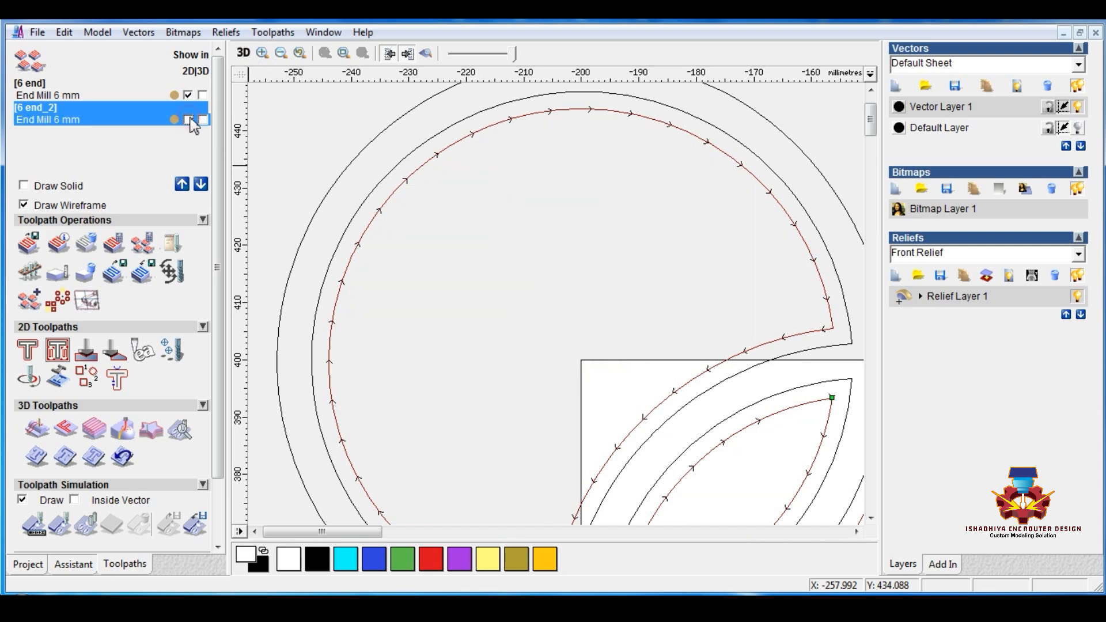
click(188, 95)
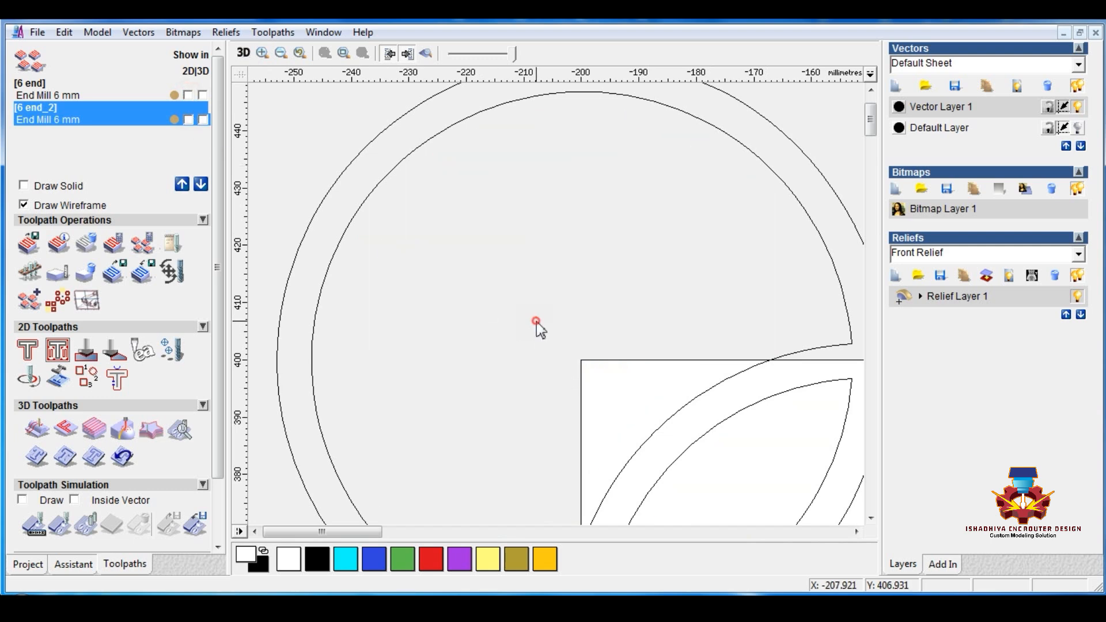
- Select all lattice vectors and tile the 2D and 3D views vertically
scroll(517, 320, down, 4)
scroll(517, 323, down, 2)
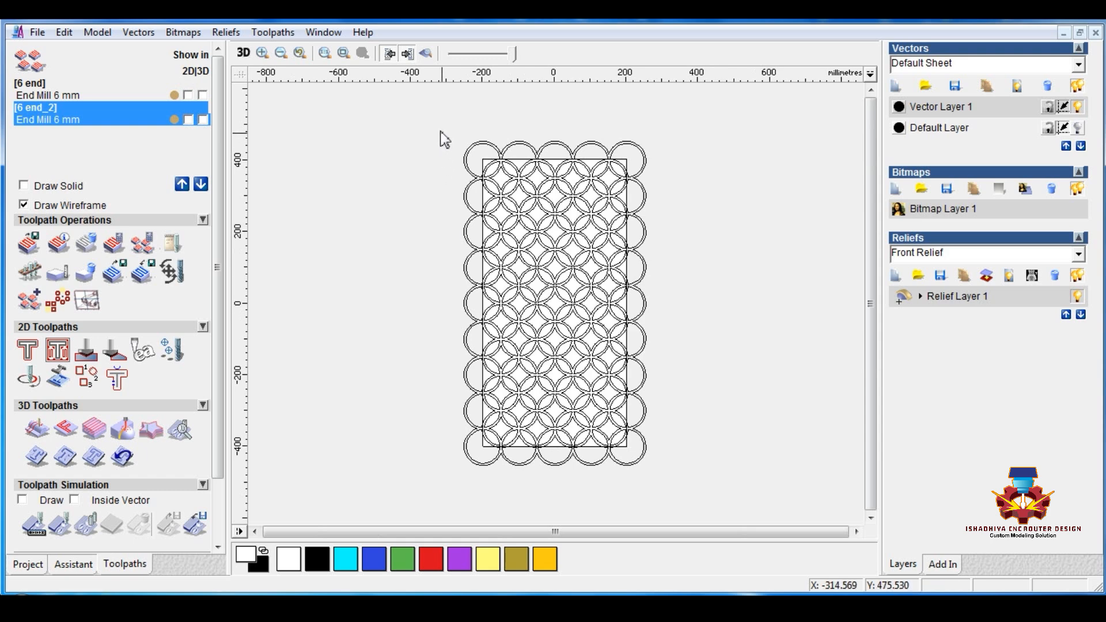
drag(440, 128, 662, 489)
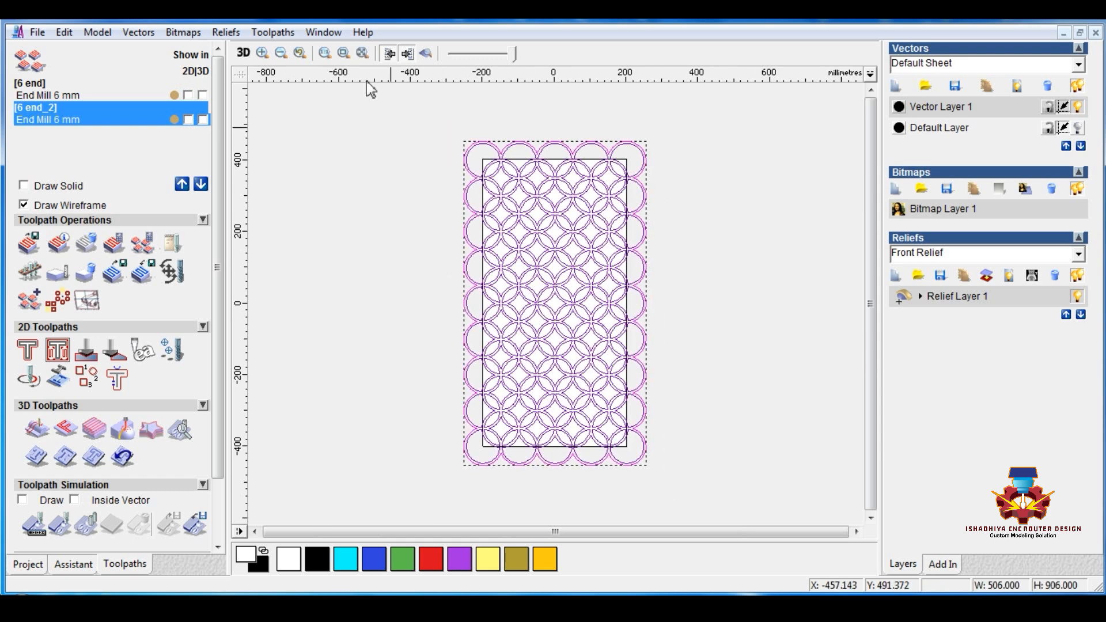
click(323, 32)
click(345, 68)
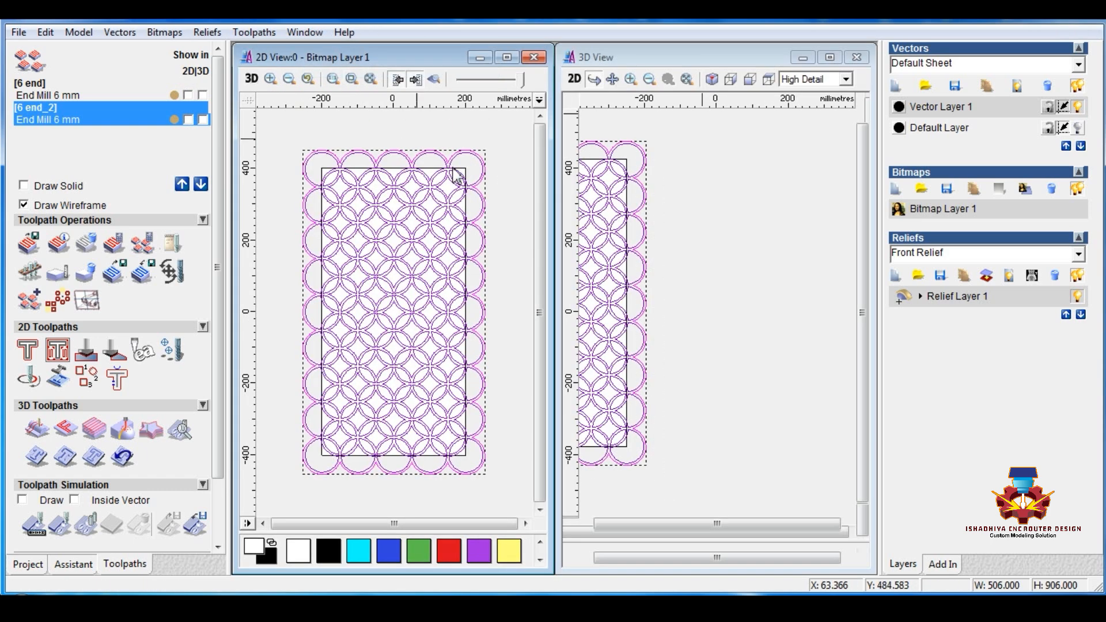
- Hide the flat zero plane in the maximized 3D view and tile both views vertically again
drag(731, 315, 711, 265)
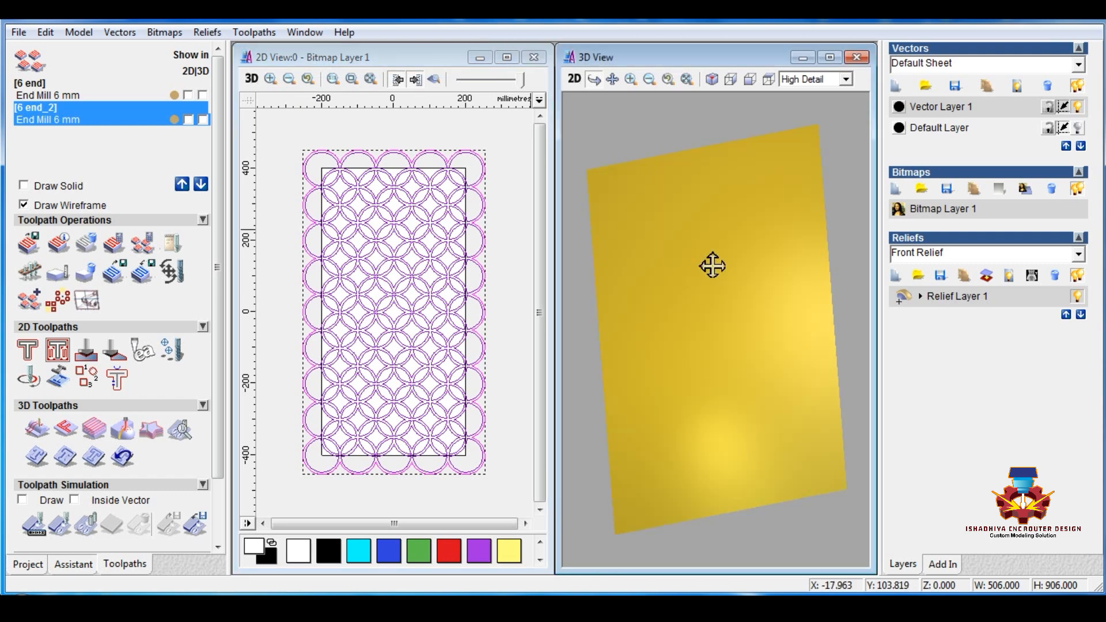
click(830, 58)
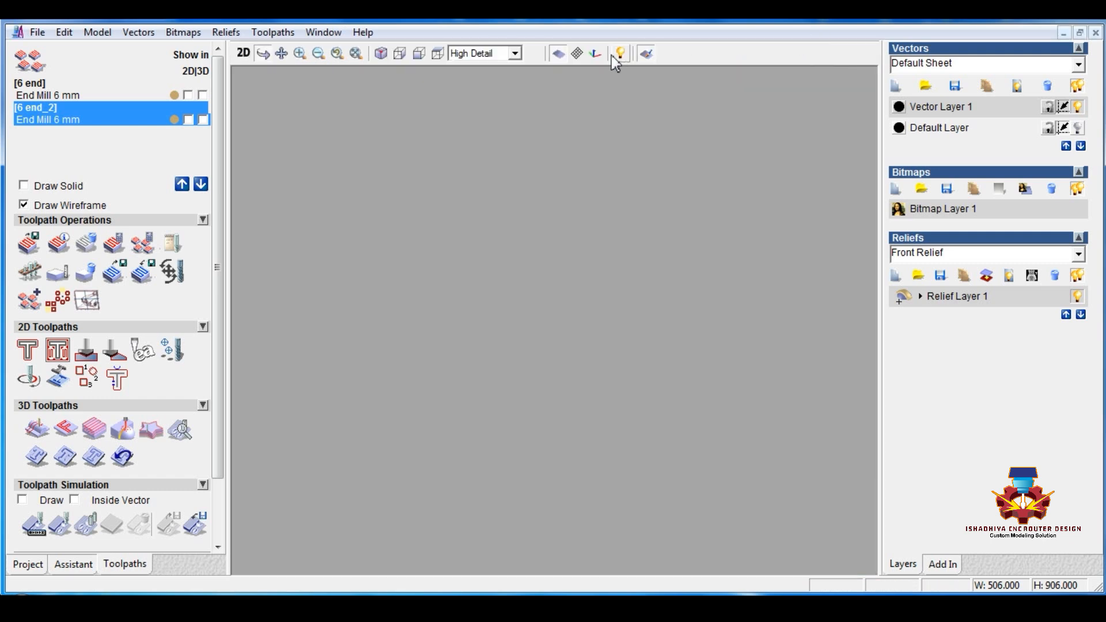
click(558, 54)
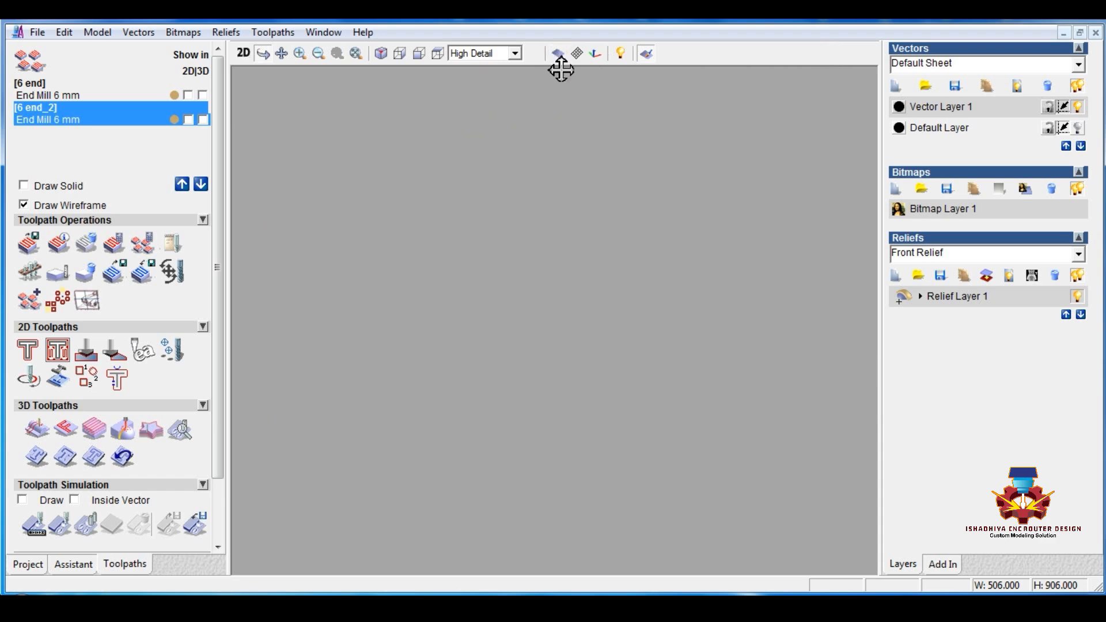
click(323, 32)
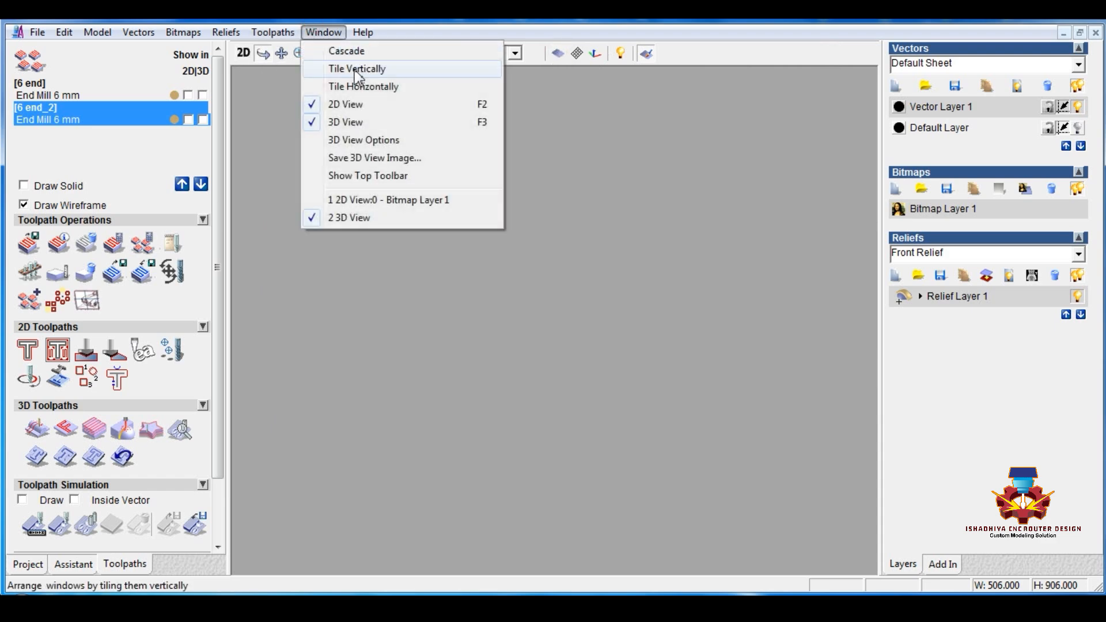
click(358, 68)
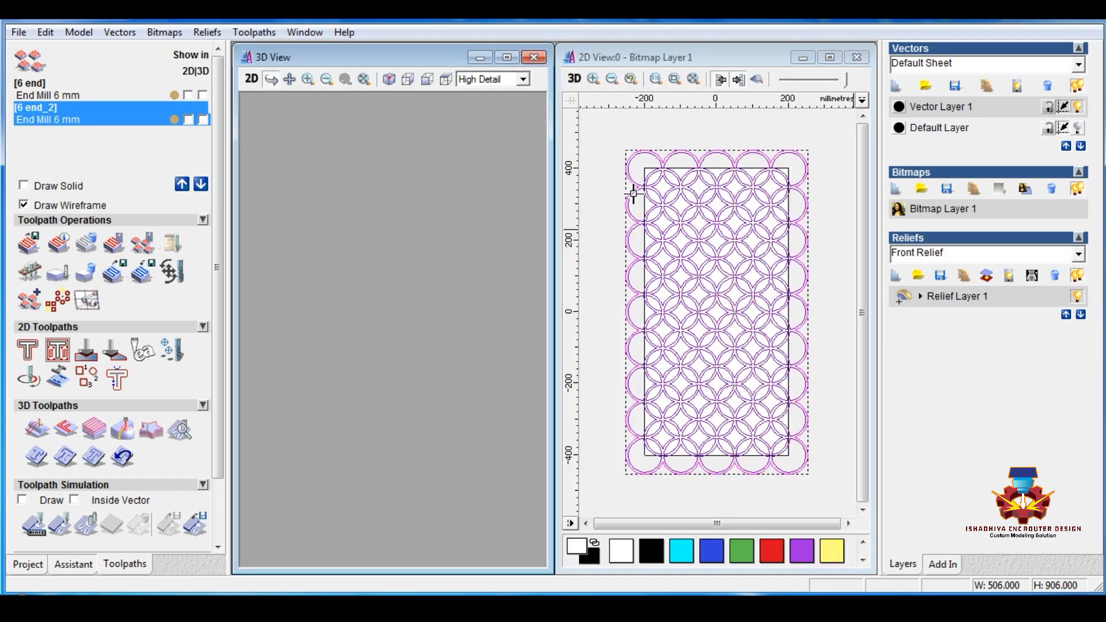
- Create a flat relief from all the lattice vectors in the Shape Editor with a start height of 6
click(603, 132)
drag(611, 135, 838, 502)
right_click(643, 349)
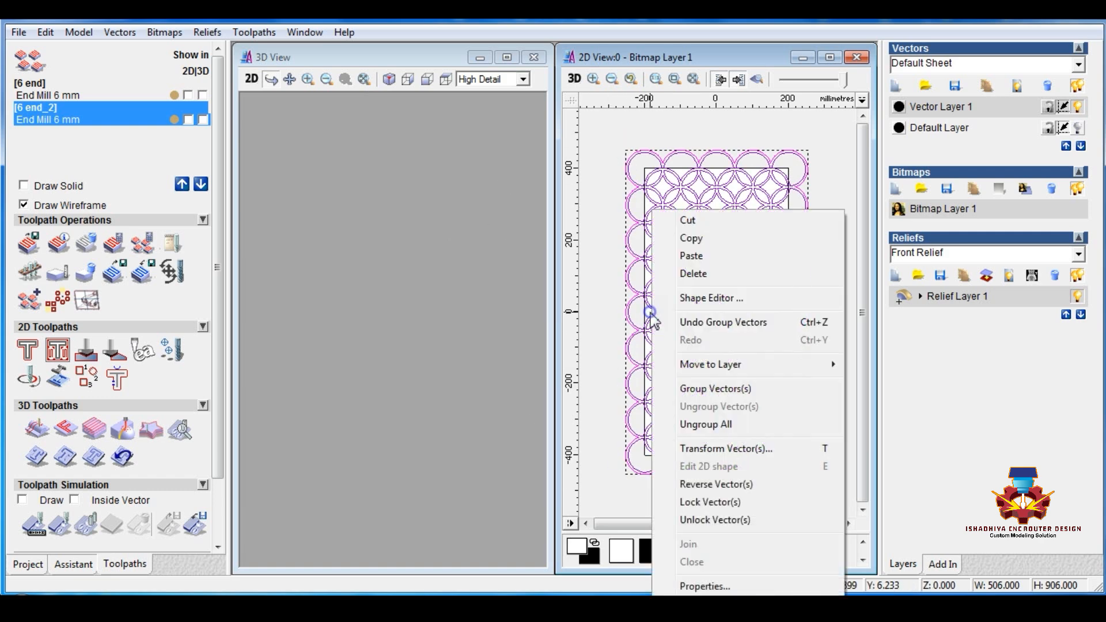
click(683, 299)
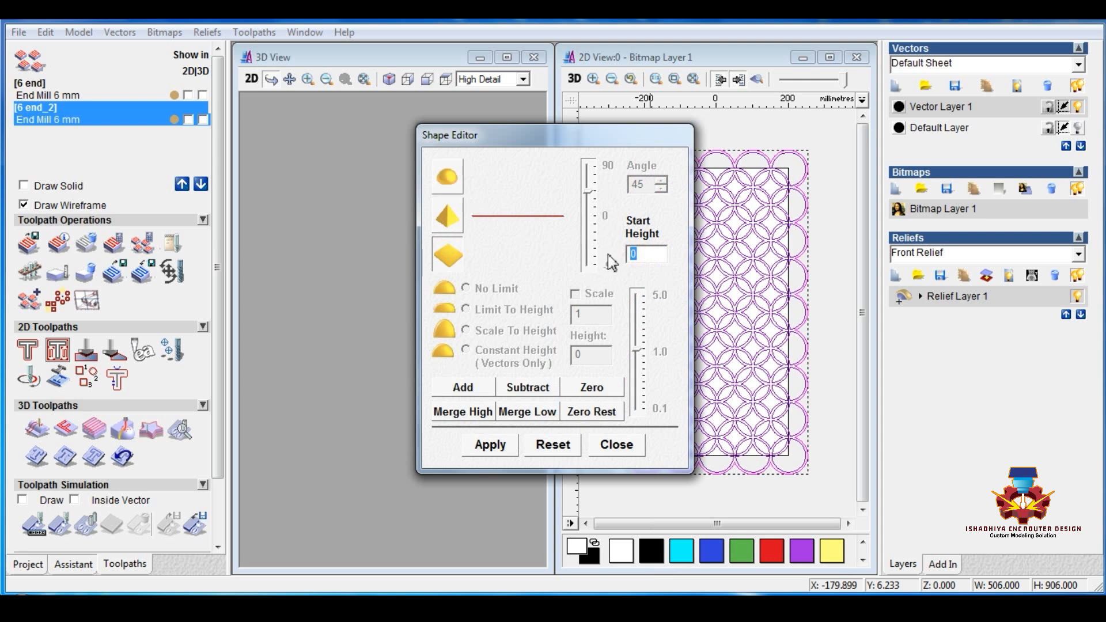
text(6.)
click(615, 445)
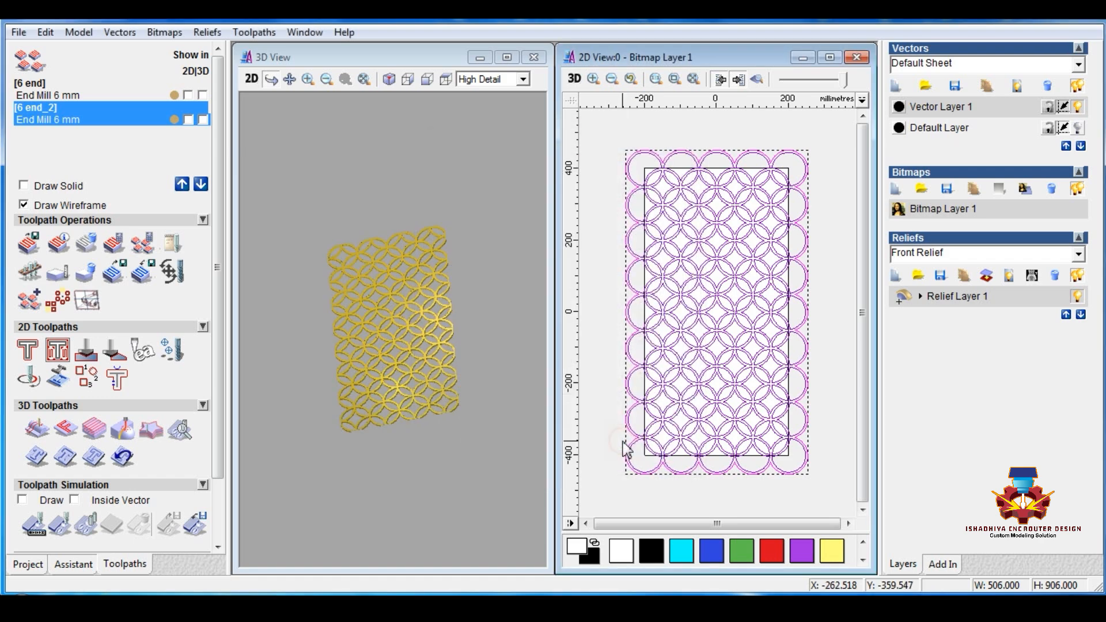
- Deselect the lattice, show the relief preview in the 2D view and examine the bands near the model's upper edge
click(658, 121)
scroll(706, 178, up, 1)
click(760, 82)
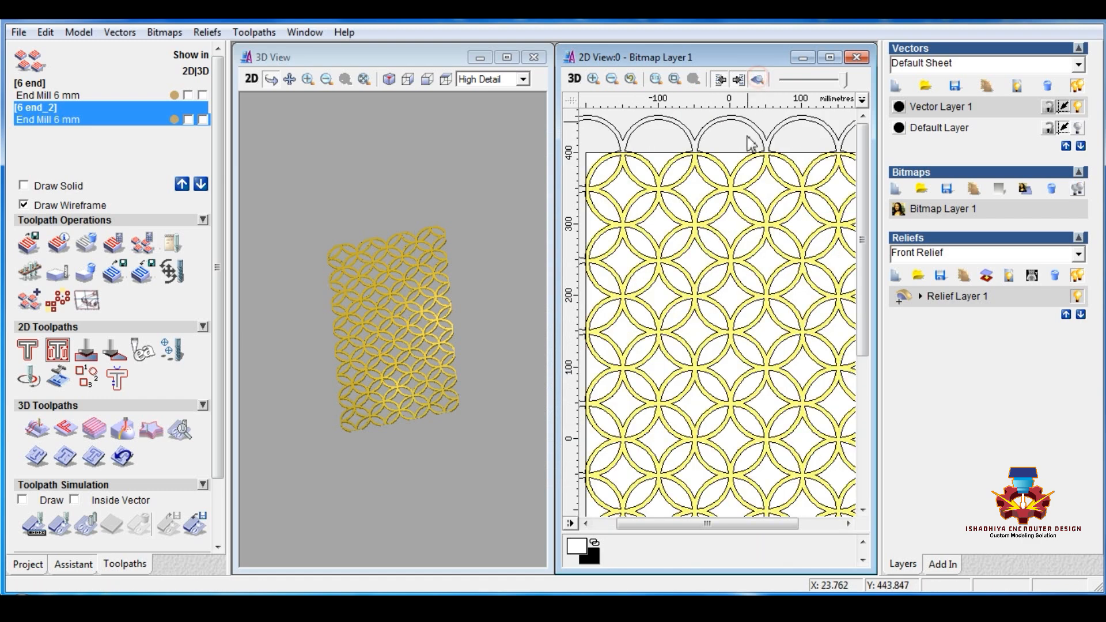
scroll(701, 217, up, 1)
scroll(705, 305, up, 1)
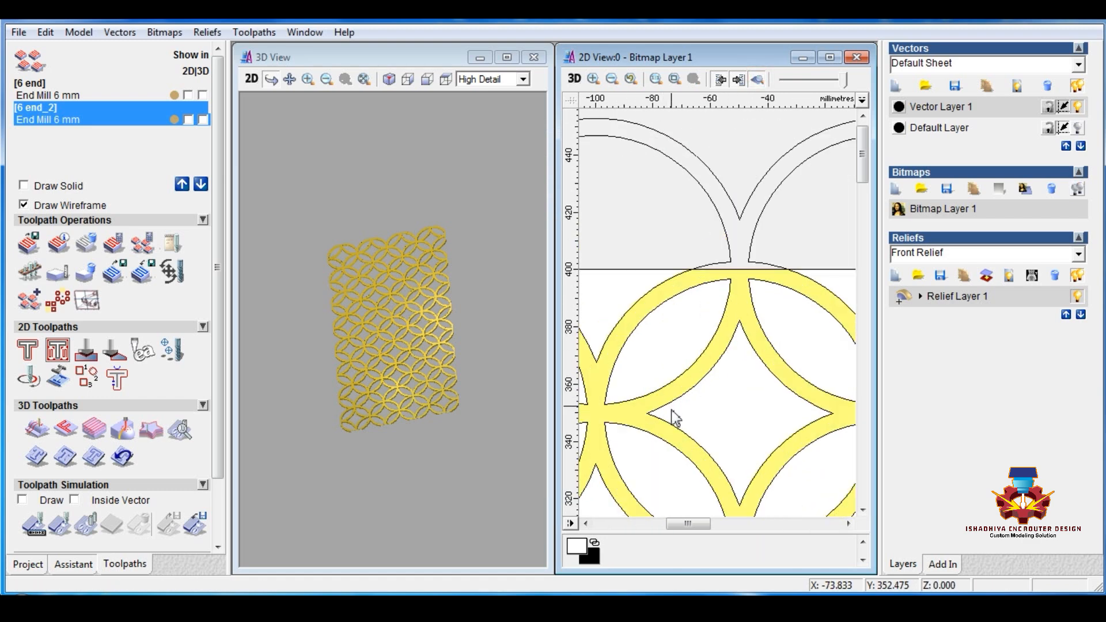
- Examine the full lattice in the 2D view and the raised relief's bands from several angles in the tiled 3D view
scroll(671, 413, down, 2)
scroll(725, 431, up, 1)
scroll(744, 421, down, 2)
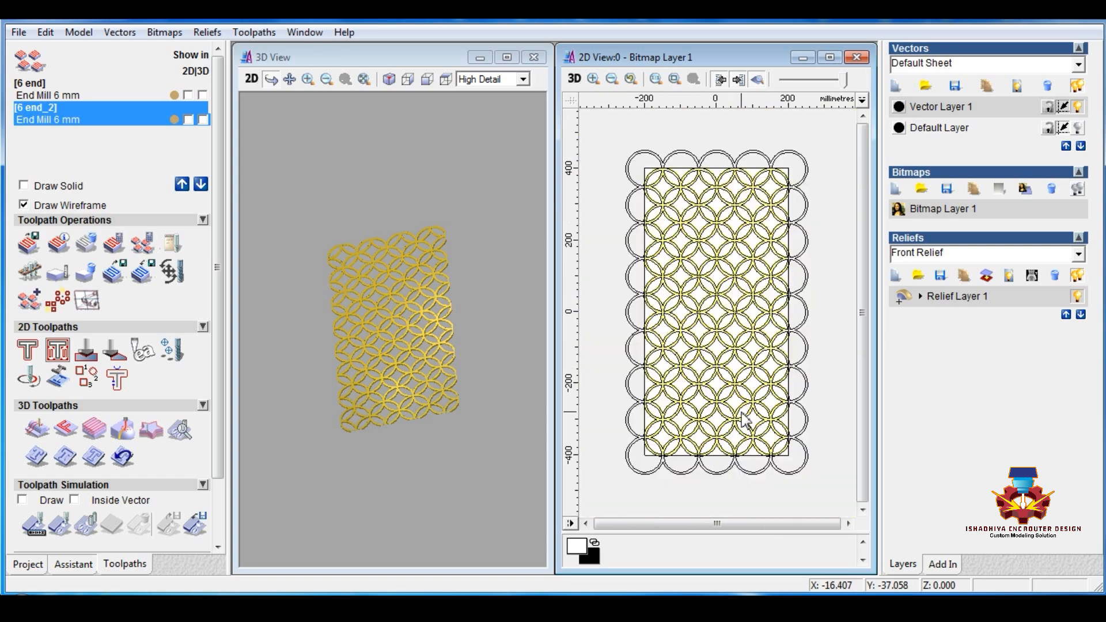
scroll(743, 421, up, 1)
drag(476, 267, 450, 343)
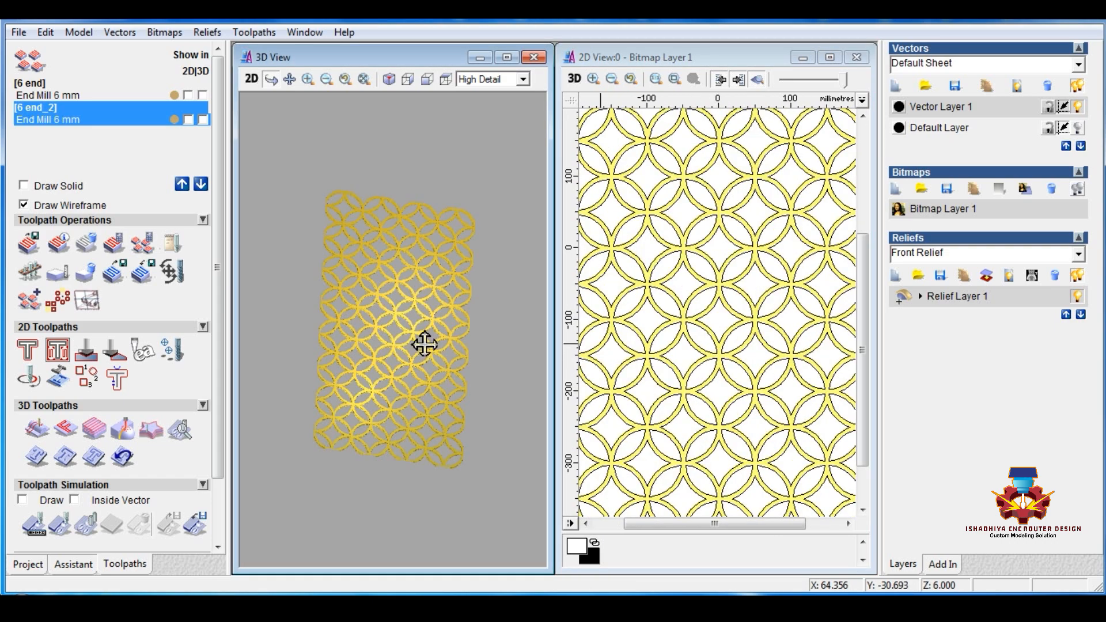
scroll(425, 343, up, 2)
drag(336, 287, 487, 323)
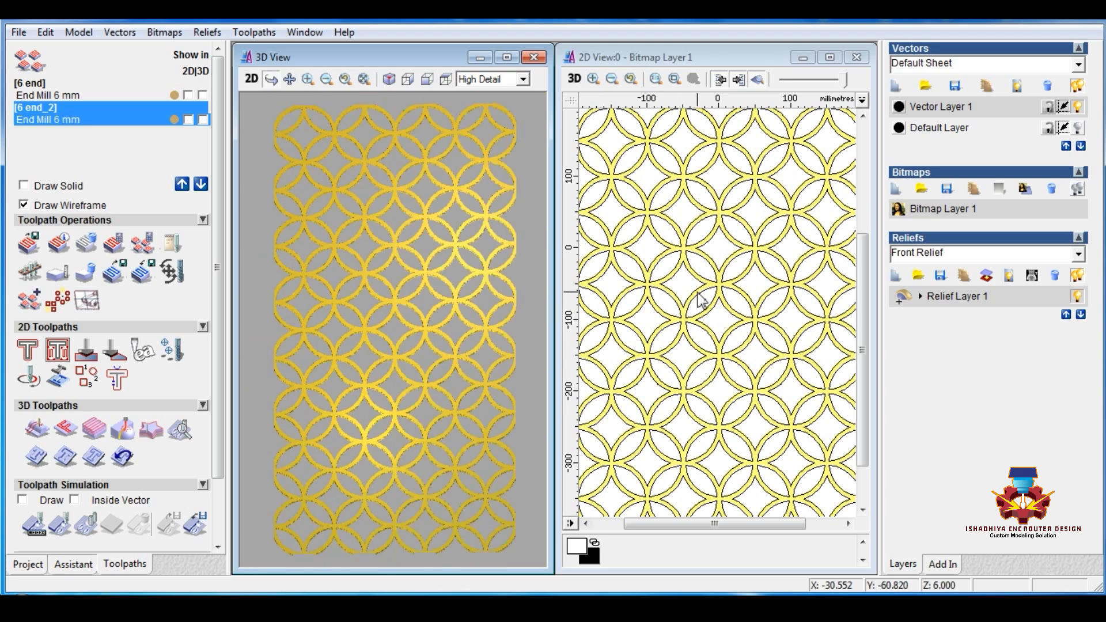
scroll(395, 316, up, 3)
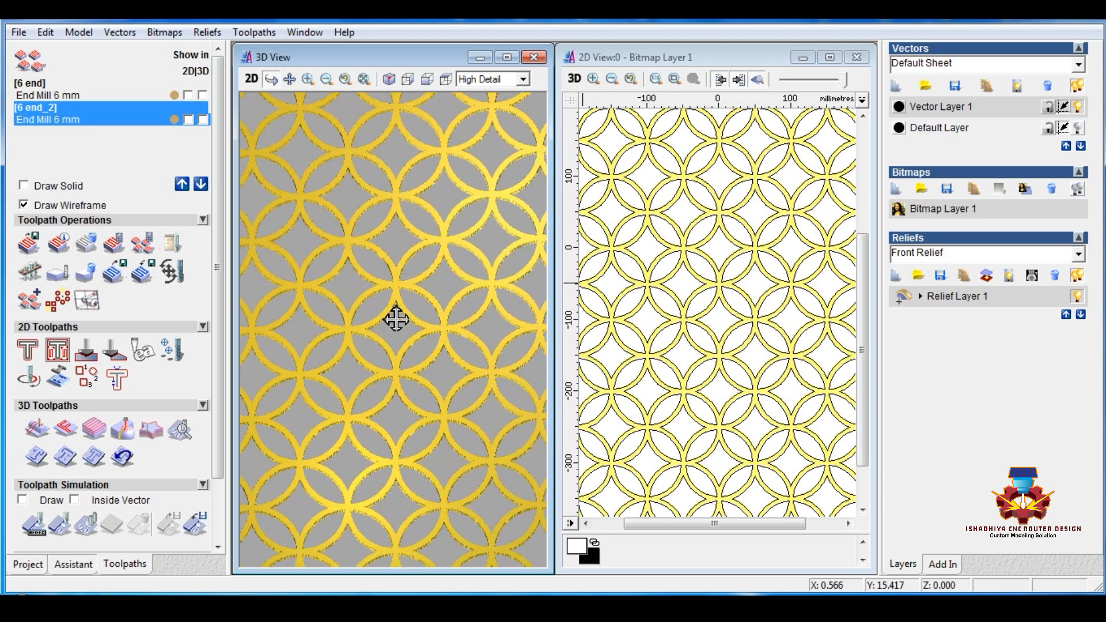
- Maximize the 3D view and inspect the whole lattice relief from tilted angles
click(510, 58)
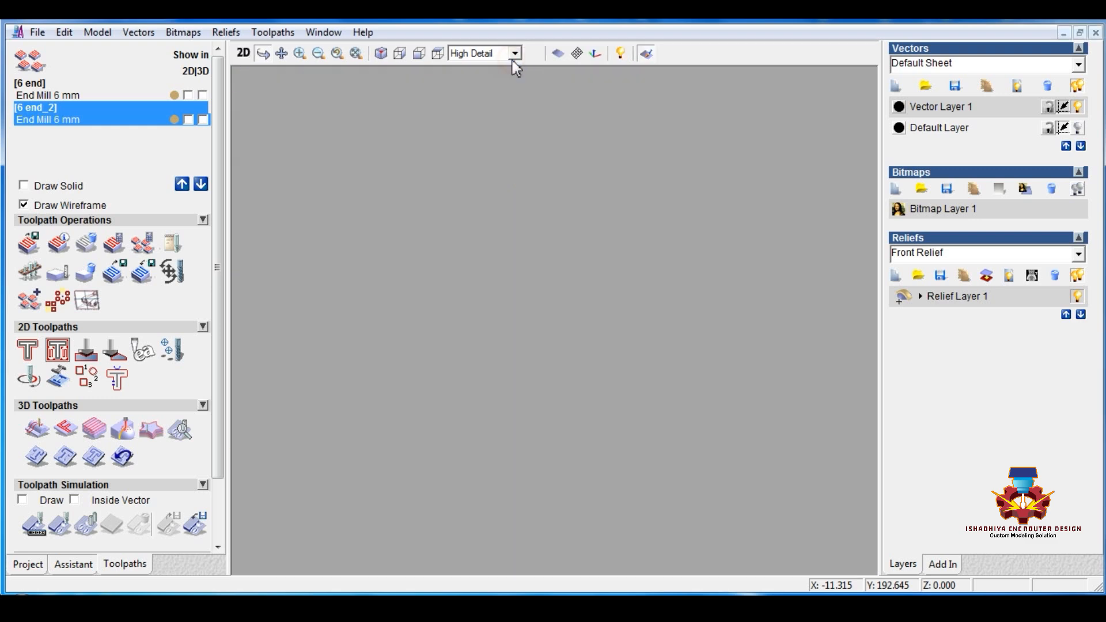
mouse_move(625, 378)
mouse_down()
mouse_move(539, 345)
mouse_move(576, 400)
mouse_move(605, 323)
mouse_move(611, 363)
mouse_move(590, 413)
mouse_move(605, 447)
mouse_move(609, 366)
mouse_move(623, 422)
mouse_move(597, 375)
mouse_move(604, 344)
mouse_up()
scroll(605, 344, down, 5)
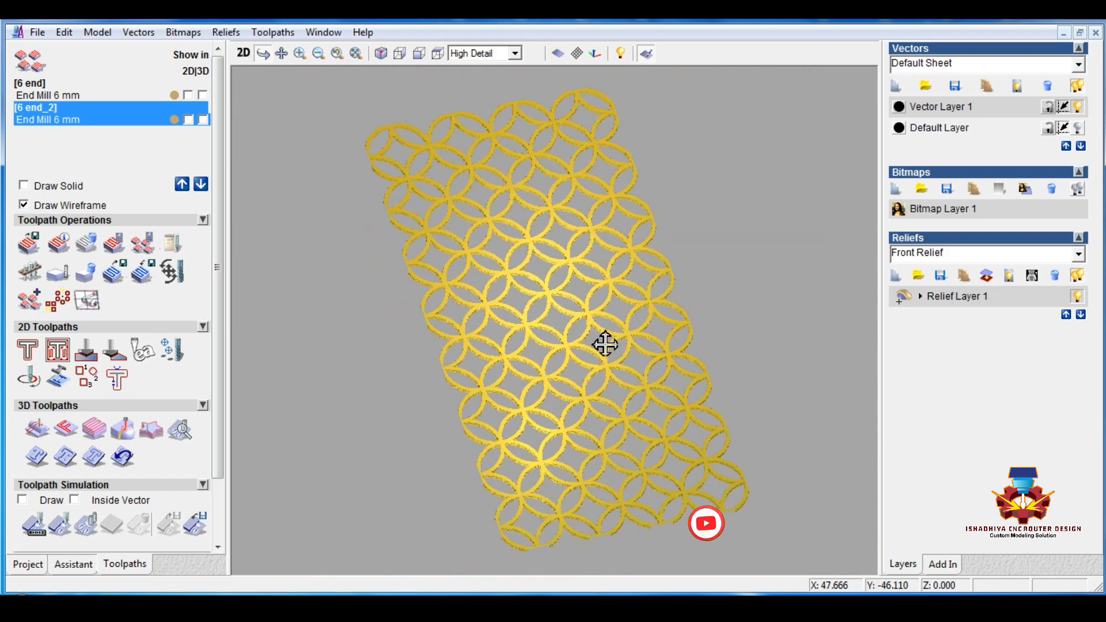
drag(610, 323, 676, 306)
drag(524, 346, 562, 314)
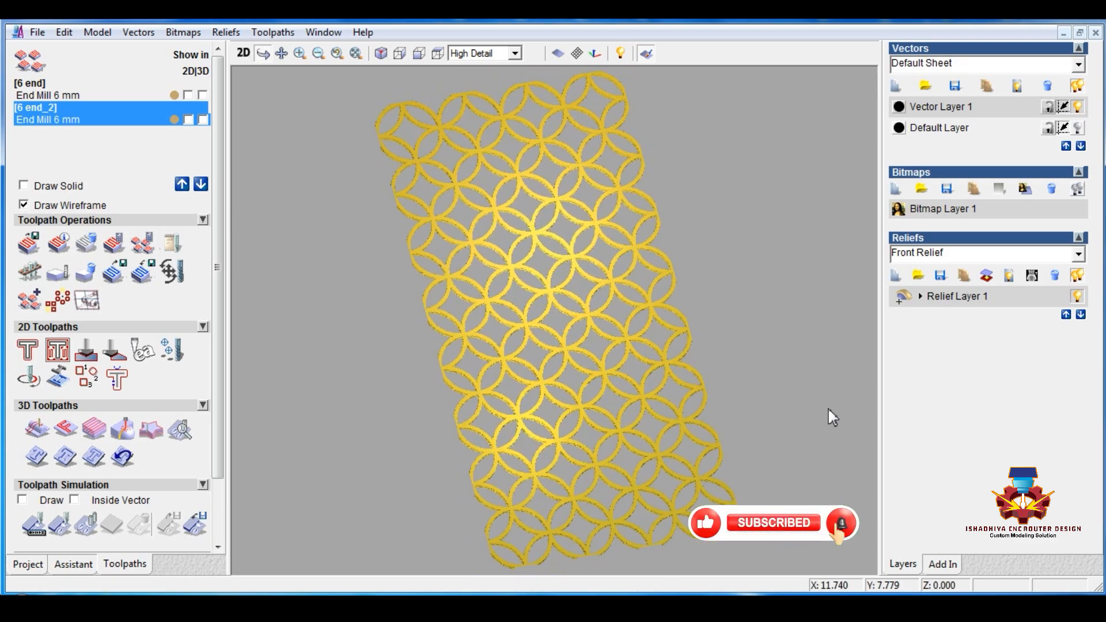